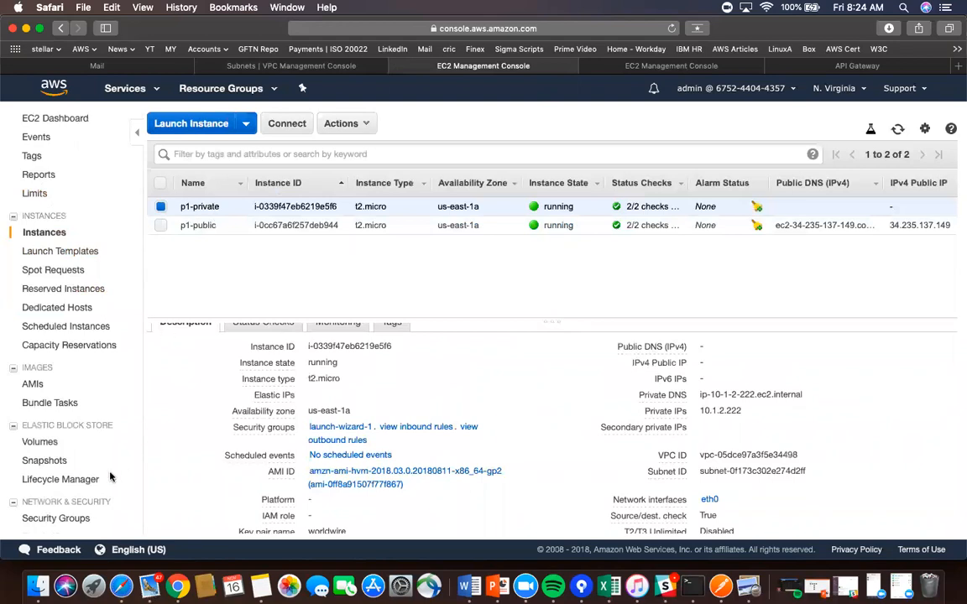
- Check PrivateNLB's name and internal scheme in the Load Balancers list, then begin a new load balancer
scroll(109, 478, down, 3)
scroll(112, 477, down, 3)
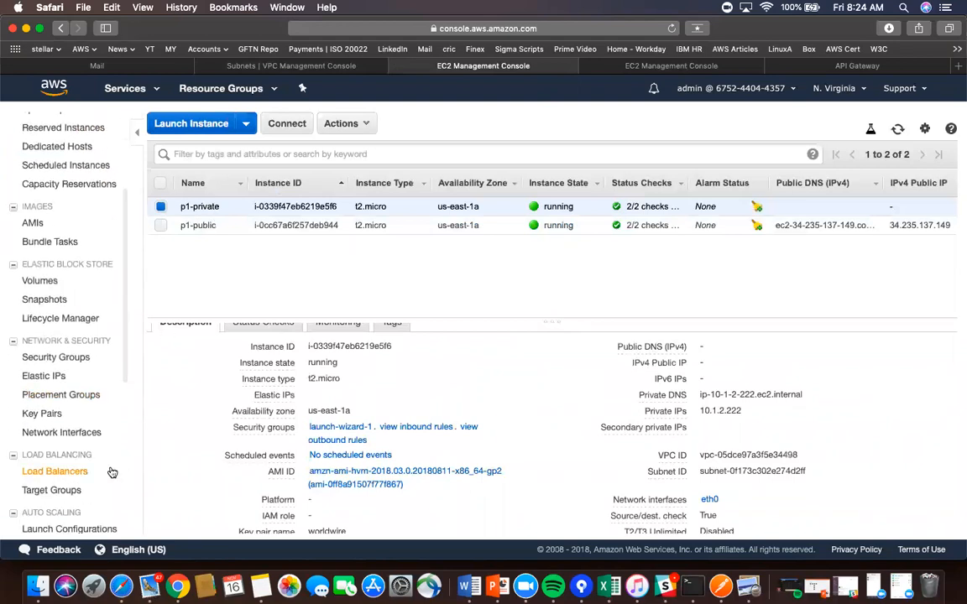
click(590, 65)
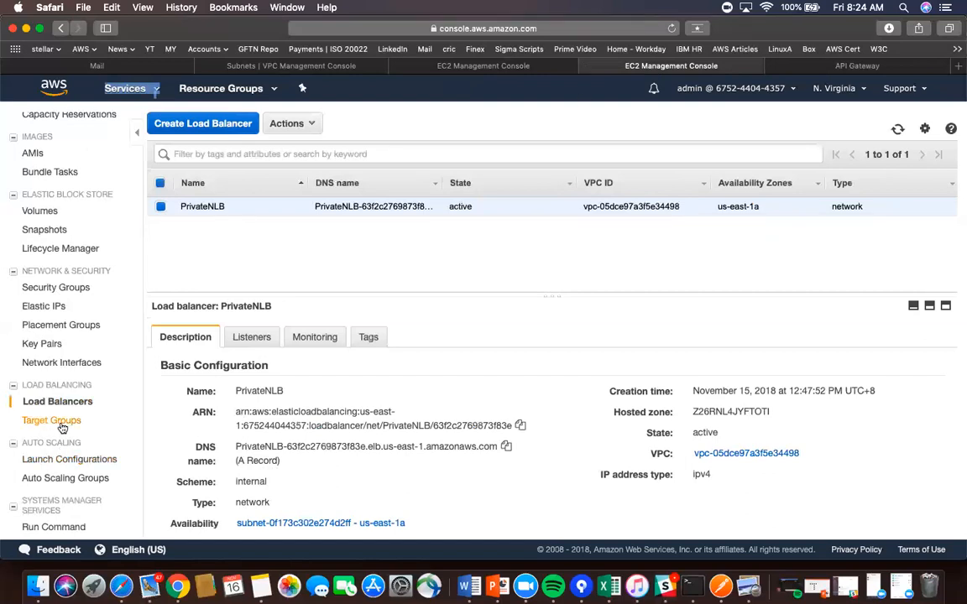
scroll(60, 369, down, 10)
scroll(62, 428, up, 4)
scroll(61, 428, up, 2)
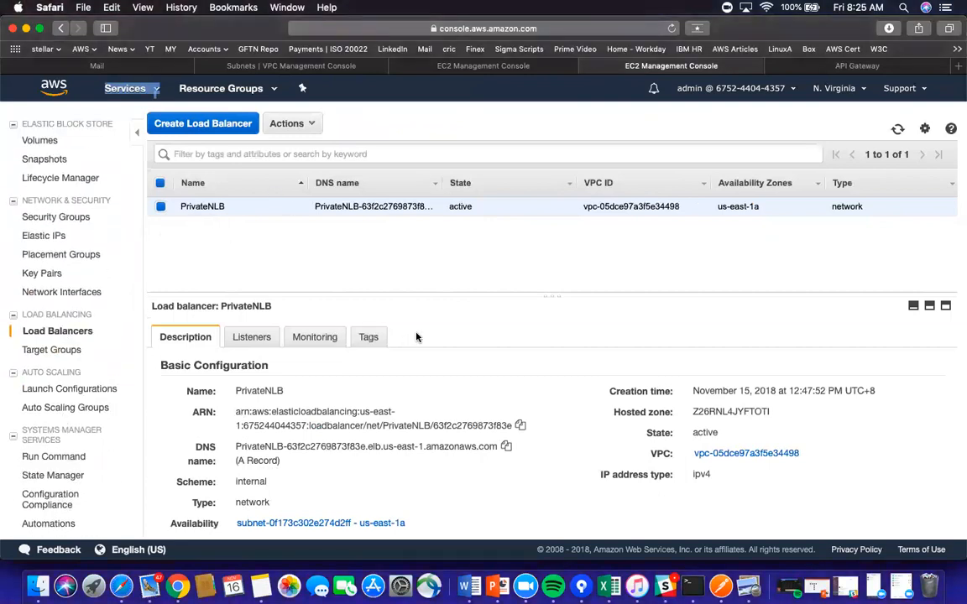
double_click(257, 391)
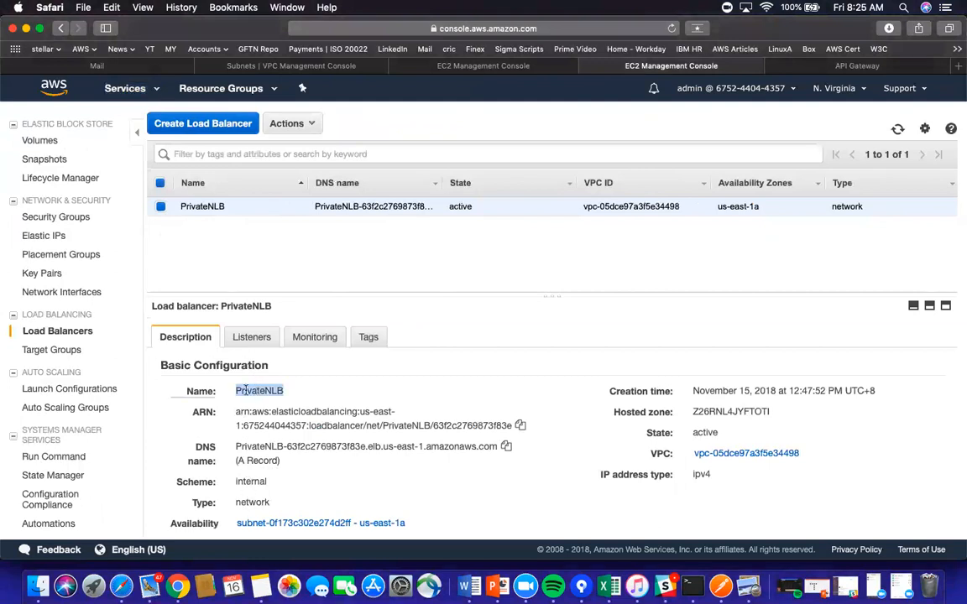
double_click(255, 481)
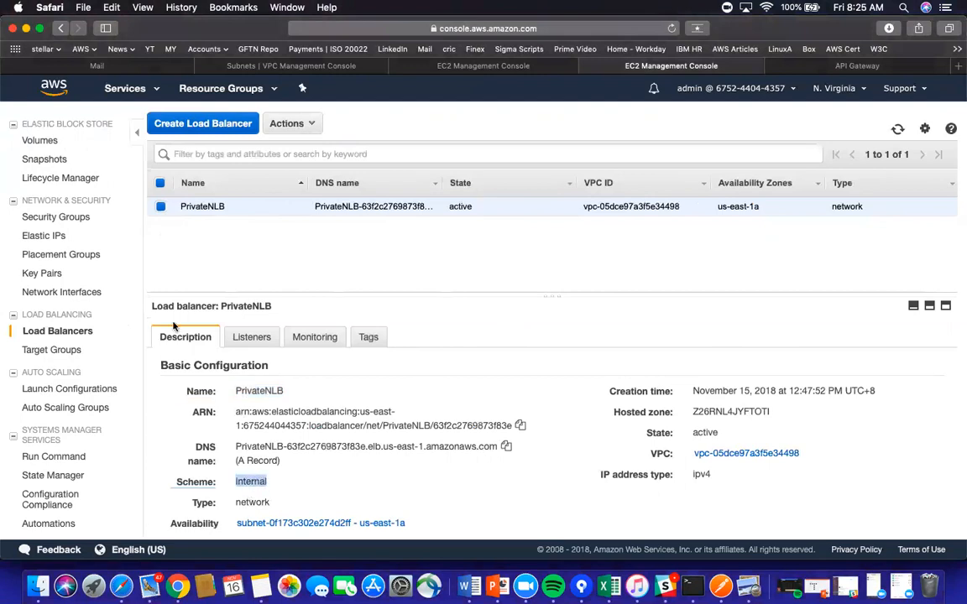
click(203, 123)
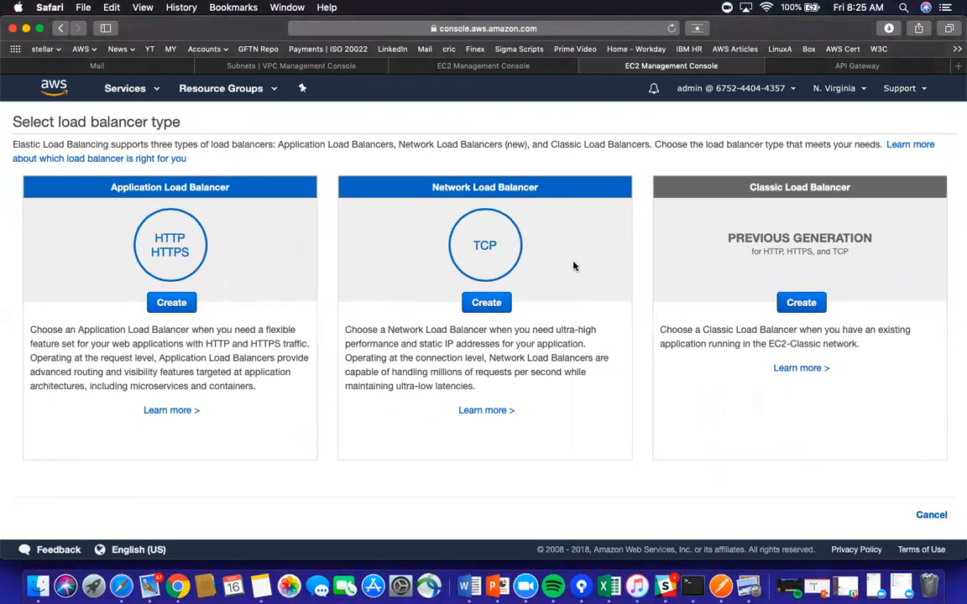
- Choose a Network Load Balancer with internal scheme and a TCP listener on port 80
click(486, 302)
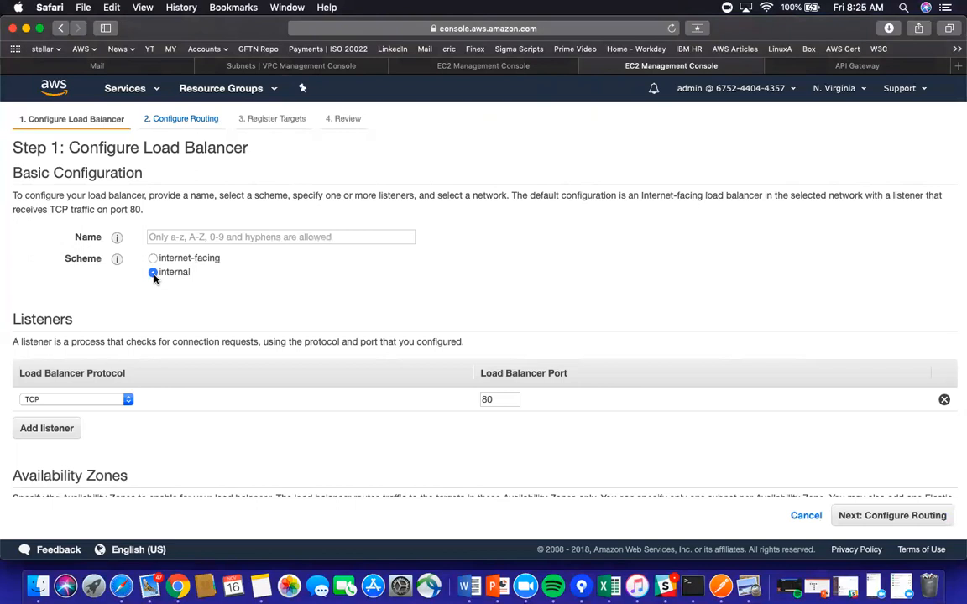
click(152, 258)
scroll(278, 401, down, 1)
scroll(278, 403, down, 3)
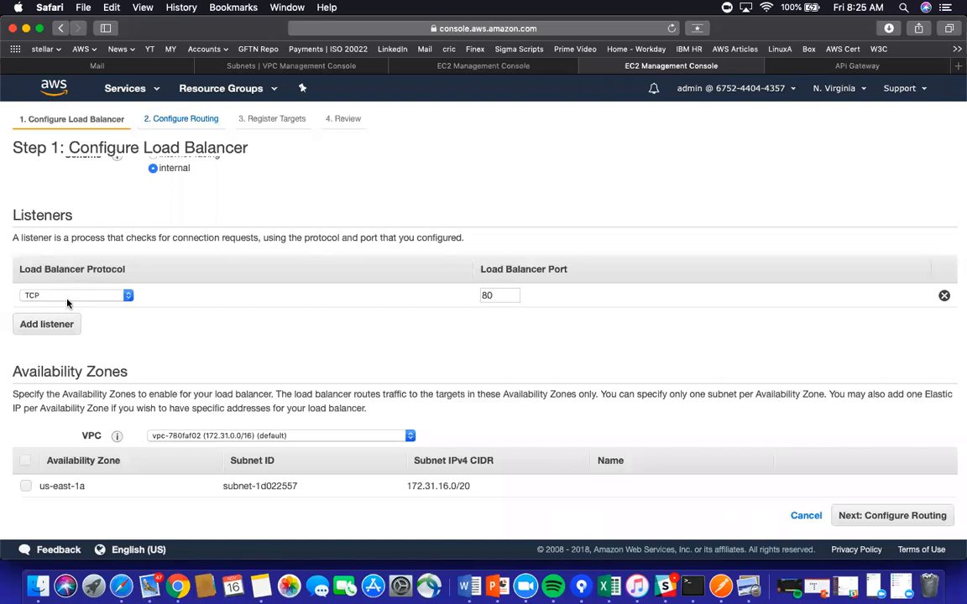
click(500, 295)
double_click(487, 295)
scroll(276, 343, down, 3)
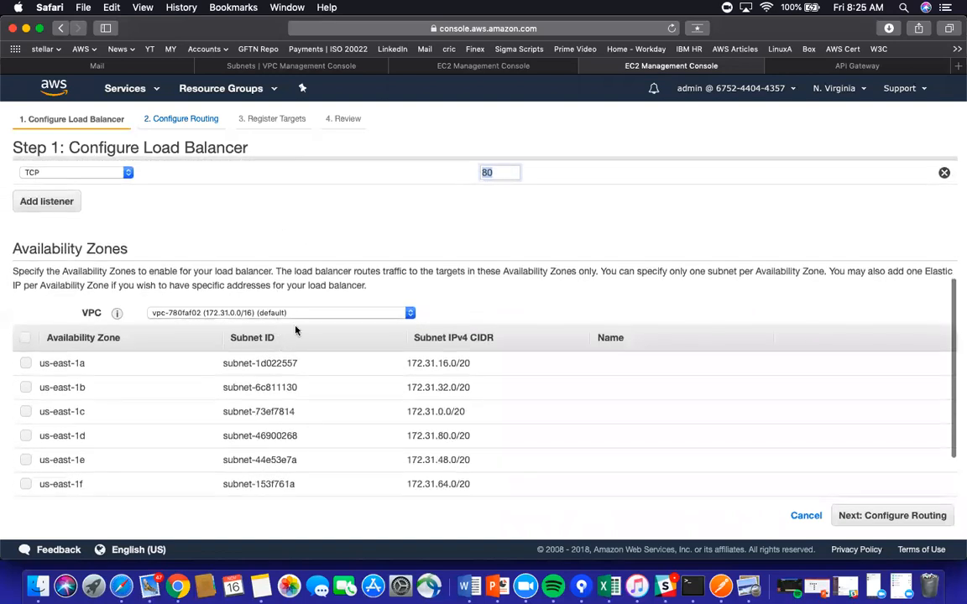
- Place the load balancer in WW-VPC-P1, enabling us-east-1a with the private-p1 subnet (10.1.2.0/24)
click(410, 314)
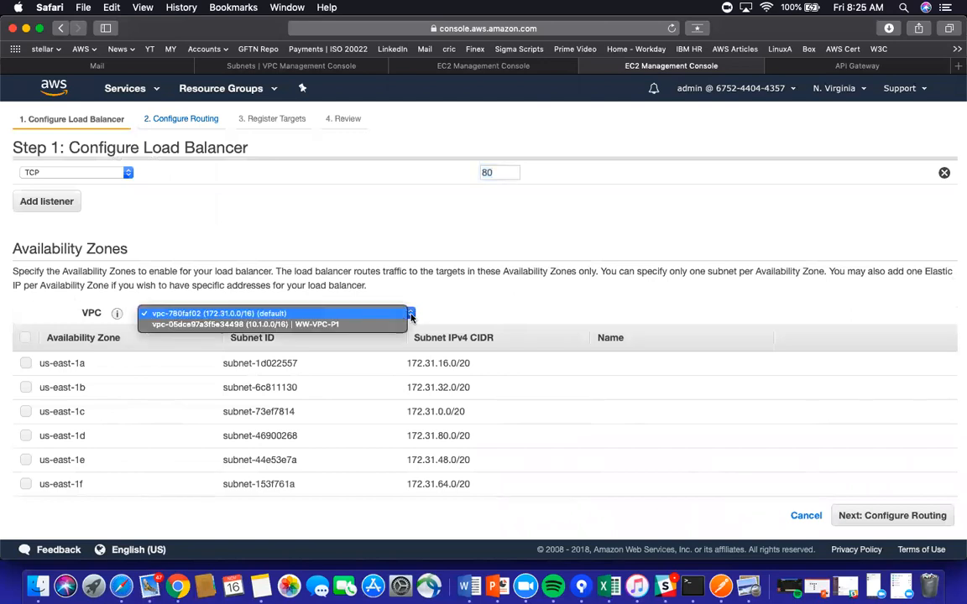
click(307, 326)
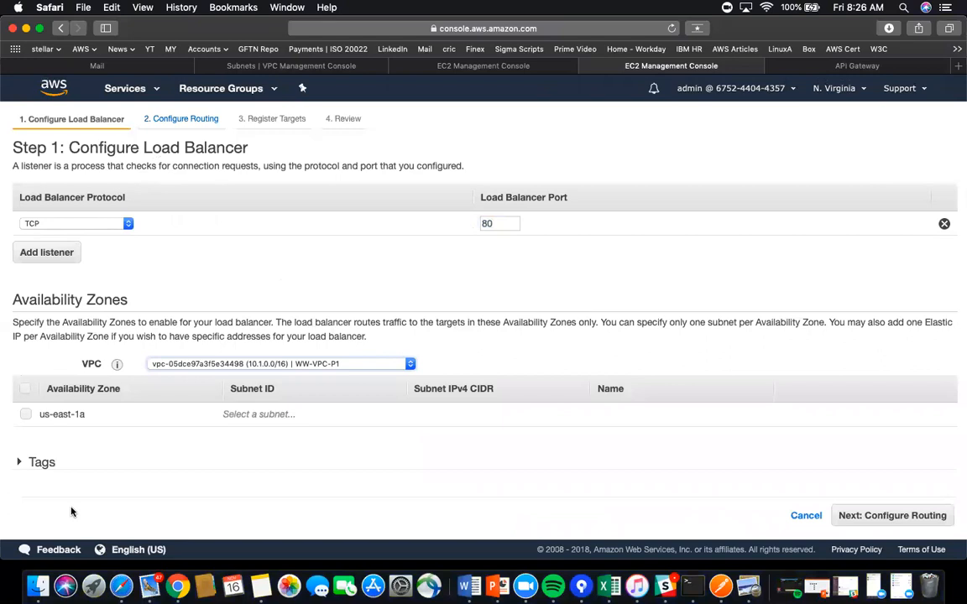
click(25, 414)
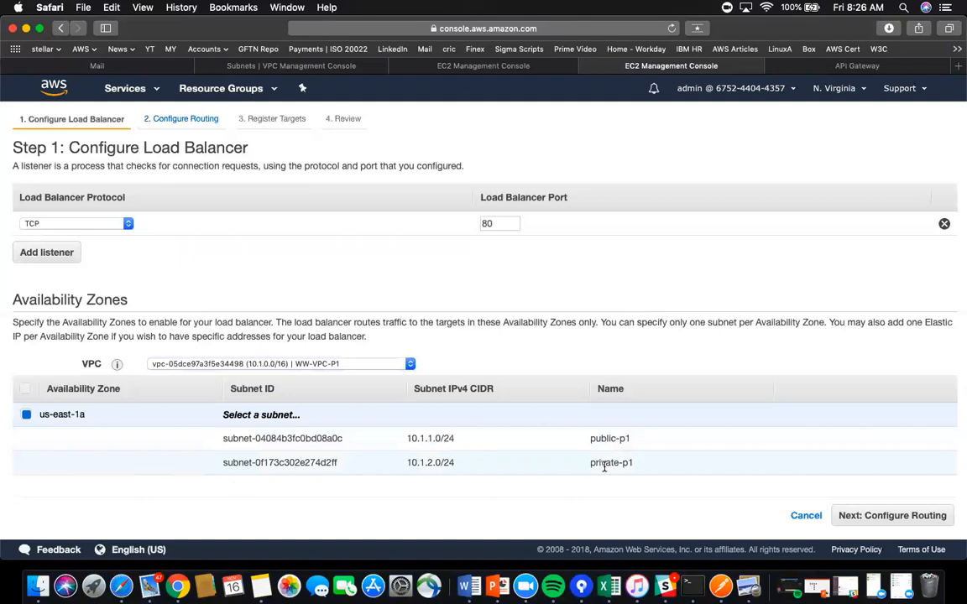
click(26, 467)
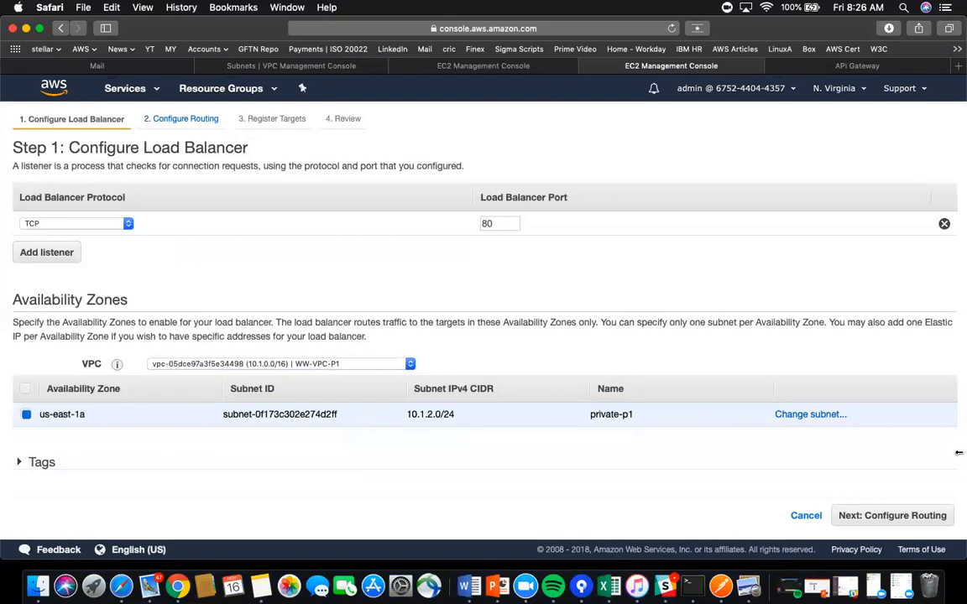
click(895, 517)
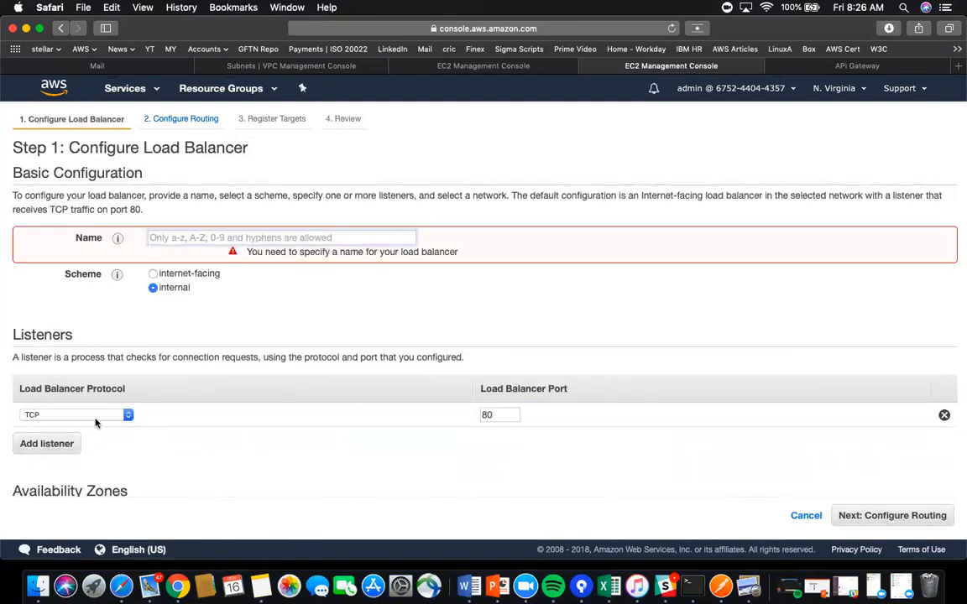
- Keep the listener on TCP, trying port 3001 before setting it back to 80
click(128, 415)
click(129, 415)
click(129, 415)
double_click(491, 414)
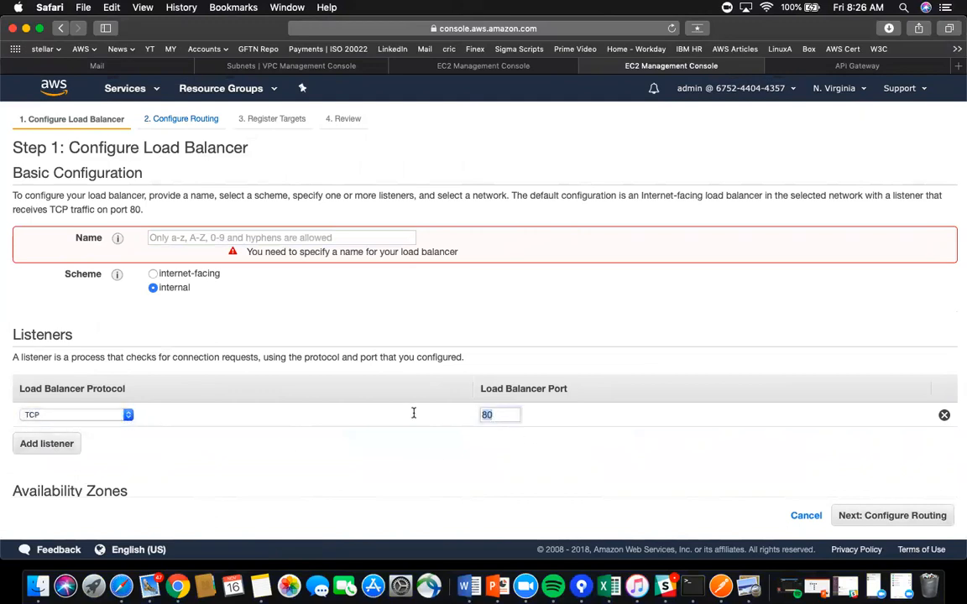
text(3001)
scroll(495, 439, down, 5)
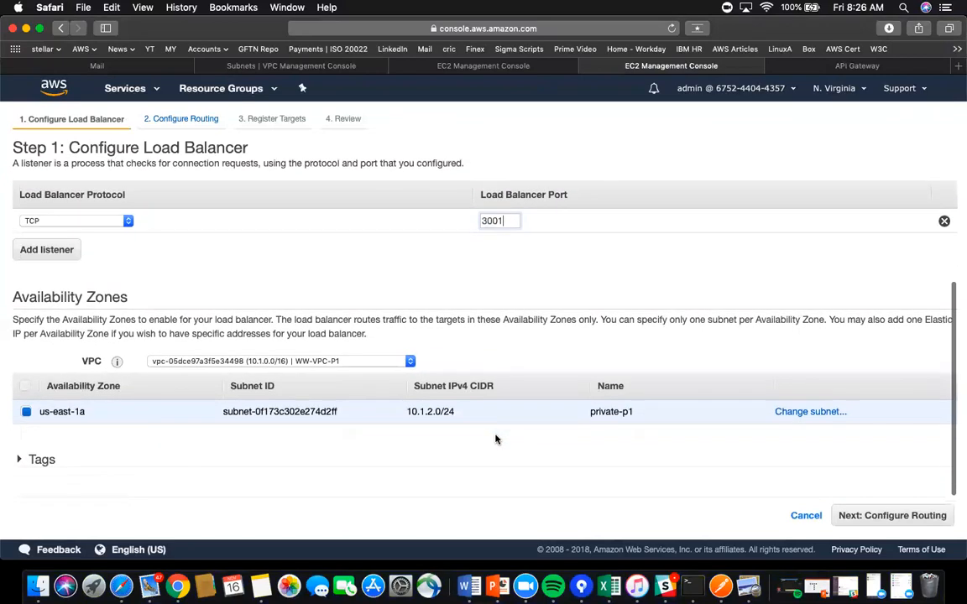
scroll(495, 439, up, 2)
scroll(495, 439, up, 2)
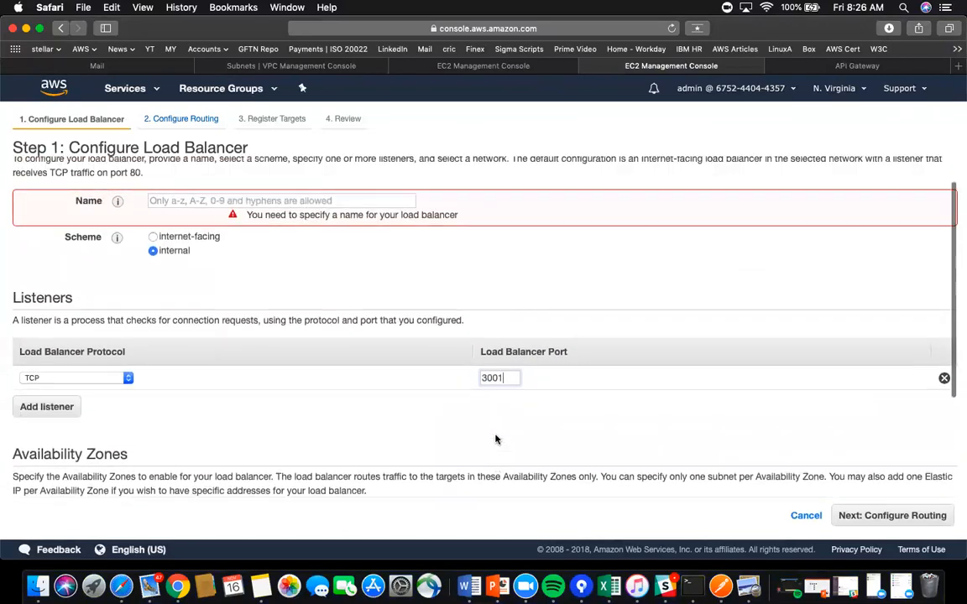
drag(518, 378, 449, 377)
text(80)
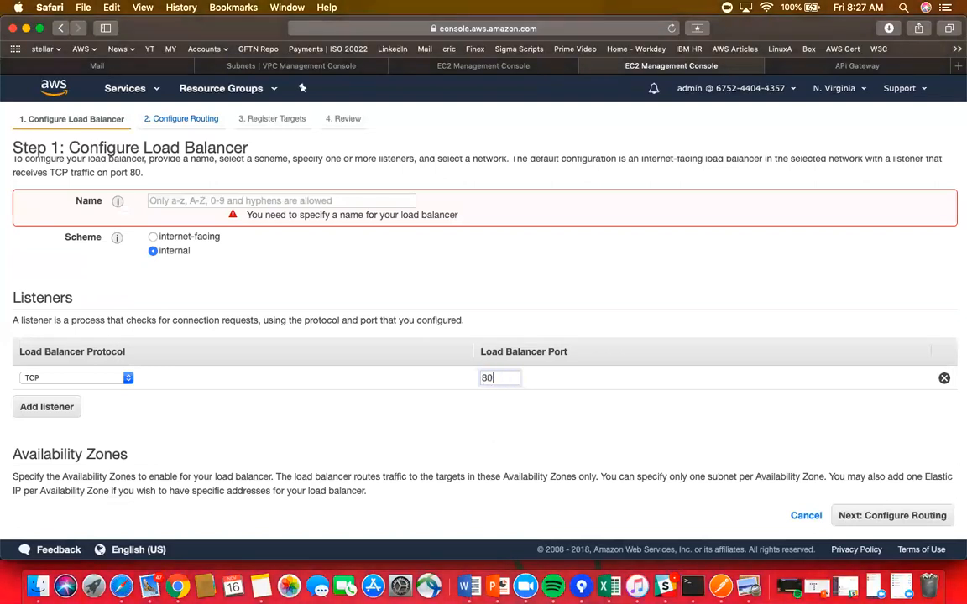
- Name the load balancer temp and advance to Configure Routing
click(274, 200)
text(temp)
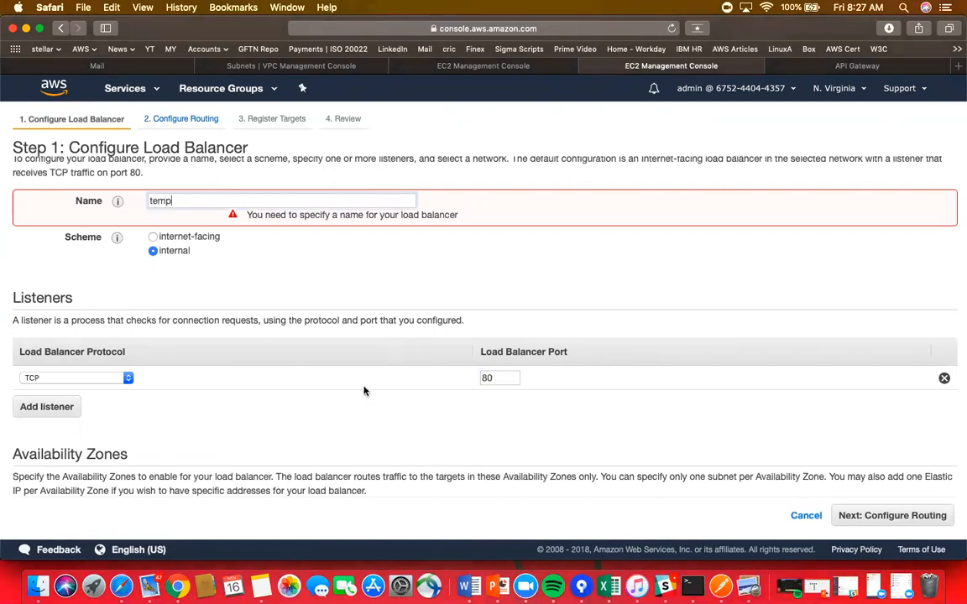
scroll(364, 390, down, 5)
click(891, 517)
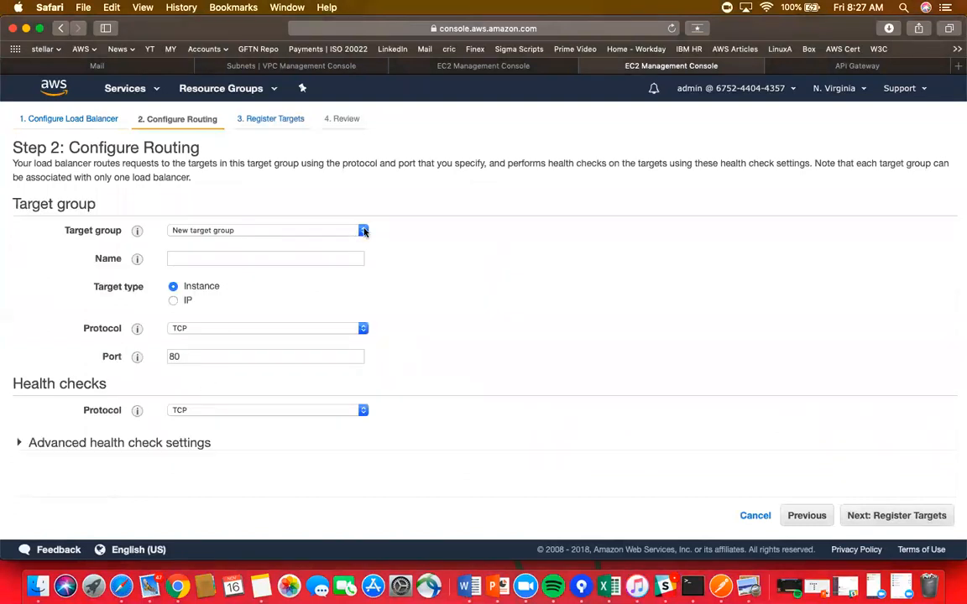
- Name the new target group test on TCP port 3001 and advance to Register Targets
click(218, 257)
text(test)
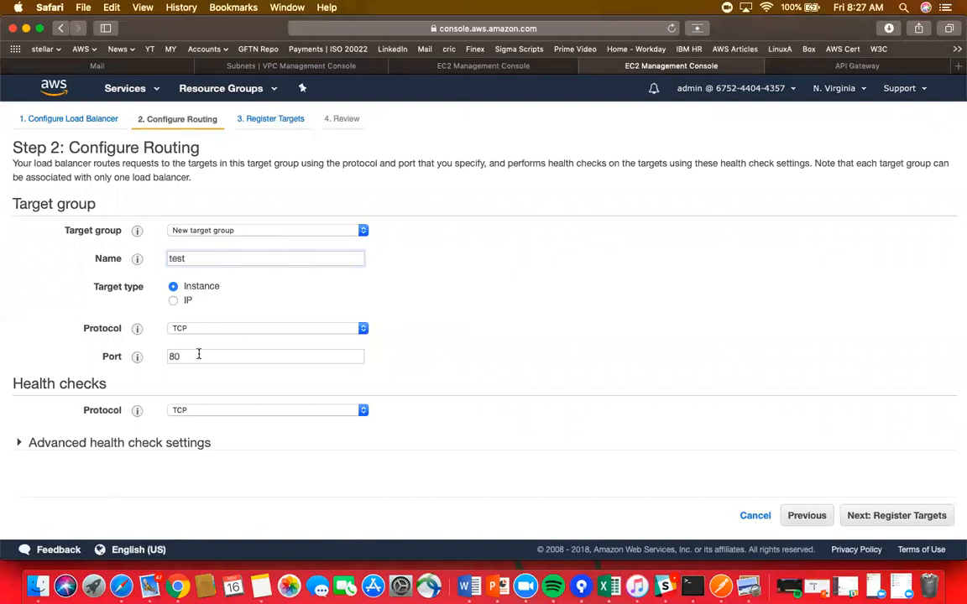
drag(190, 358, 138, 358)
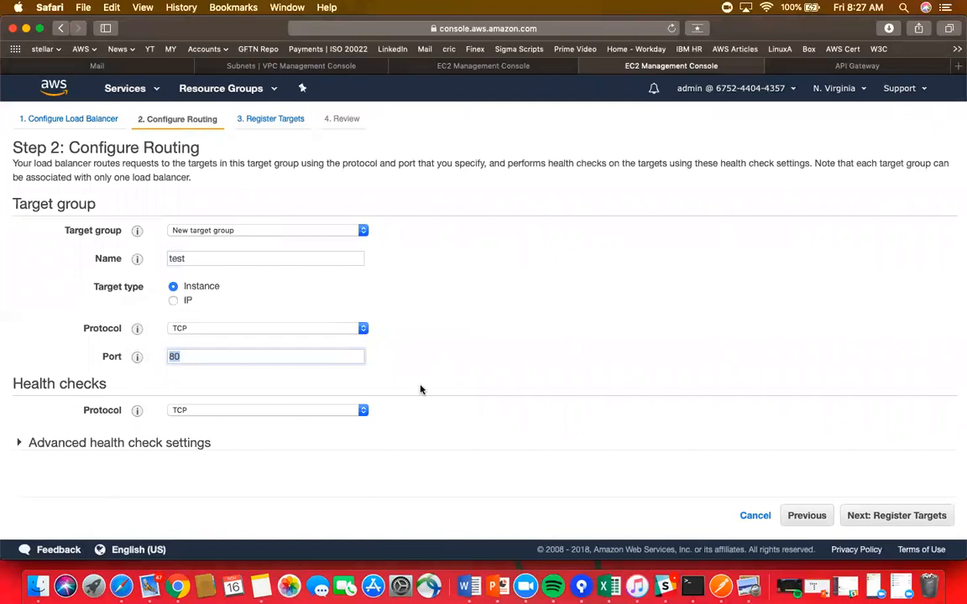
text(3001)
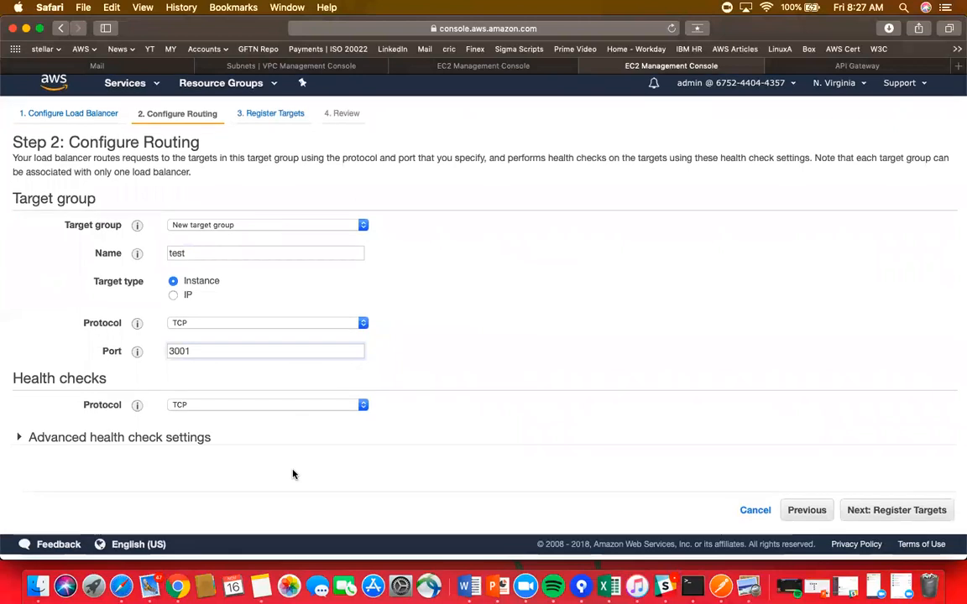
click(889, 515)
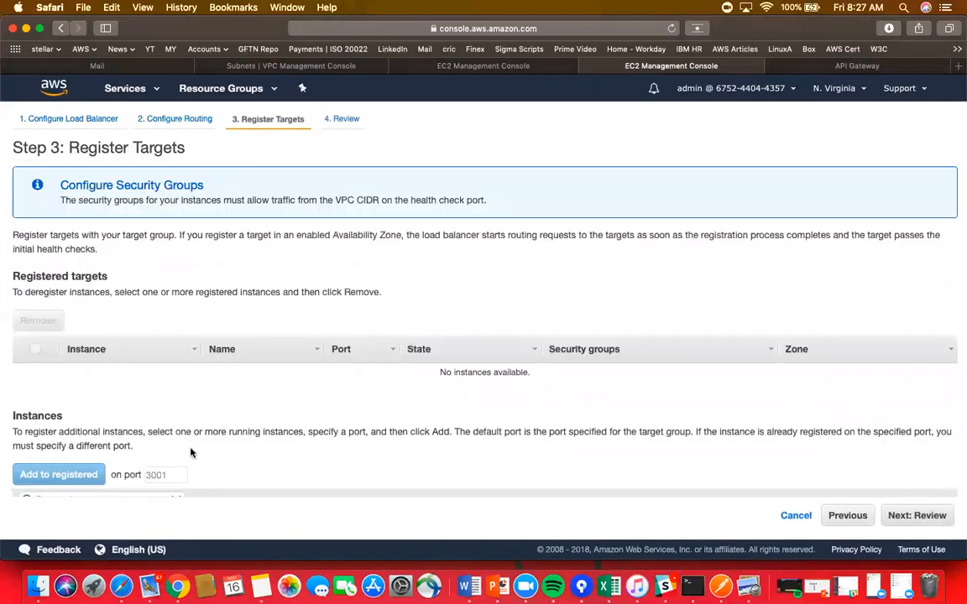
- Register the p1-private instance as a target on port 3001
scroll(191, 453, down, 3)
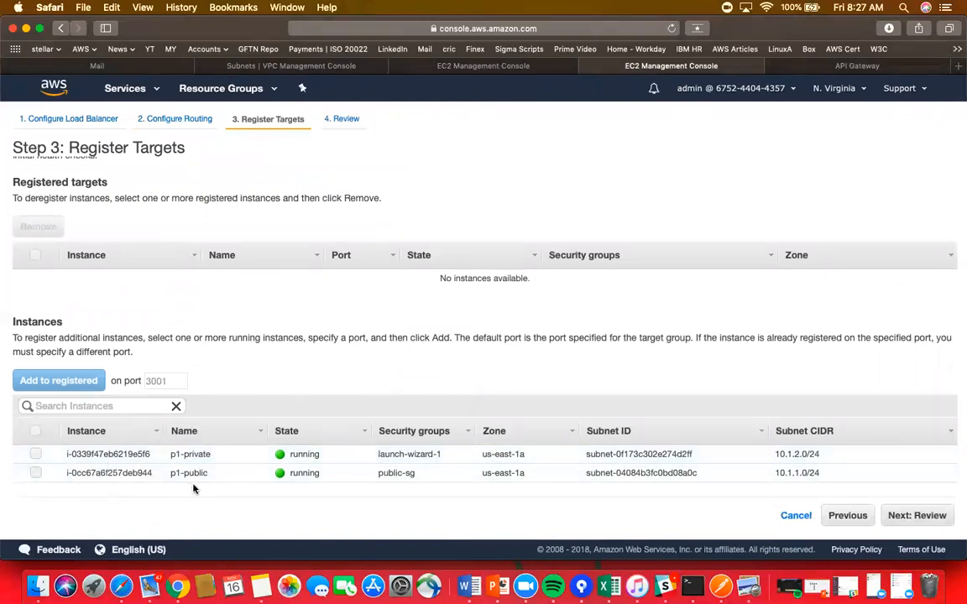
click(35, 454)
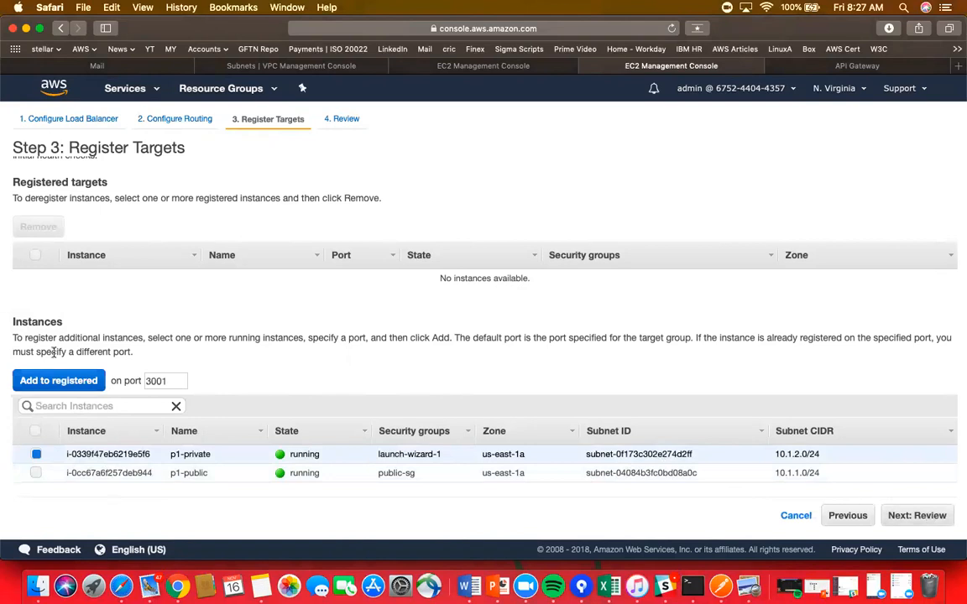
click(80, 380)
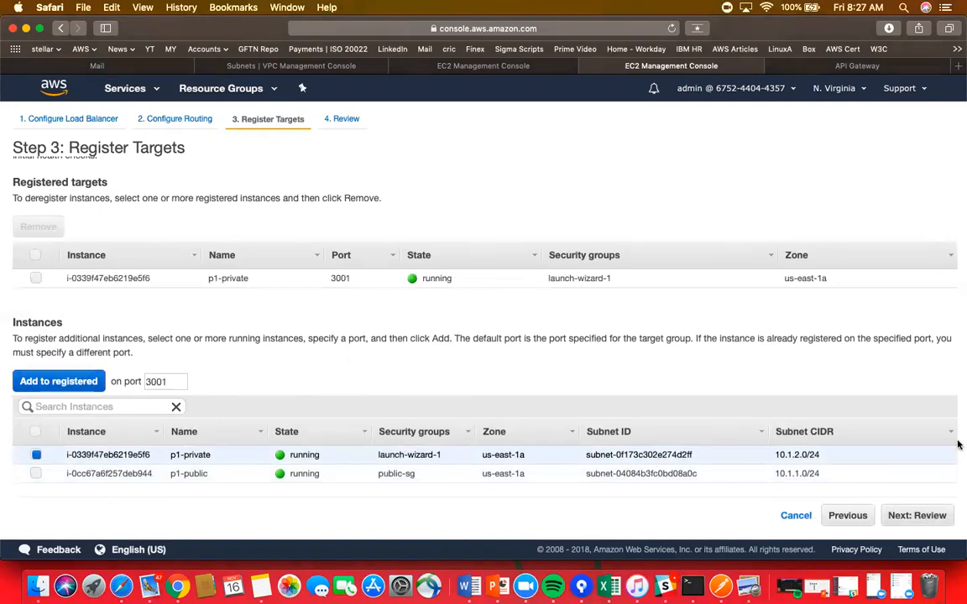
- Review the temp load balancer settings, then cancel the wizard
click(916, 515)
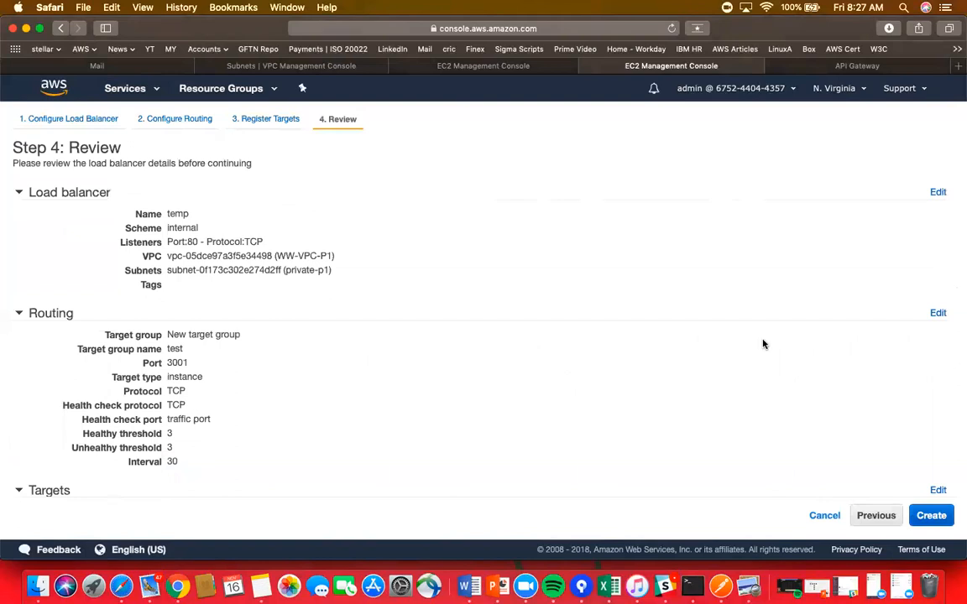
click(822, 516)
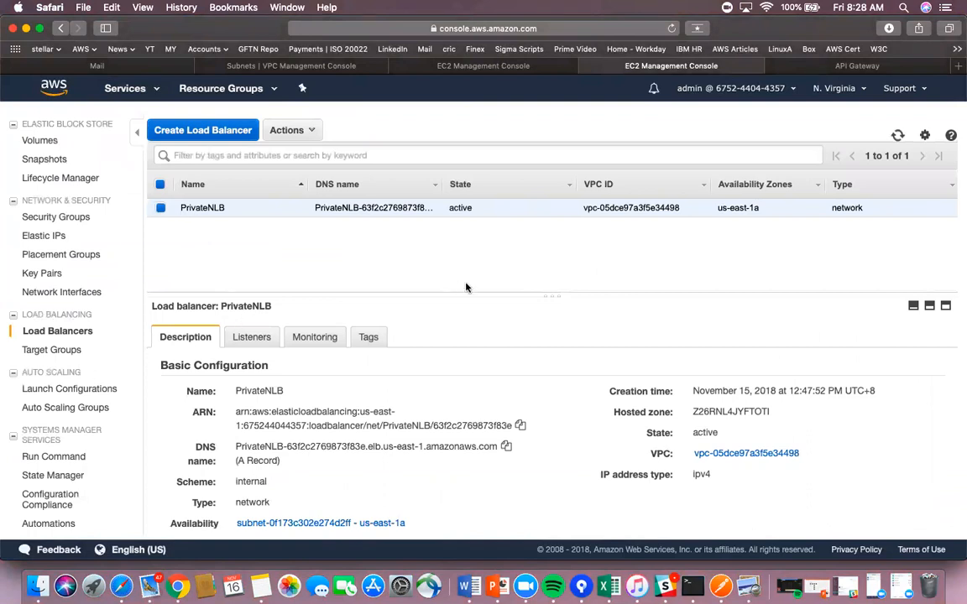
click(692, 585)
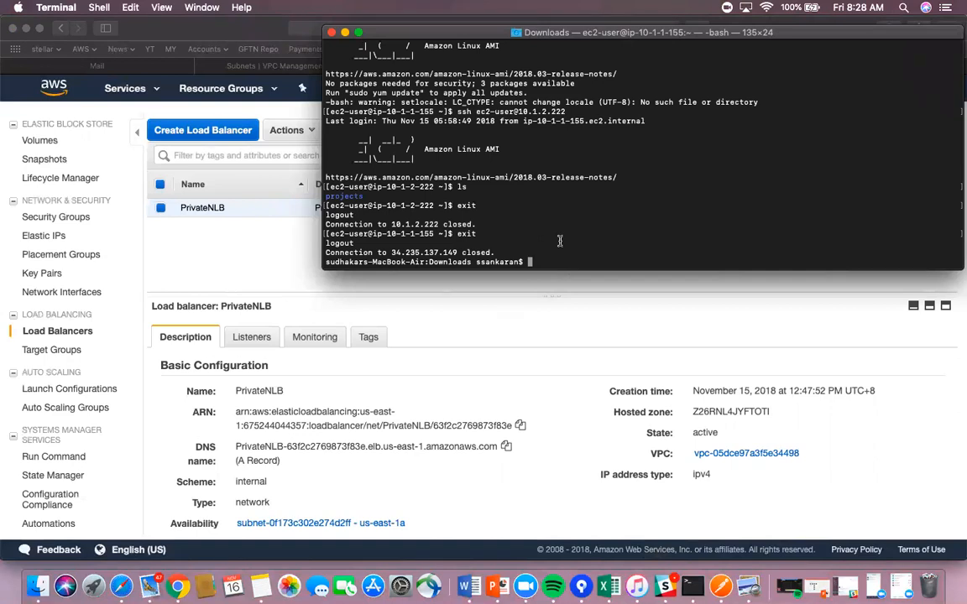
key(Up)
click(216, 28)
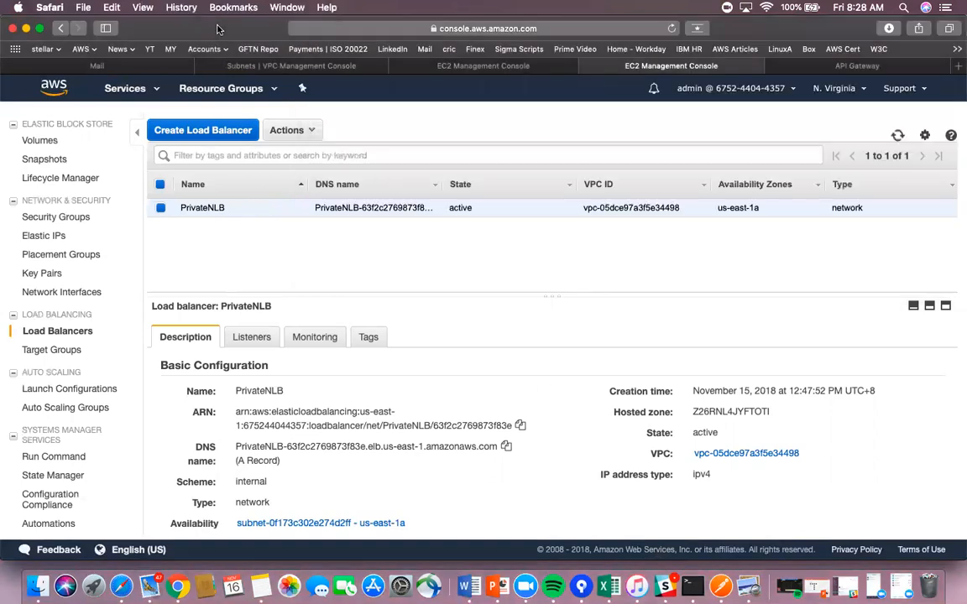
- Show only p1-public's instance details and highlight its public IP 34.235.137.149
click(266, 66)
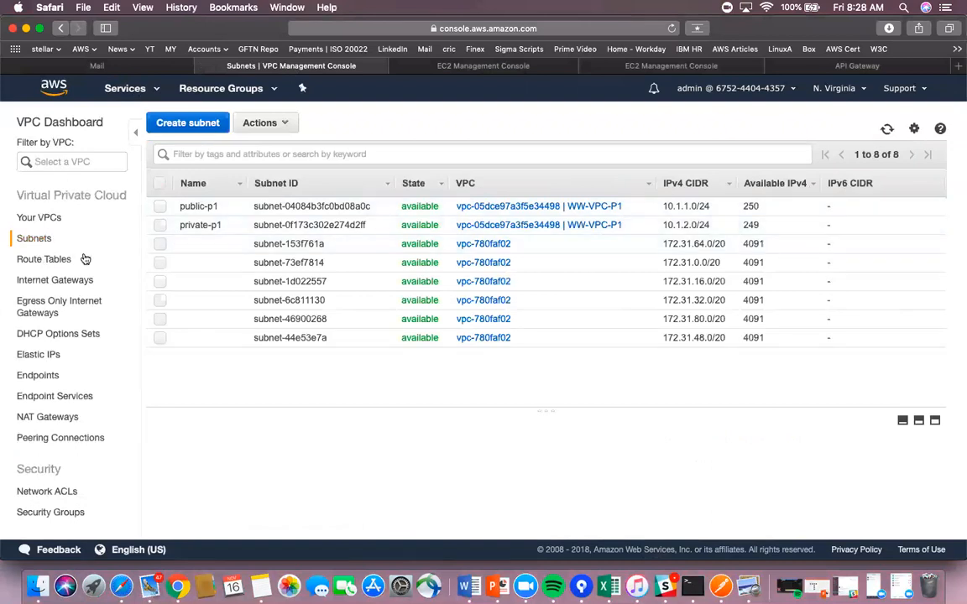
click(424, 65)
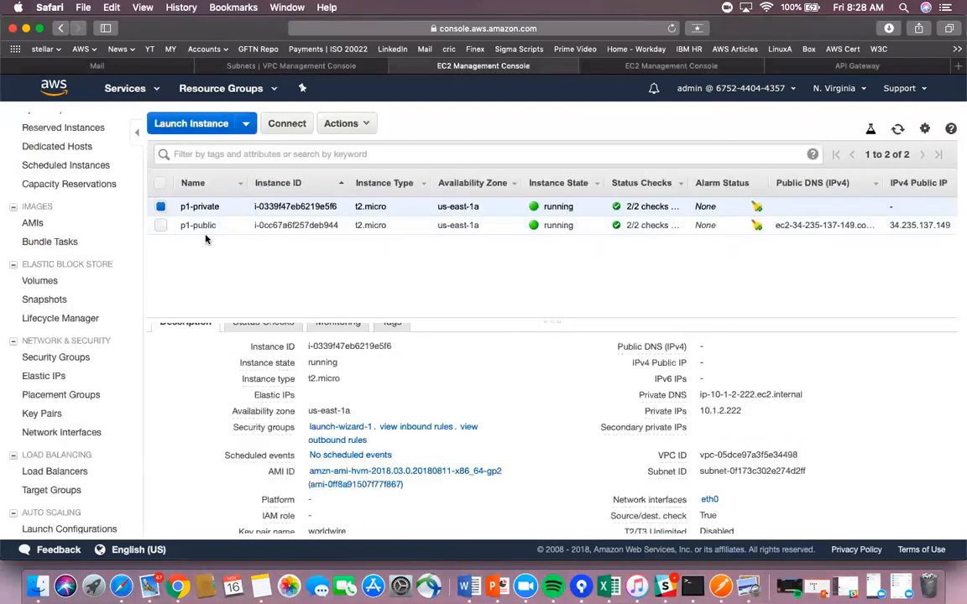
click(161, 224)
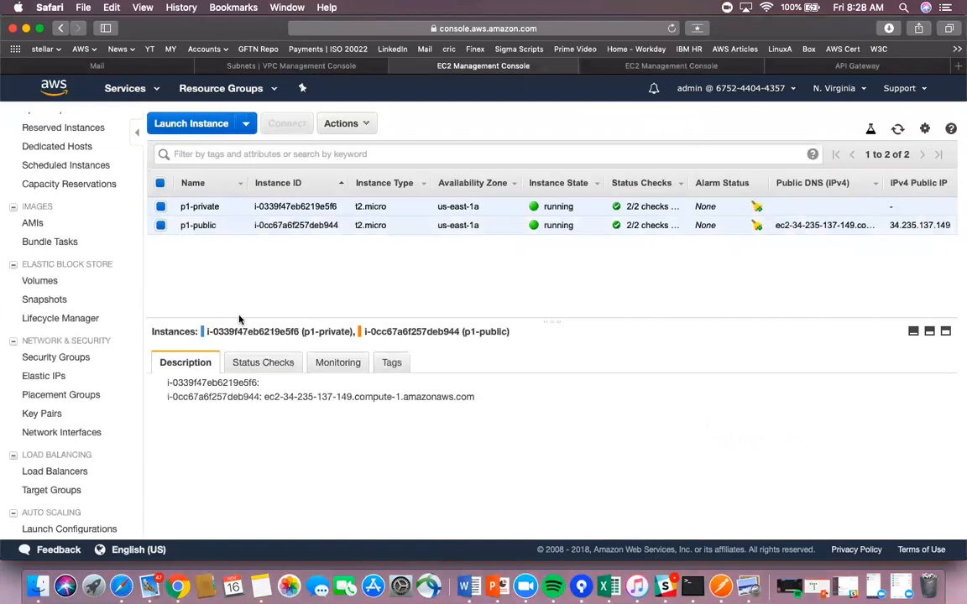
click(160, 206)
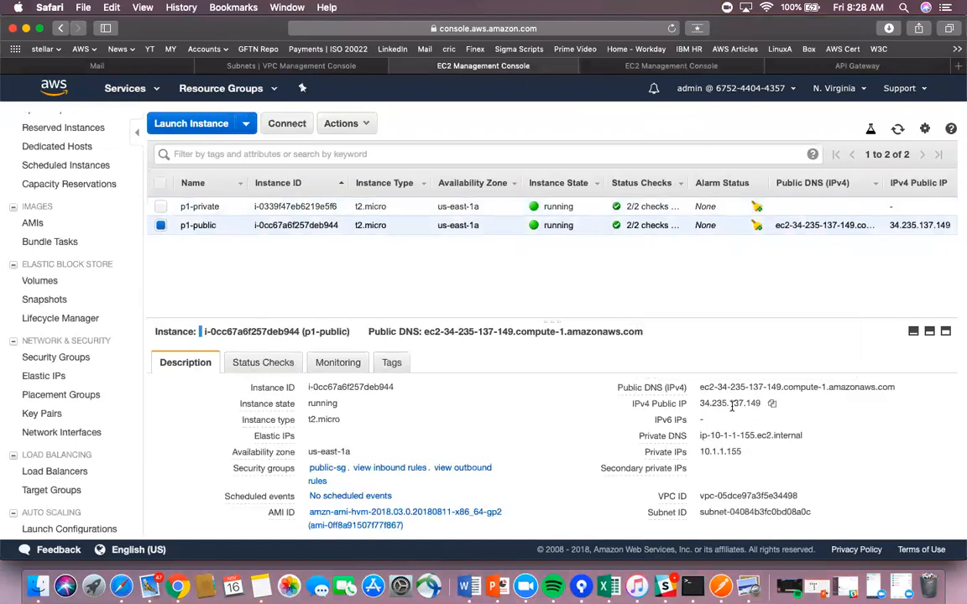
drag(701, 403, 762, 404)
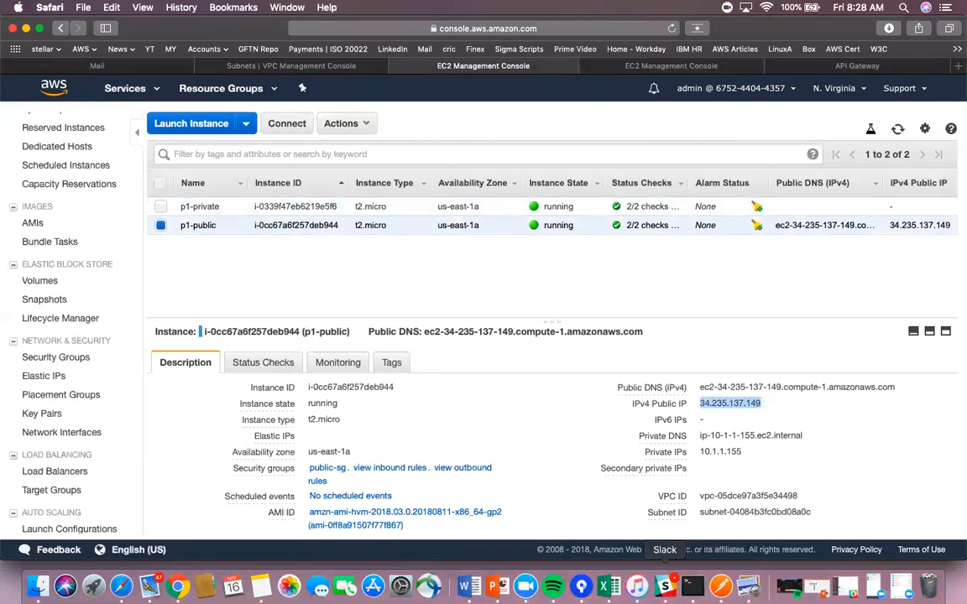
click(693, 586)
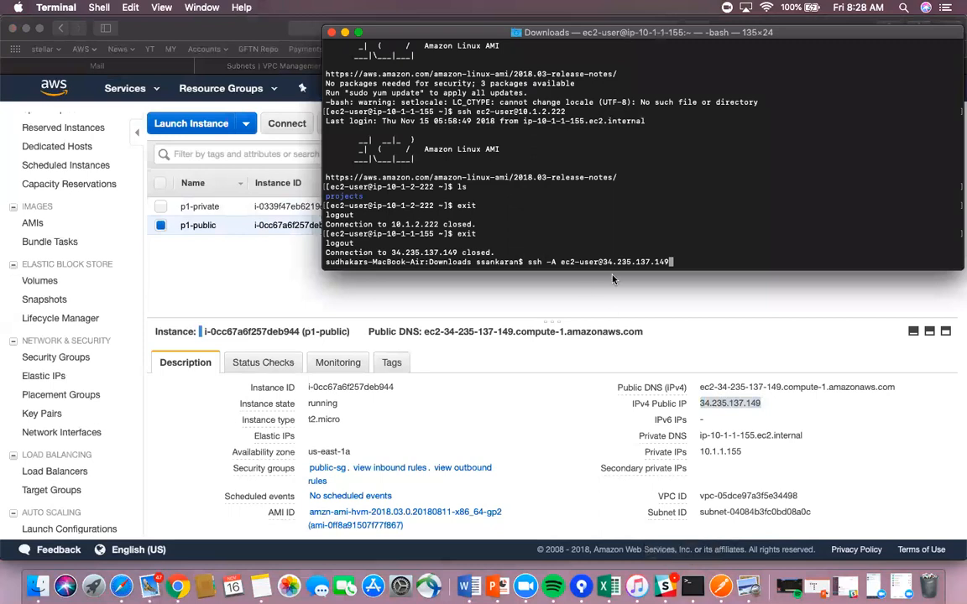
- Log into the bastion, start an ssh ec2-user command, and copy p1-private's IP 10.1.2.222
key(Return)
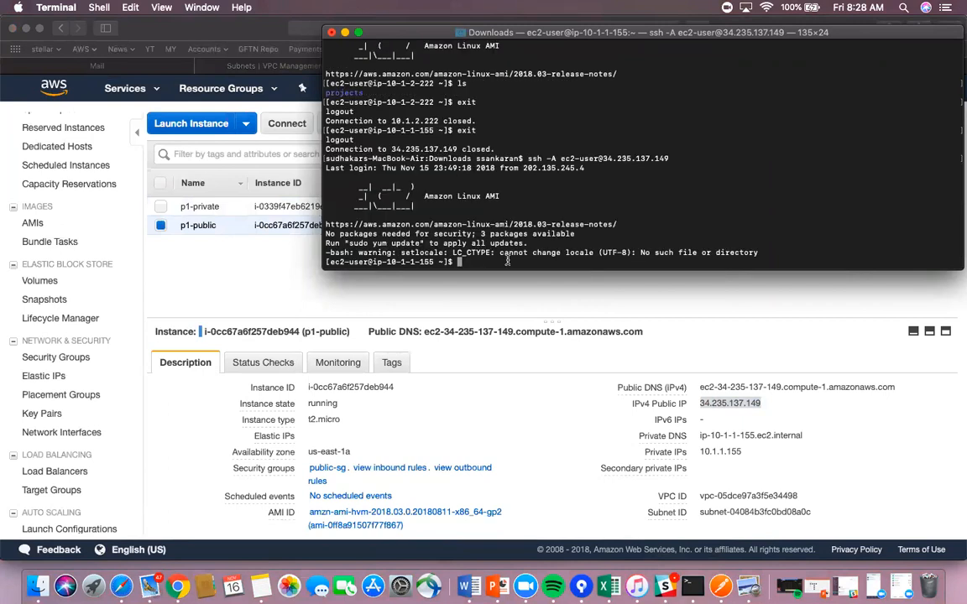
text(ssh)
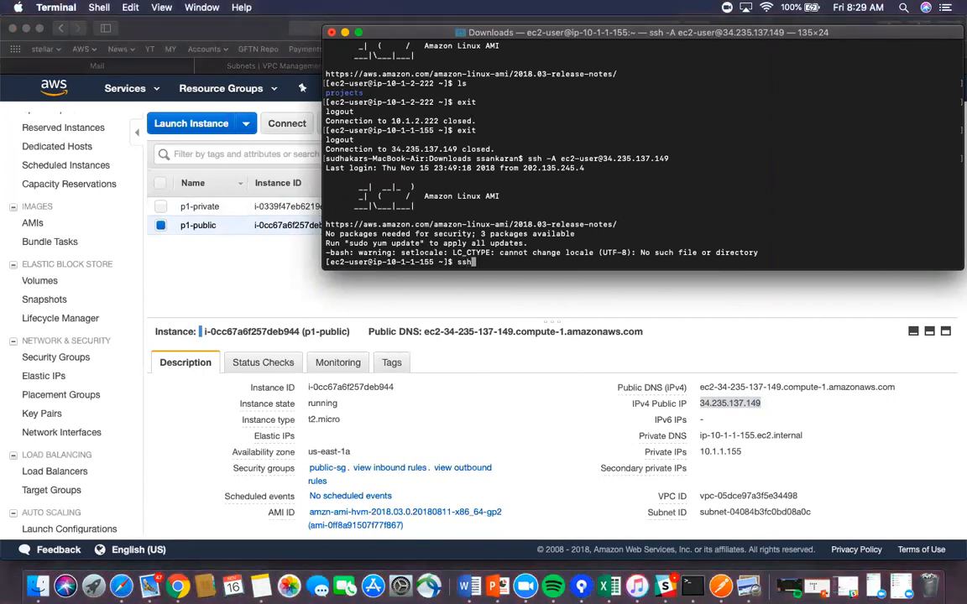
text( ec2-u)
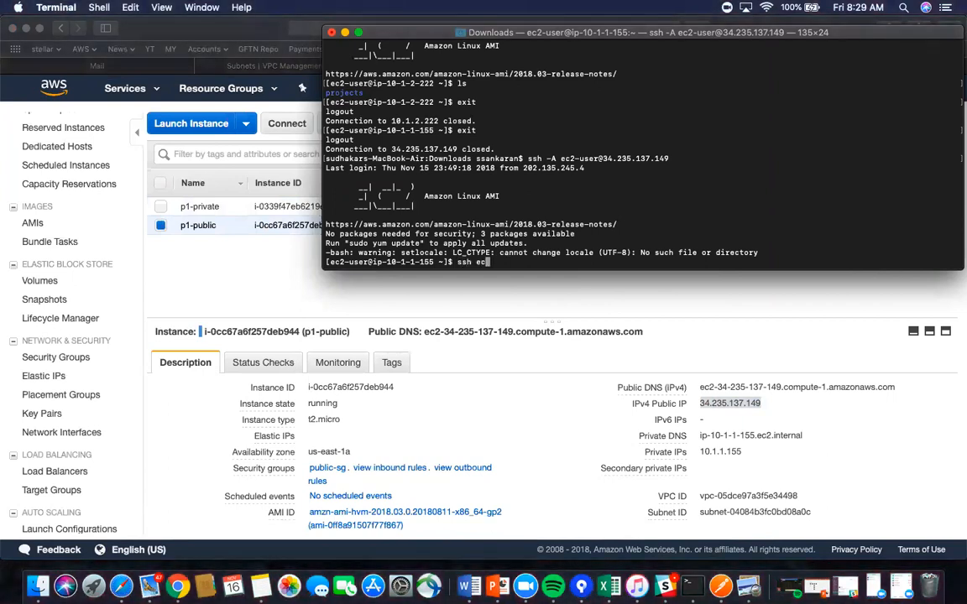
text(ser)
click(180, 243)
click(161, 225)
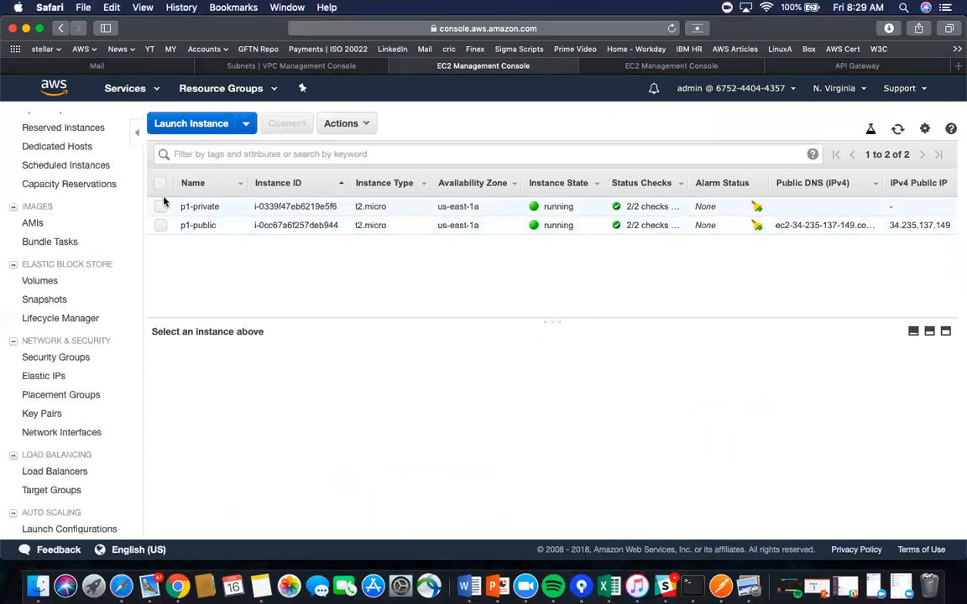
click(160, 206)
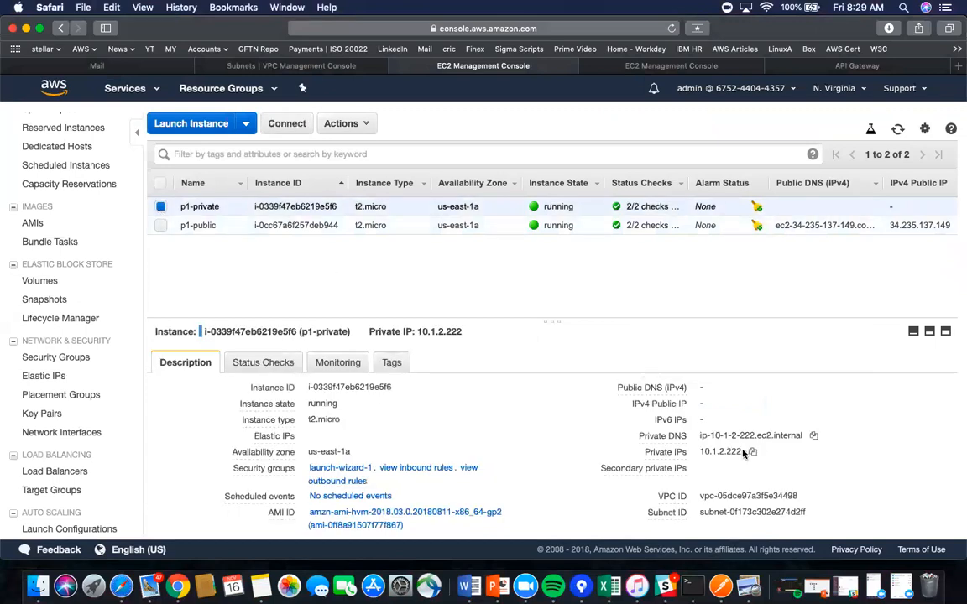
click(754, 454)
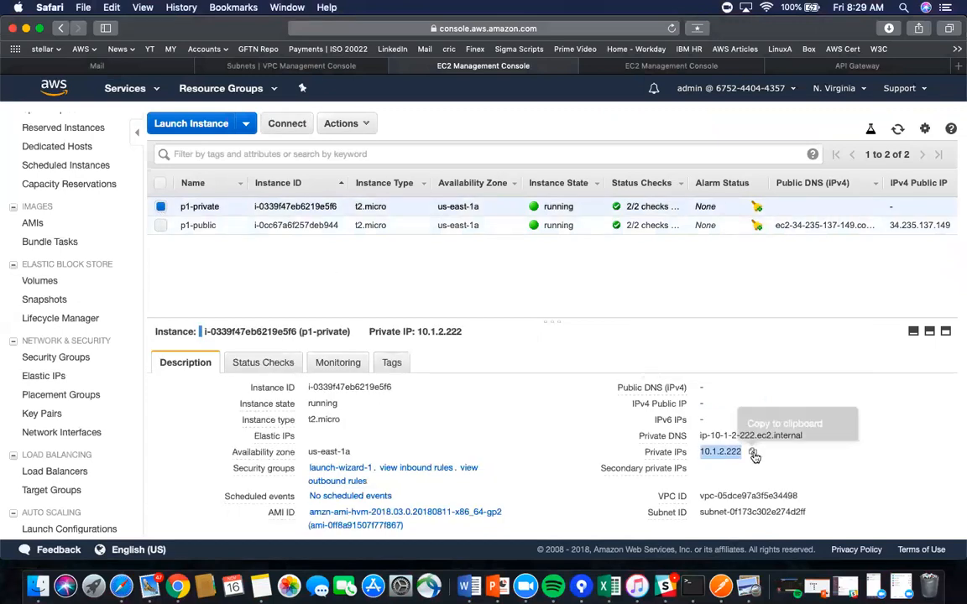
key(super+Tab)
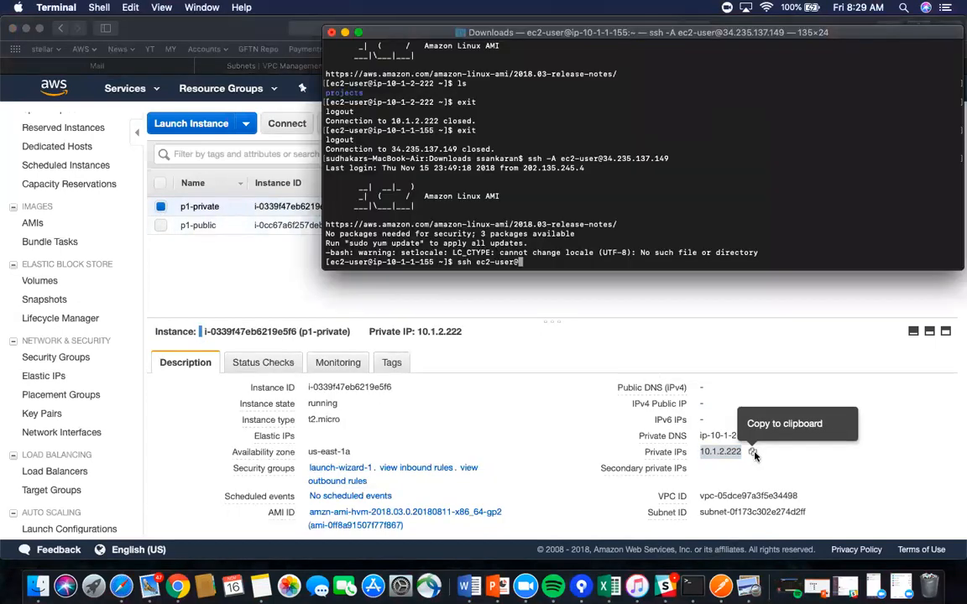
- Paste the private IP into the ssh command and connect to 10.1.2.222
right_click(539, 263)
click(563, 282)
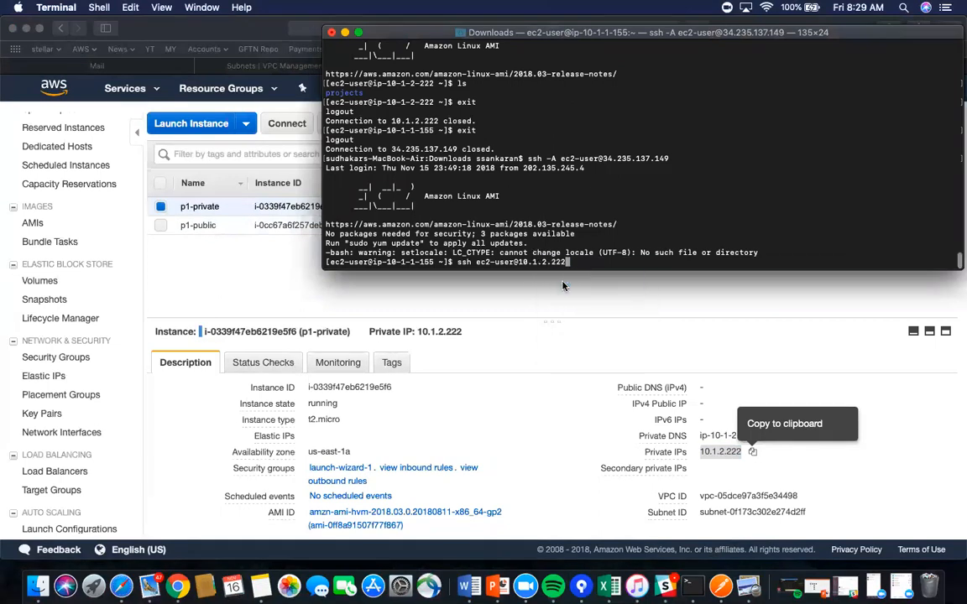
key(Return)
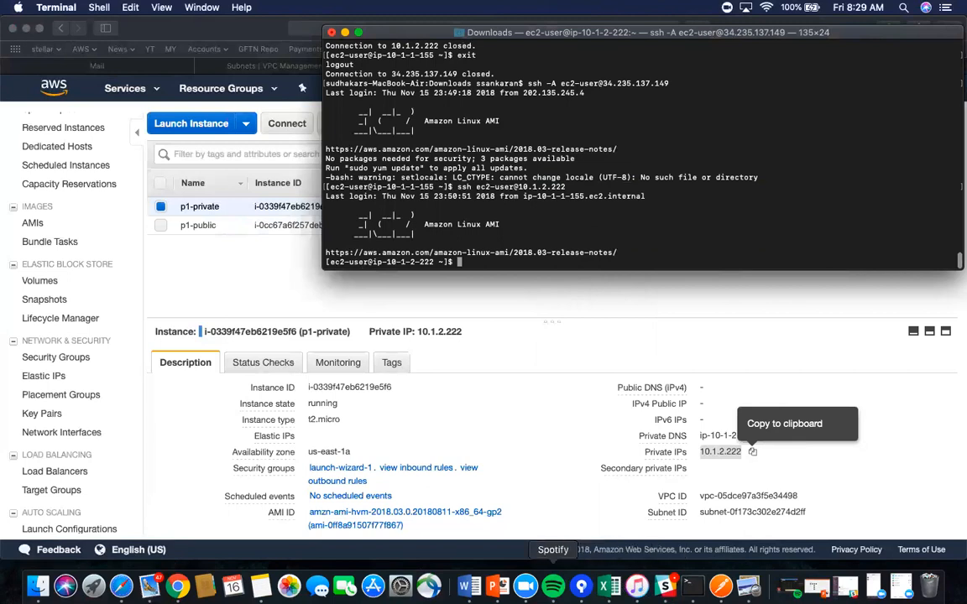
- Check the Container 1 group on the PowerPoint architecture diagram
click(496, 586)
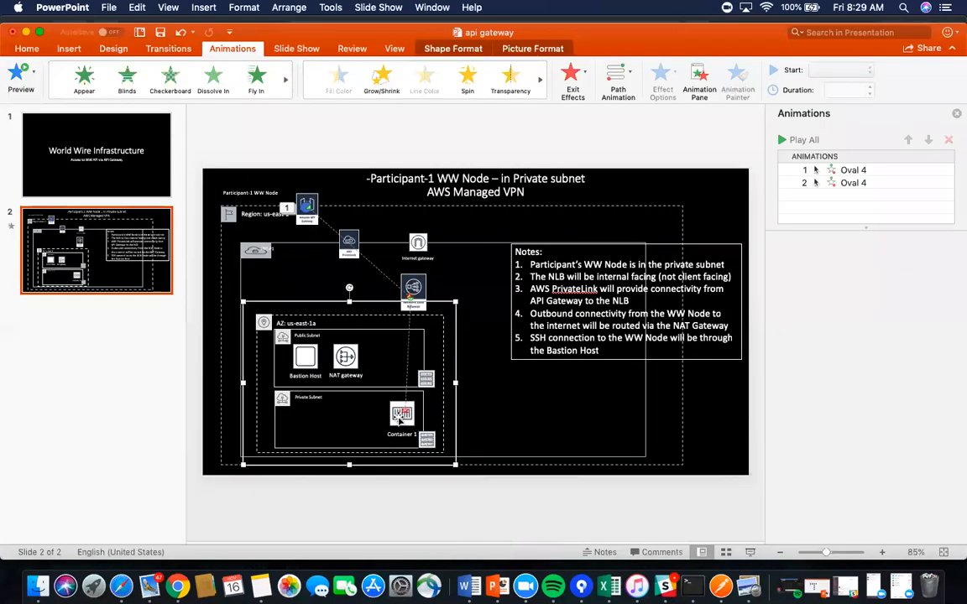
click(400, 422)
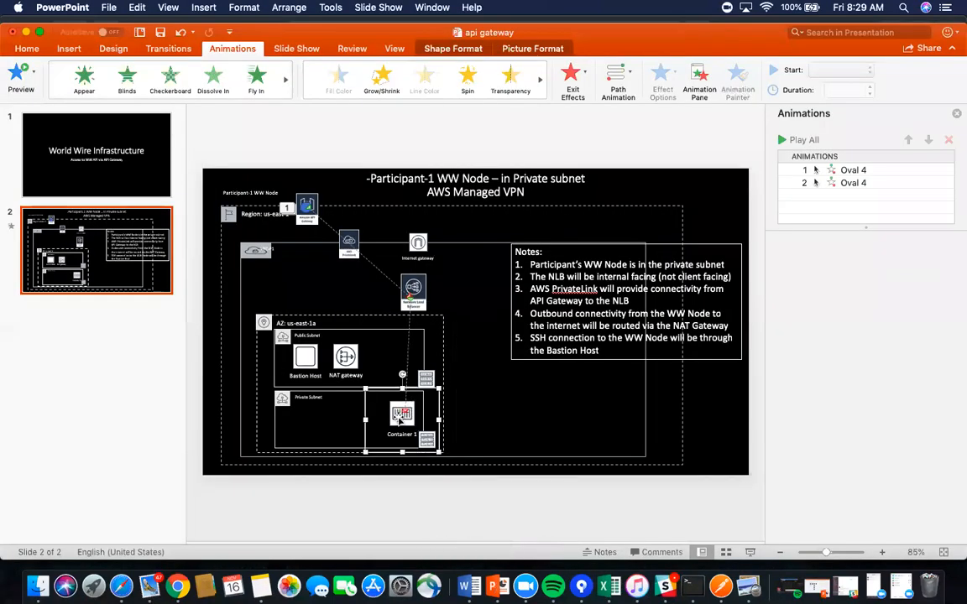
key(super+Tab)
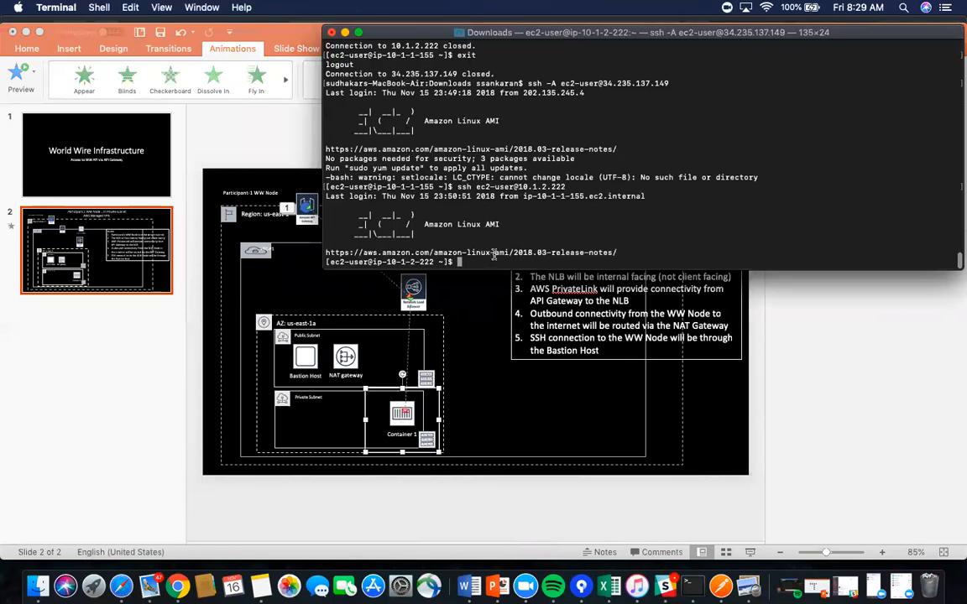
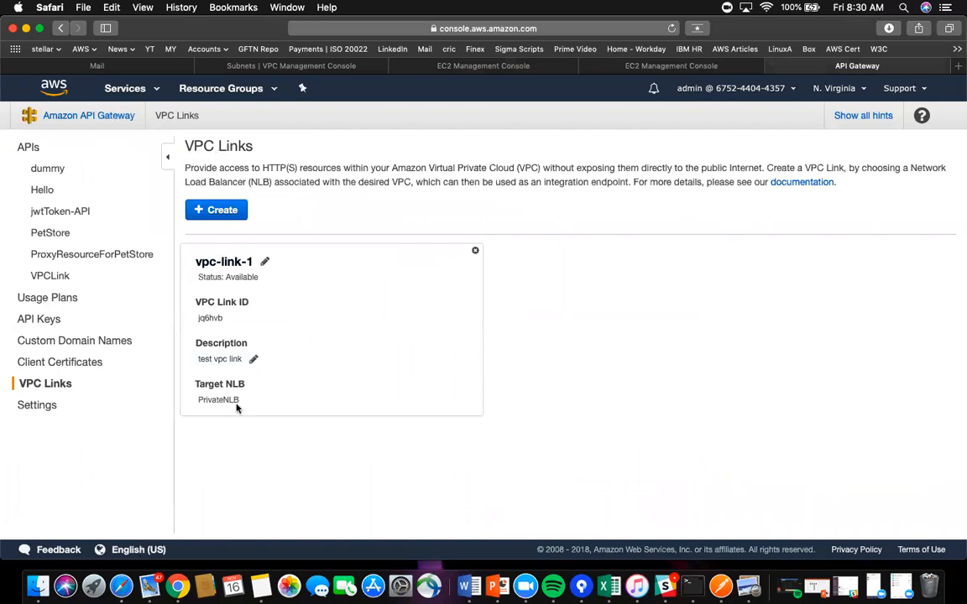
click(208, 208)
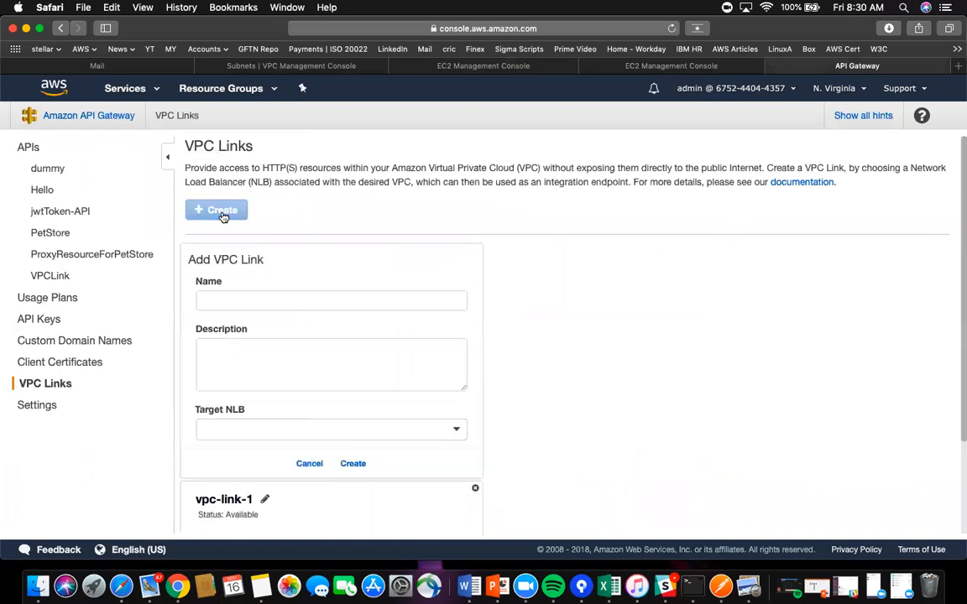
click(222, 303)
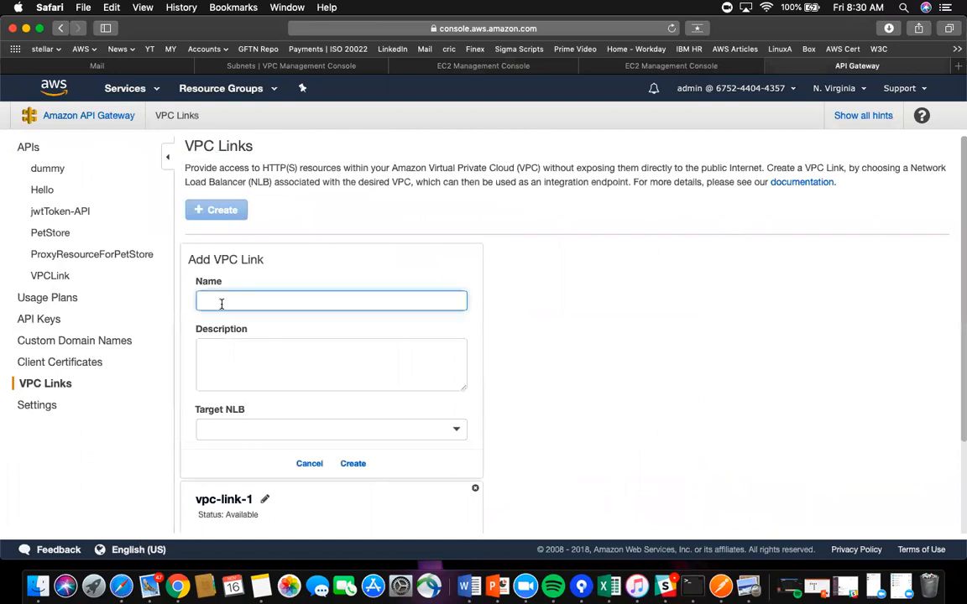
text(teestlink)
click(237, 355)
click(457, 430)
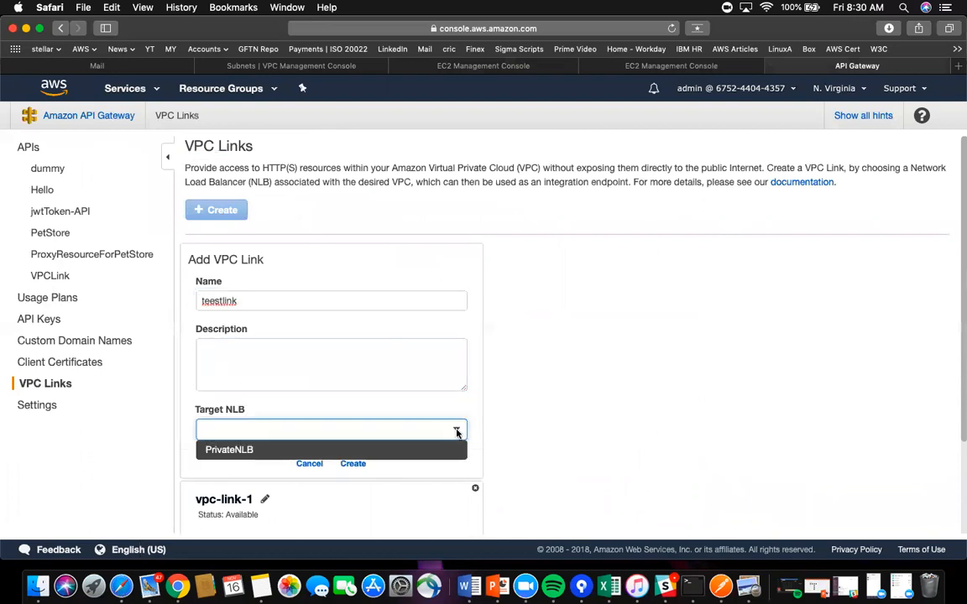
click(246, 454)
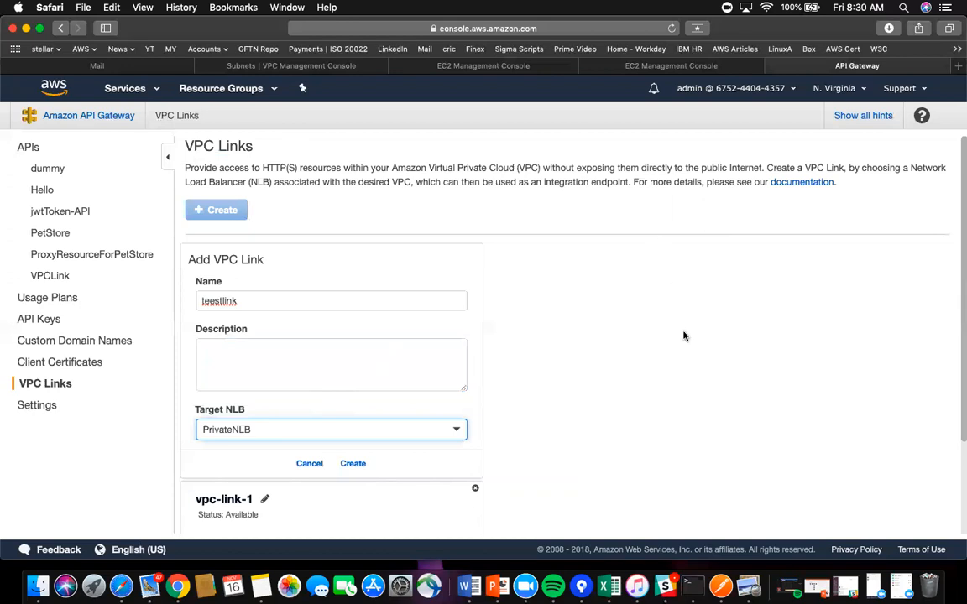
click(316, 465)
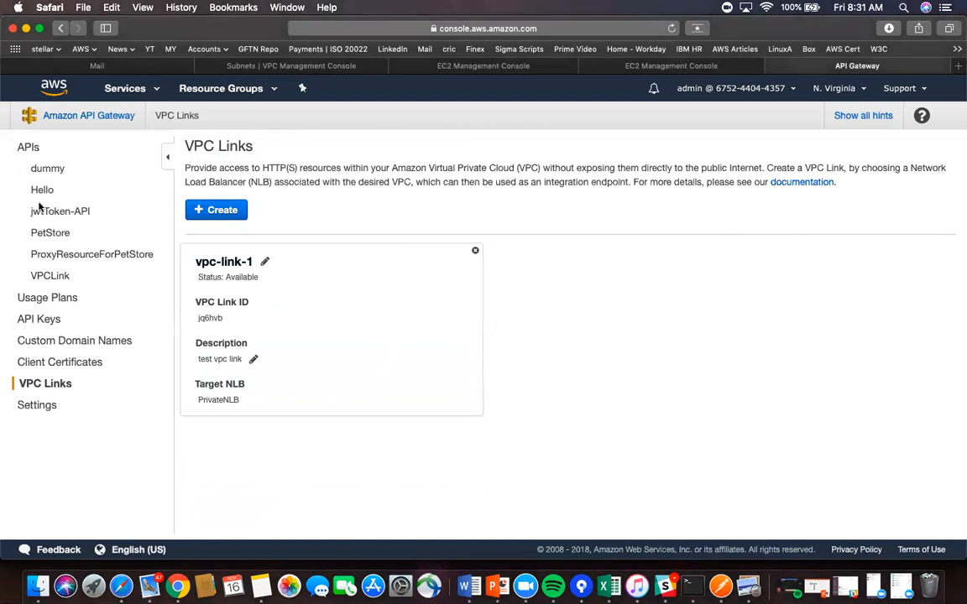
- Leave the VPCLink API and start a new API from the APIs list
click(48, 277)
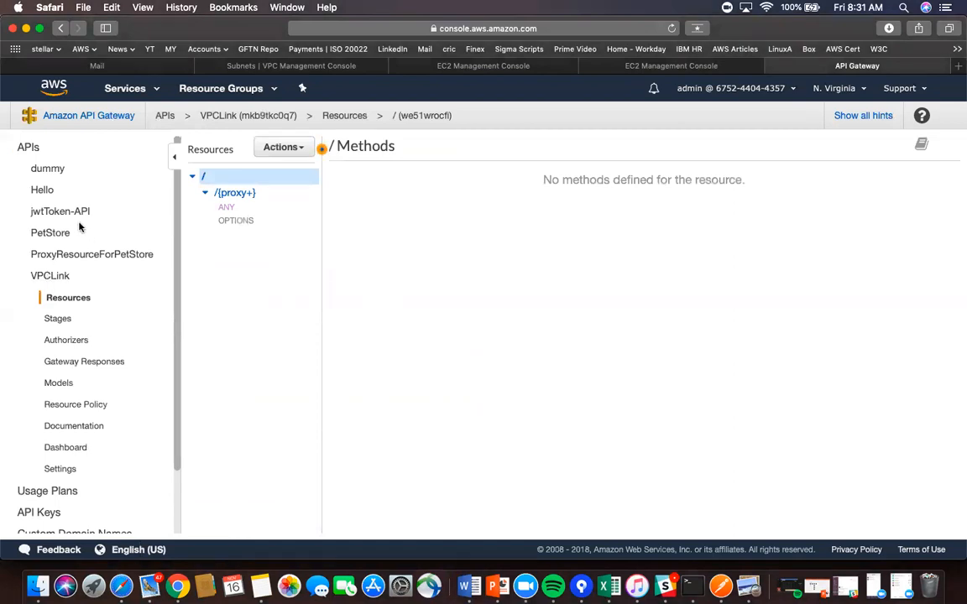
click(29, 149)
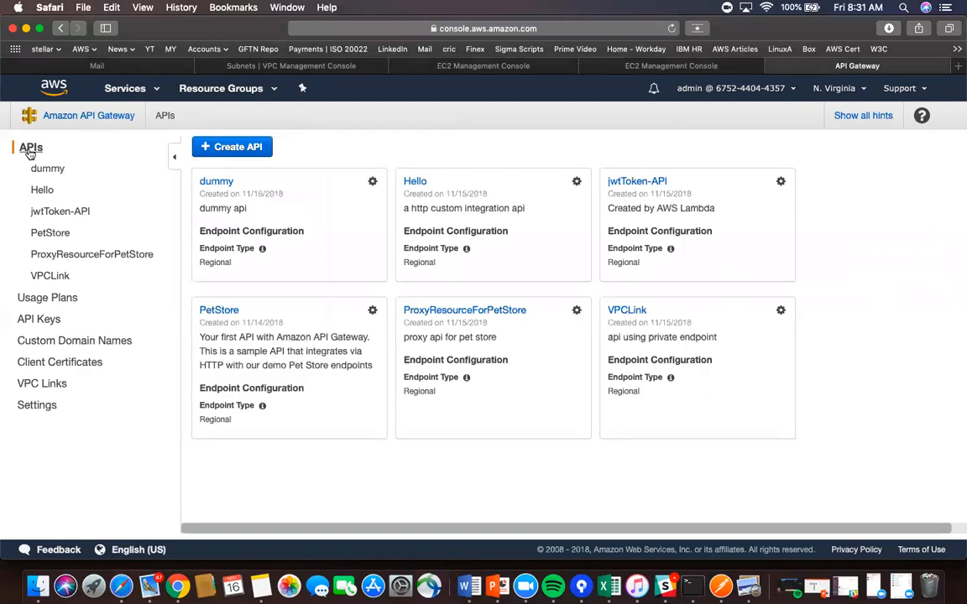
click(245, 144)
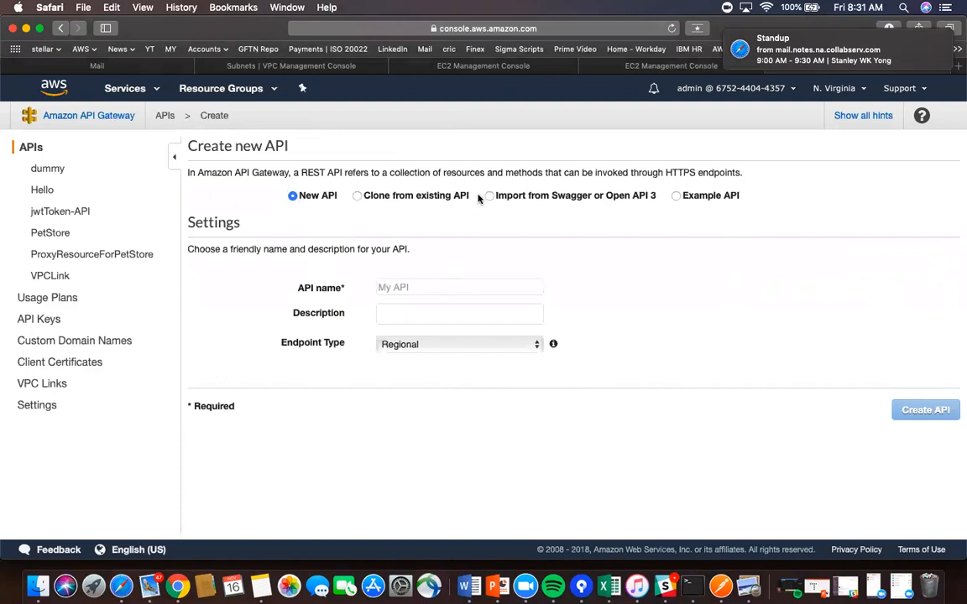
- Create a Regional REST API named 'test' with description 'test'
click(464, 287)
text(test)
click(407, 392)
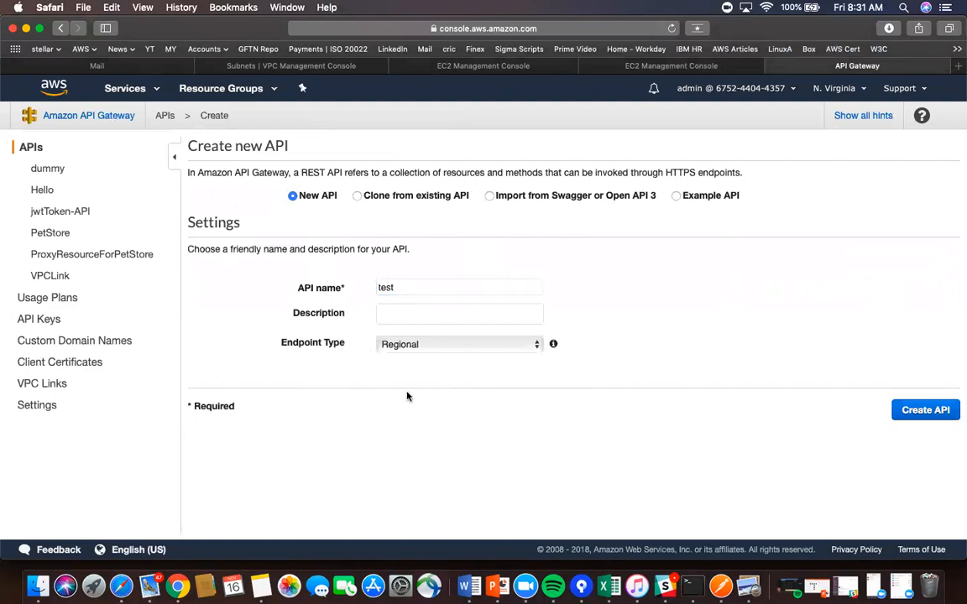
click(535, 346)
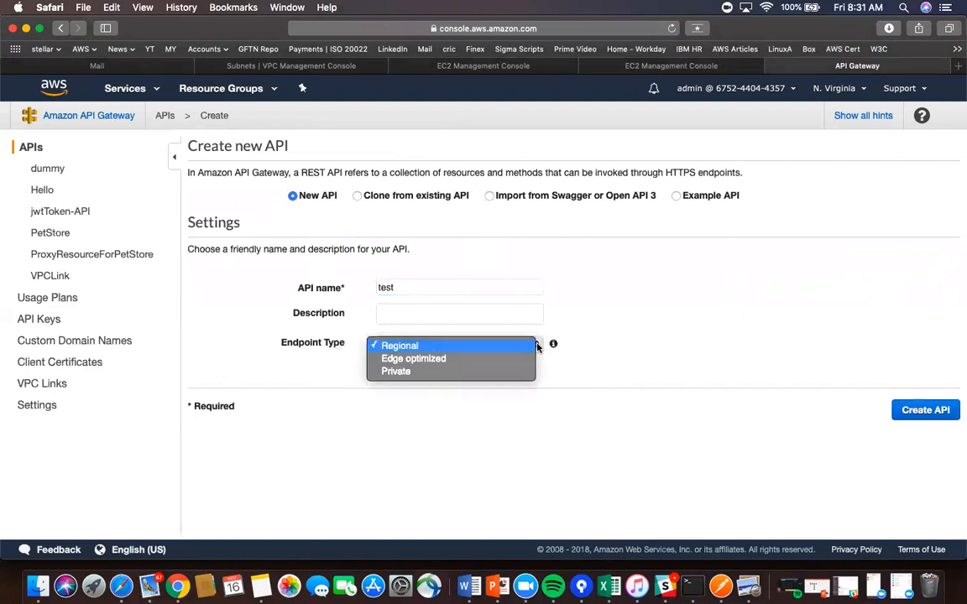
click(444, 410)
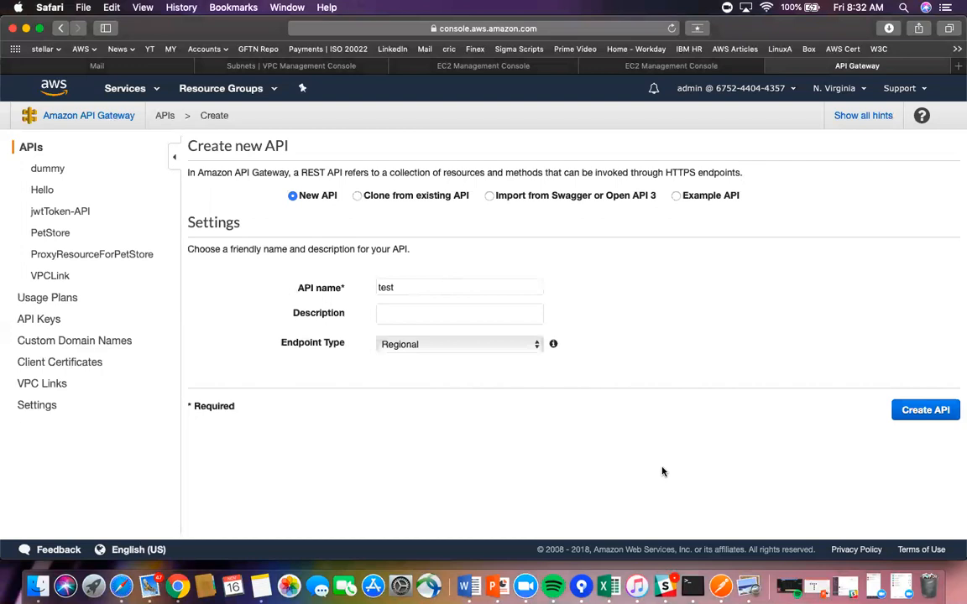
click(477, 309)
text(test)
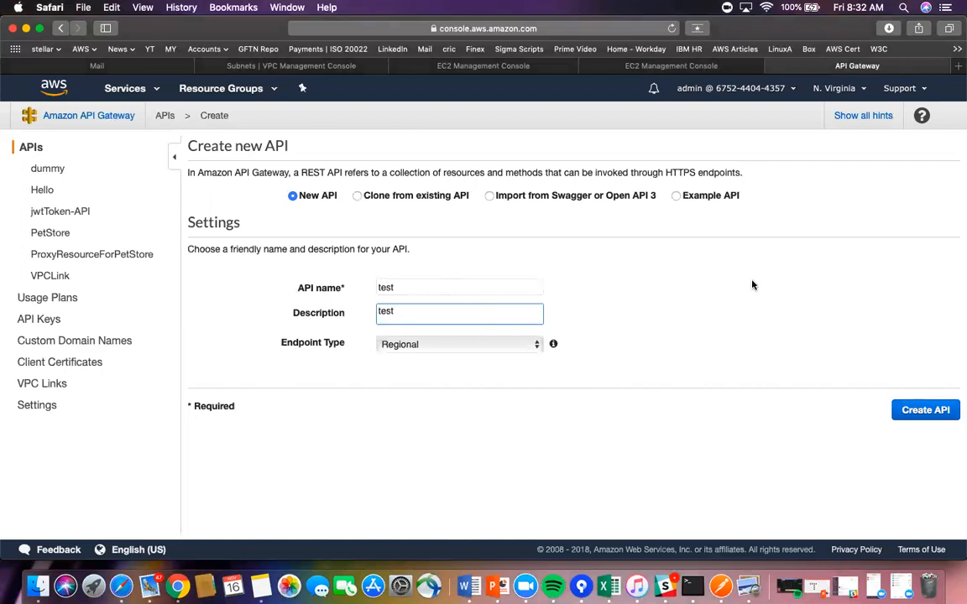
click(927, 412)
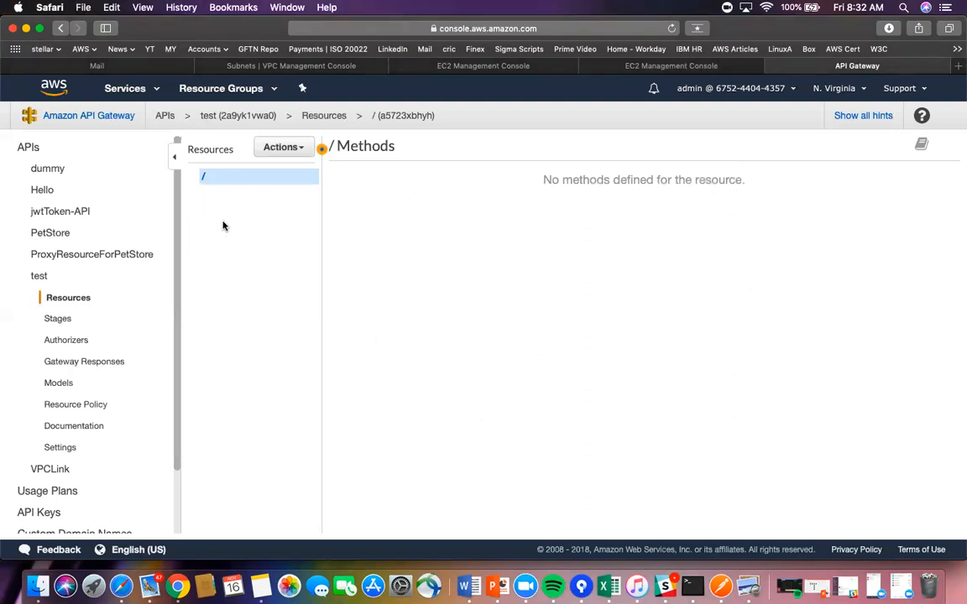
- Create a child resource named 'participant' under the test API's root
click(302, 147)
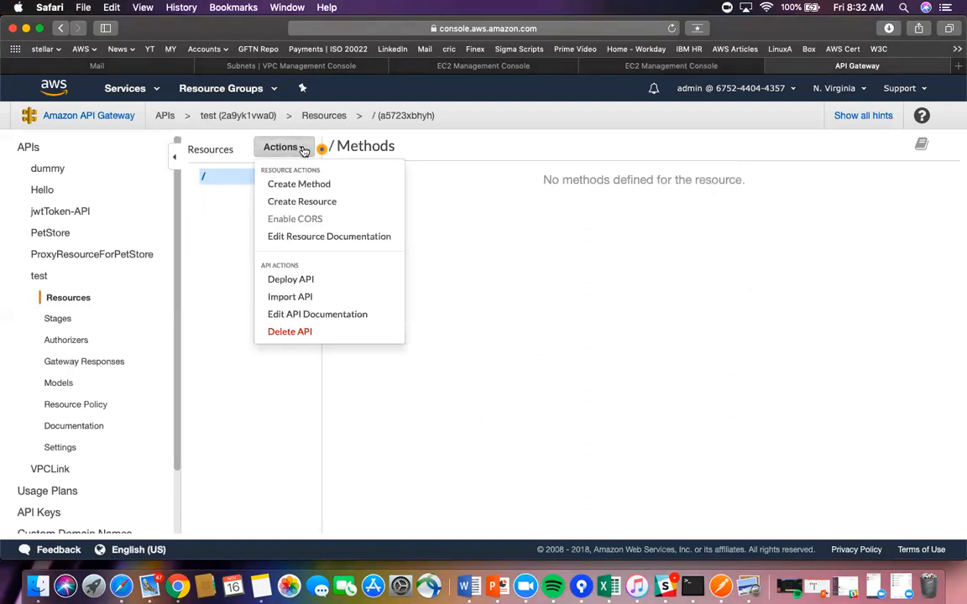
click(309, 202)
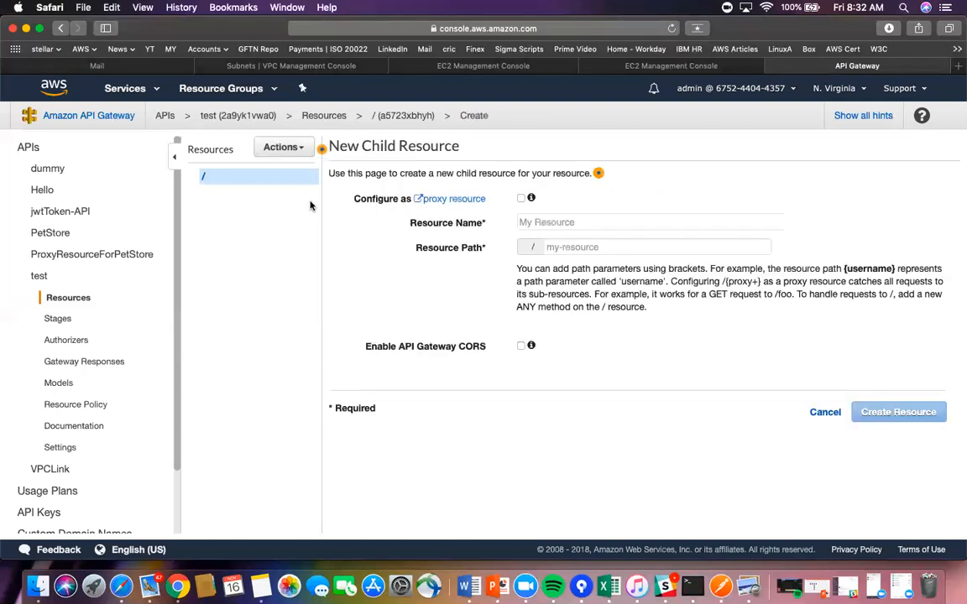
click(545, 222)
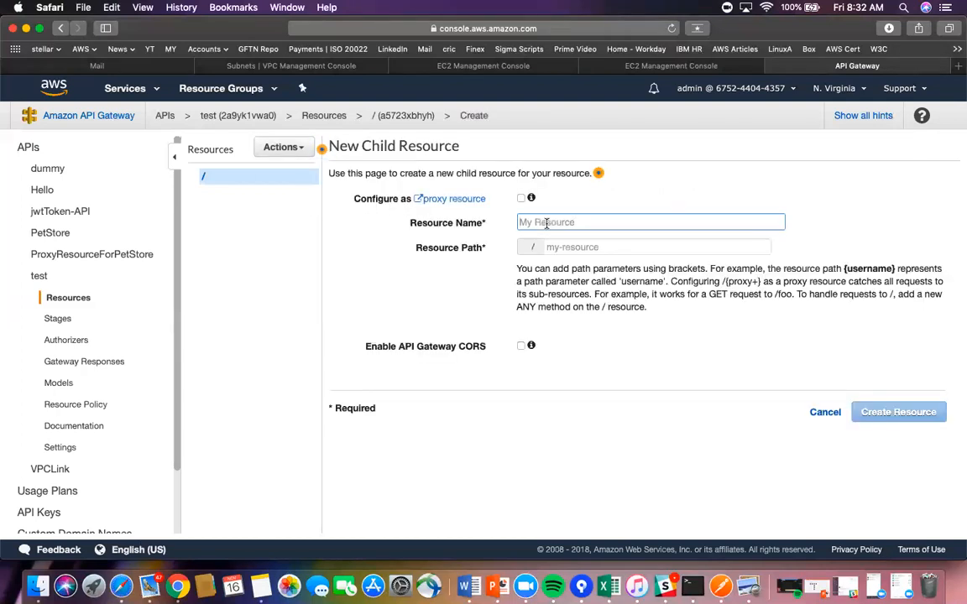
text(participant)
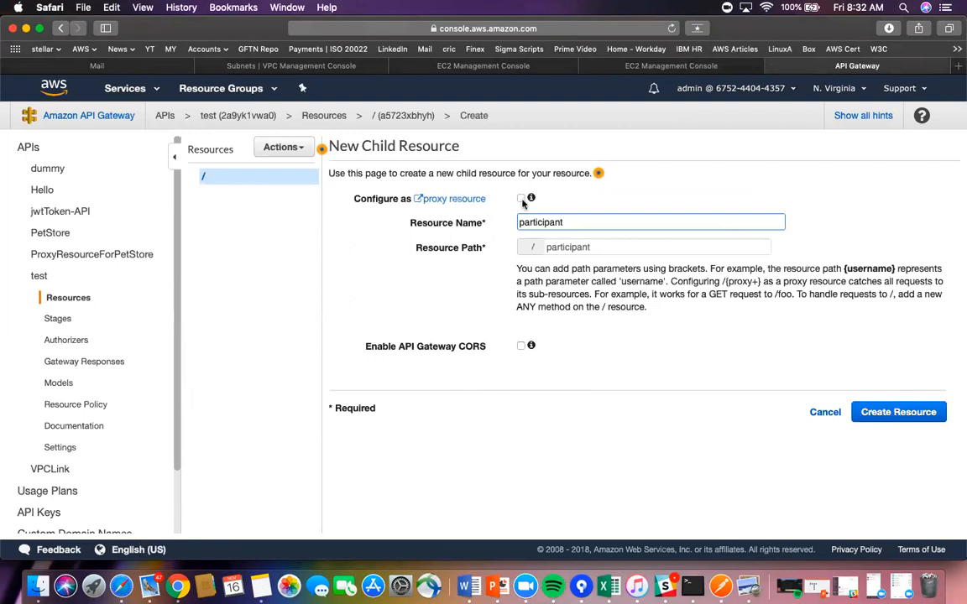
click(900, 412)
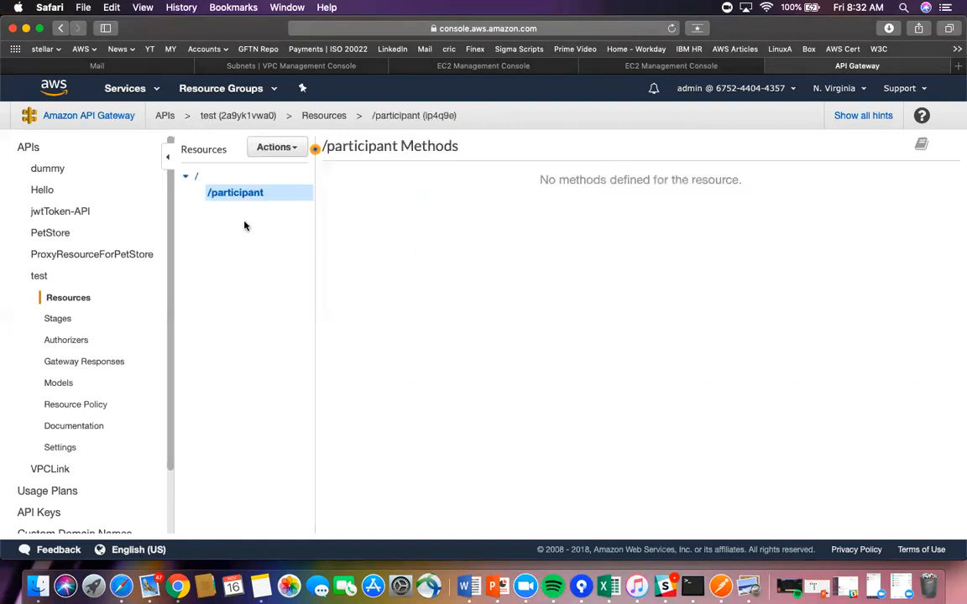
- Add a GET method to the /participant resource
click(285, 148)
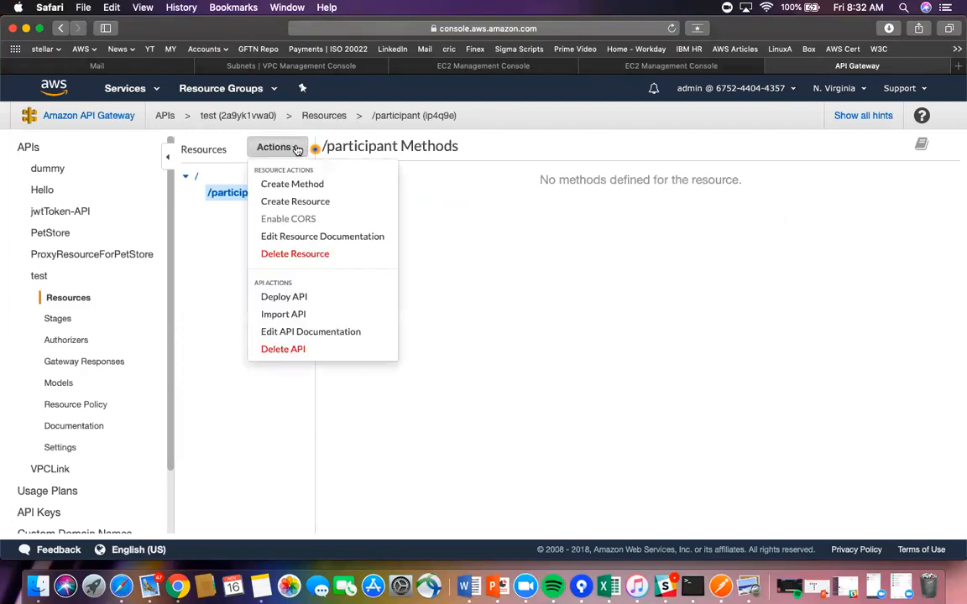
click(299, 185)
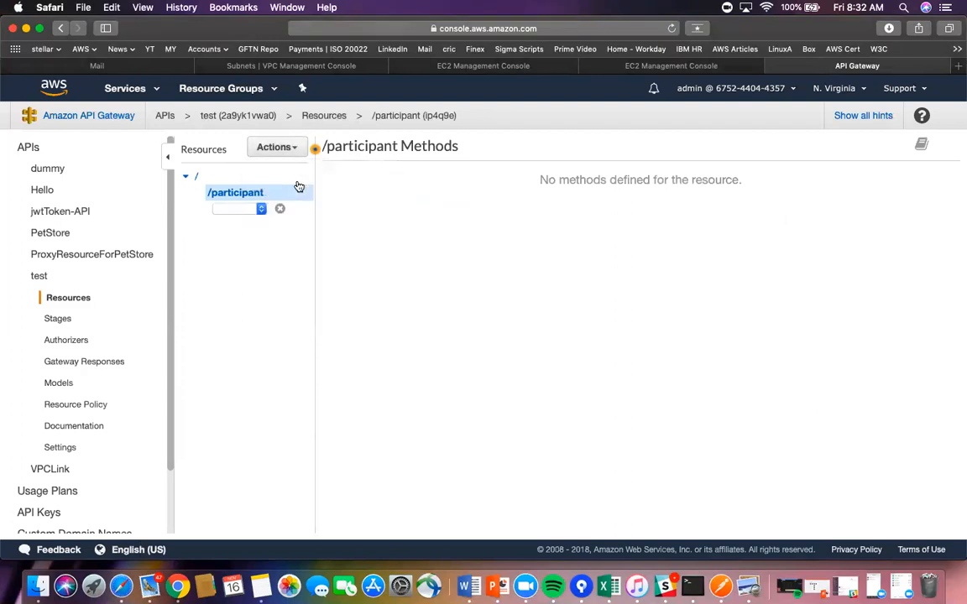
click(262, 213)
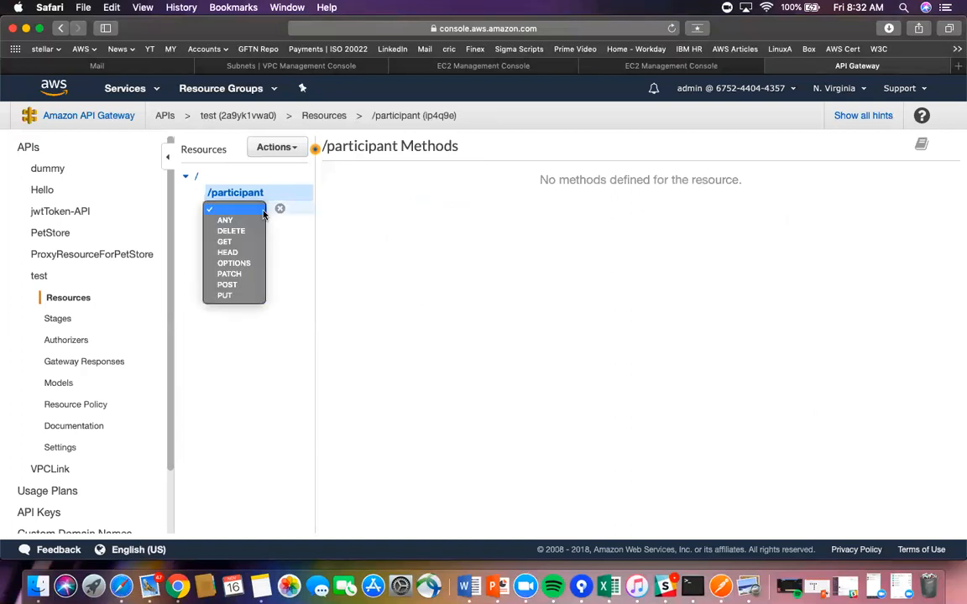
click(224, 242)
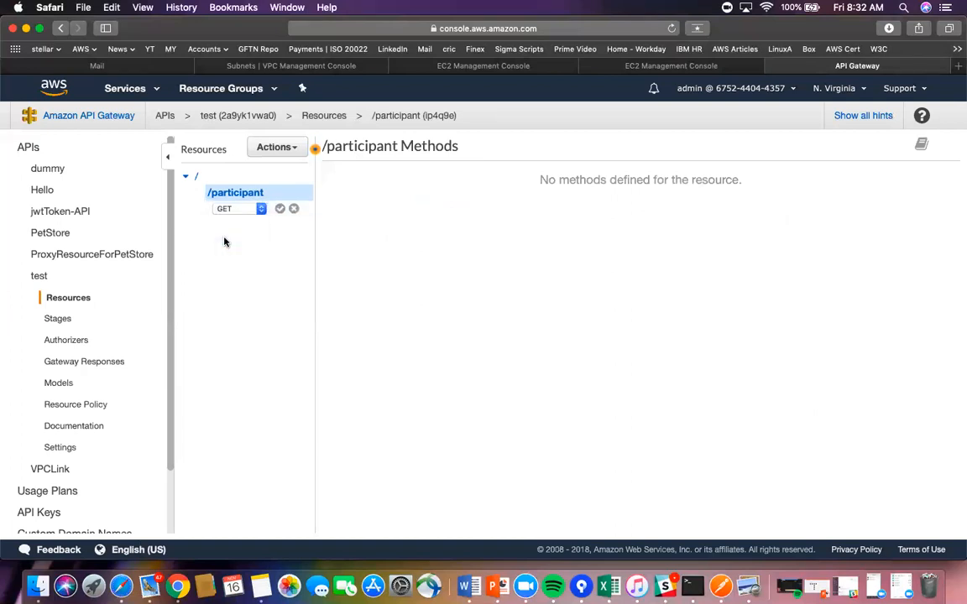
click(280, 209)
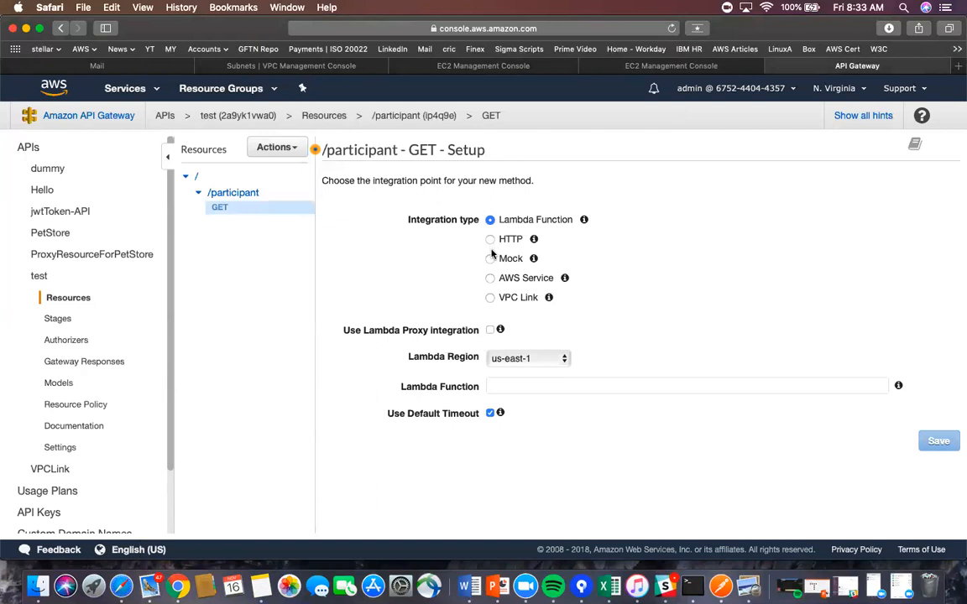
- Make /participant GET a proxy VPC Link integration calling GET, with the link from stage variables
click(490, 298)
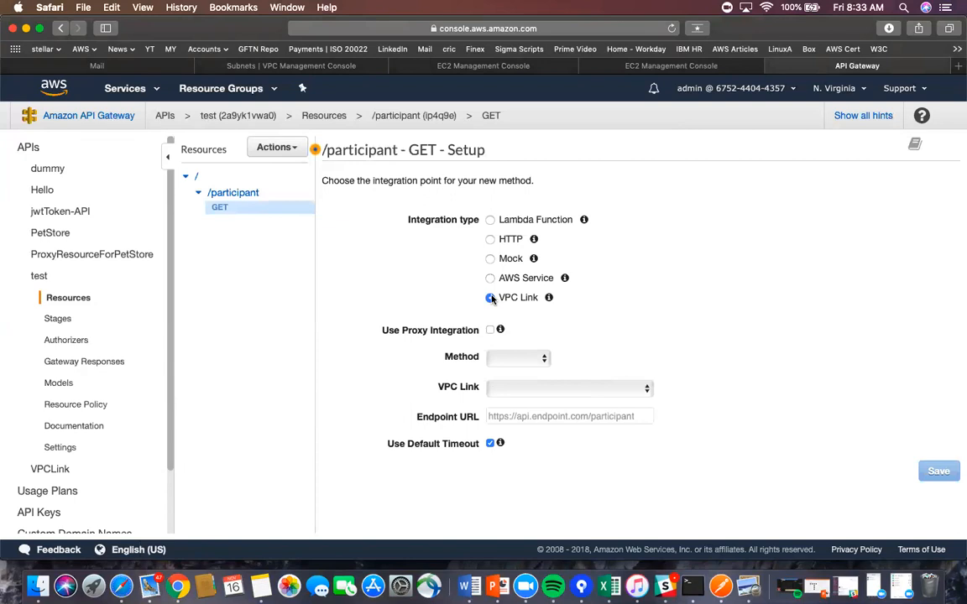
click(489, 331)
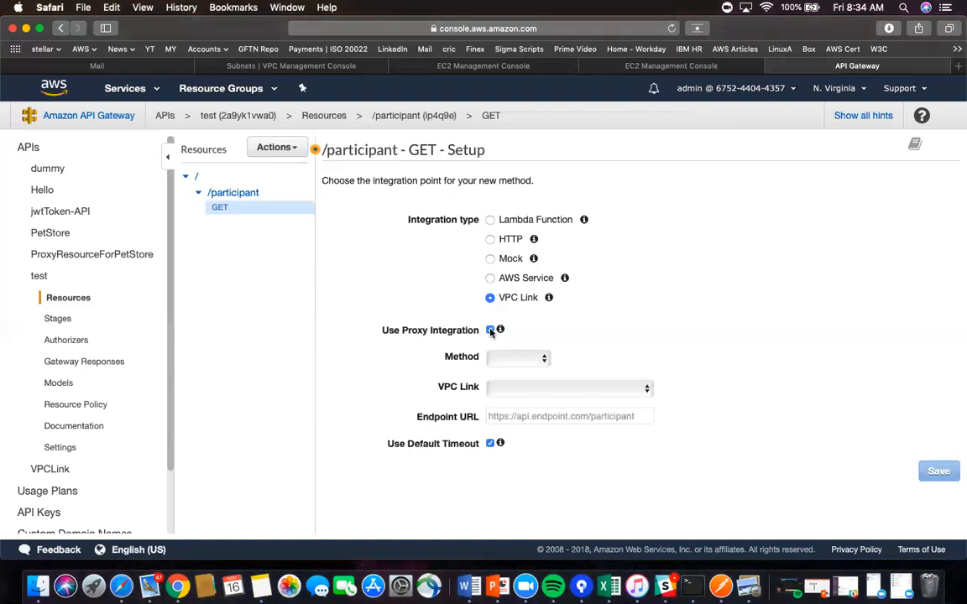
click(546, 357)
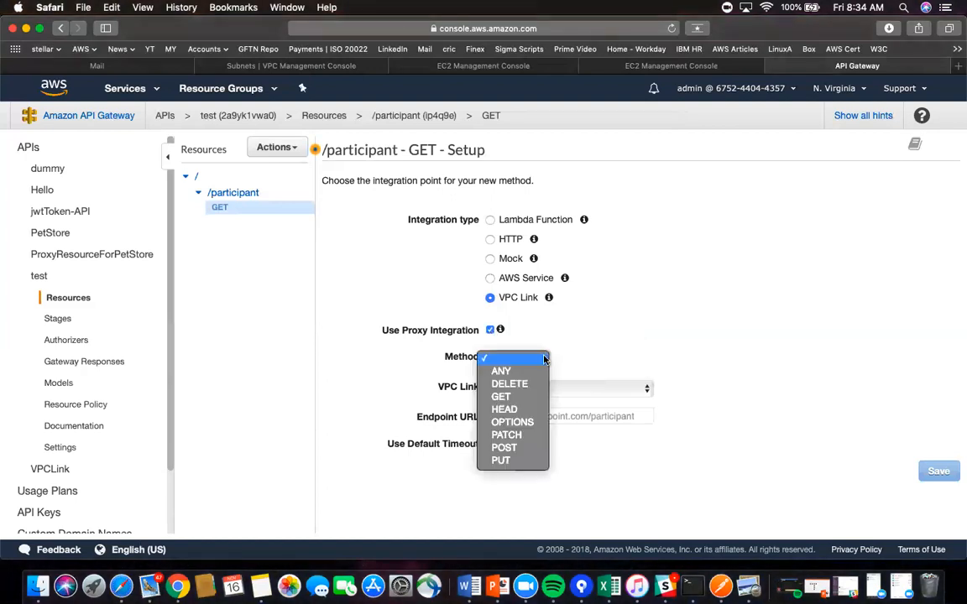
click(501, 396)
click(644, 388)
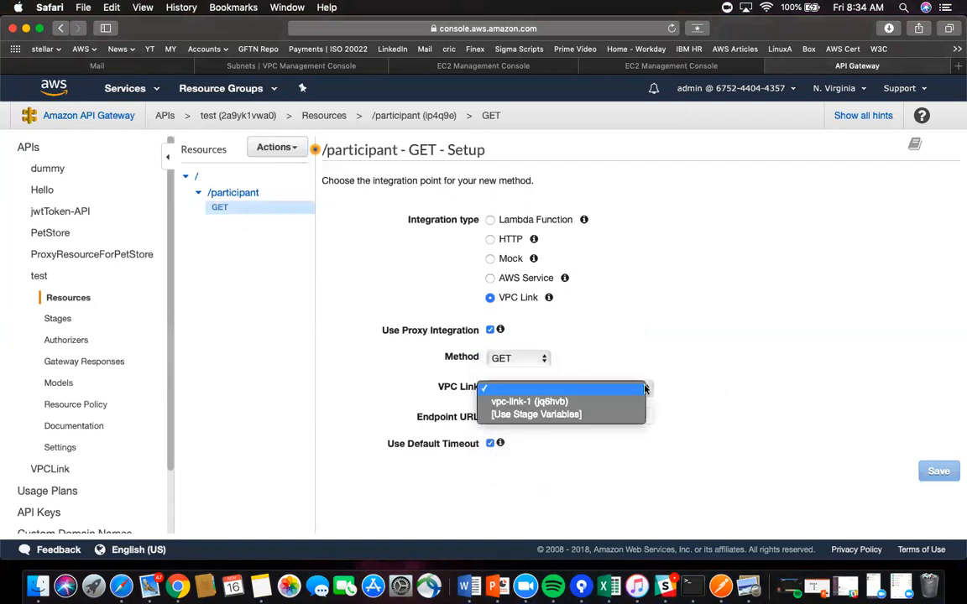
click(575, 420)
click(522, 416)
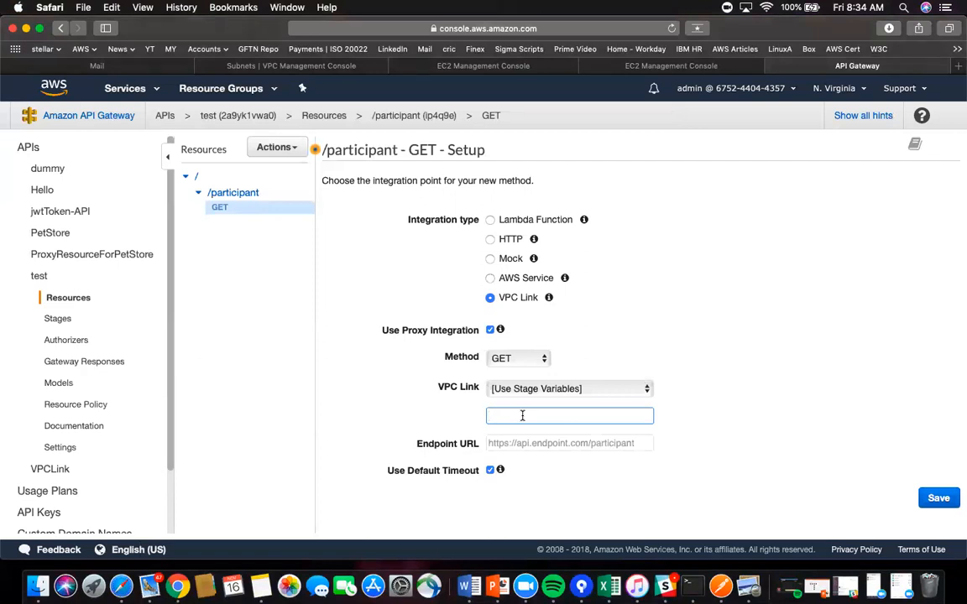
click(512, 447)
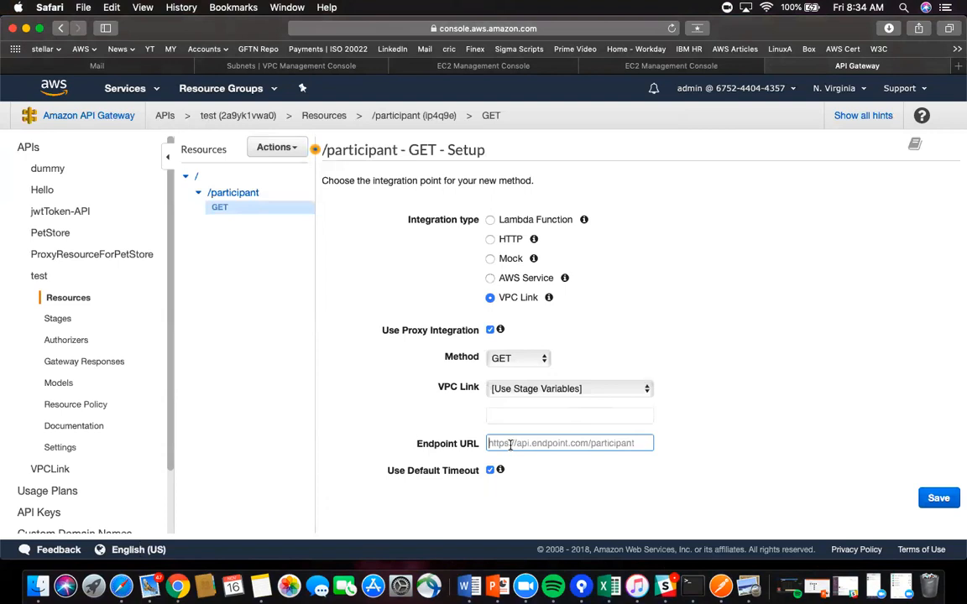
text(www)
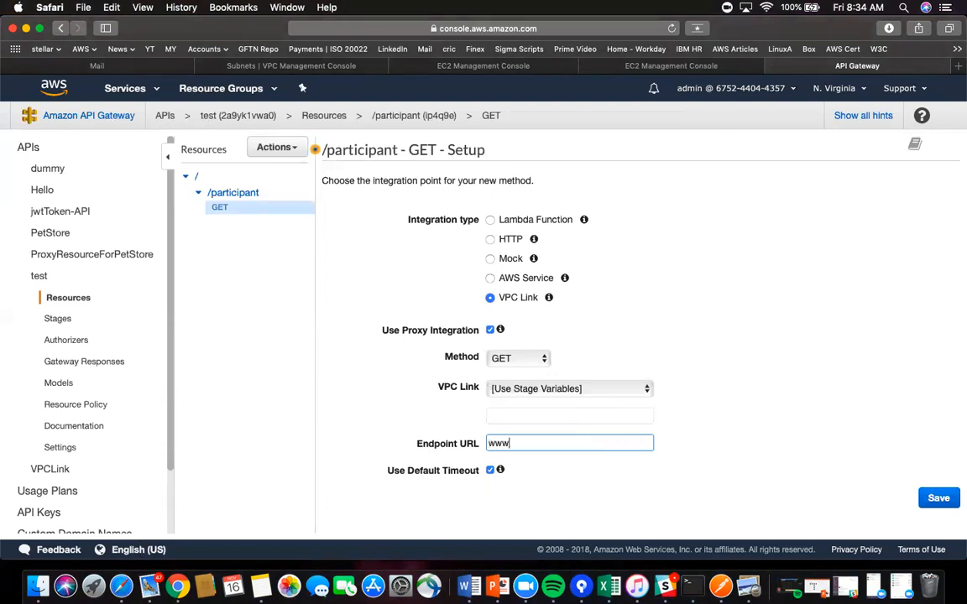
text(.dummy.com)
click(644, 389)
click(555, 380)
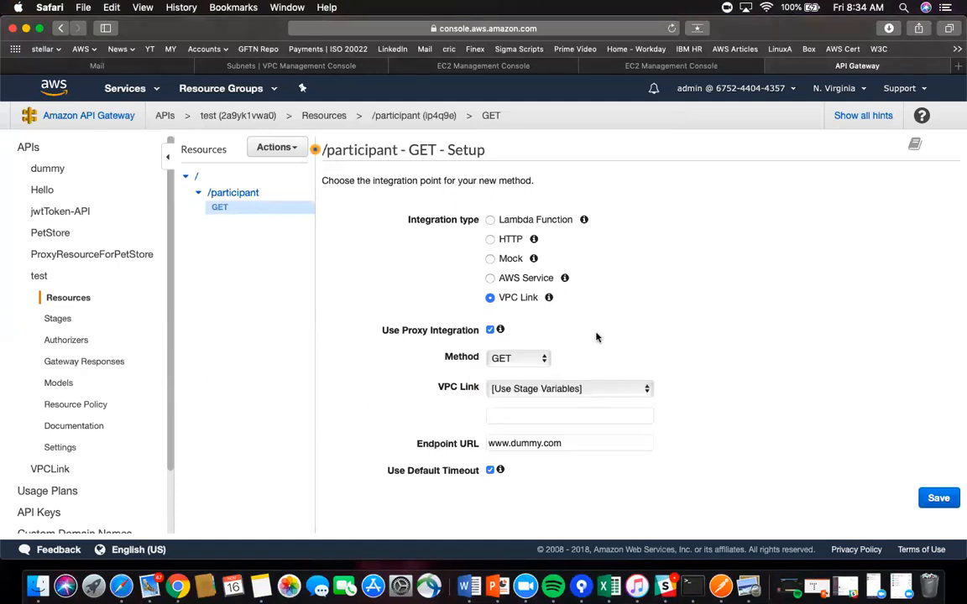
click(938, 500)
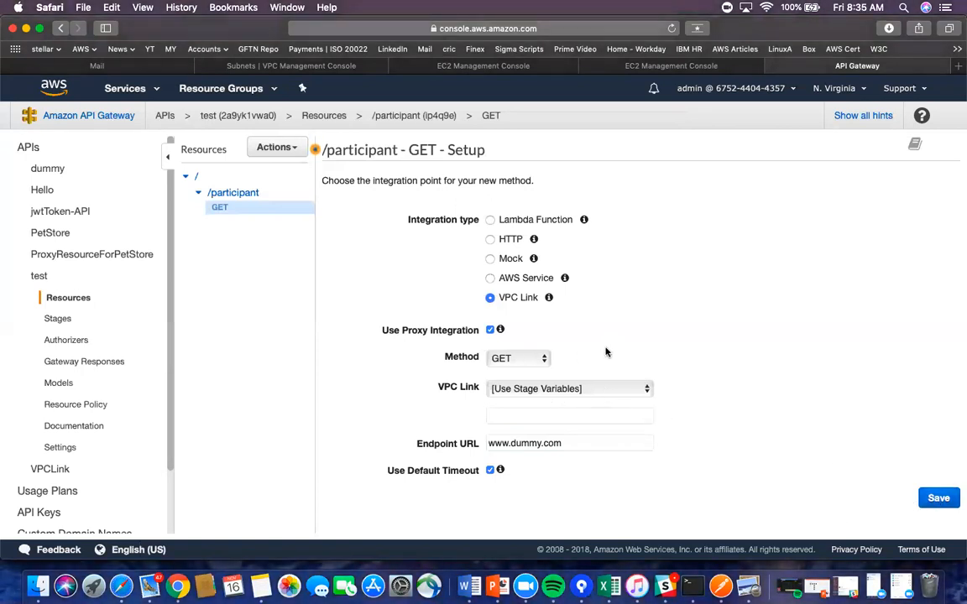
- Choose vpc-link-1 as the VPC link, save again, and dismiss the invalid-endpoint error
click(645, 387)
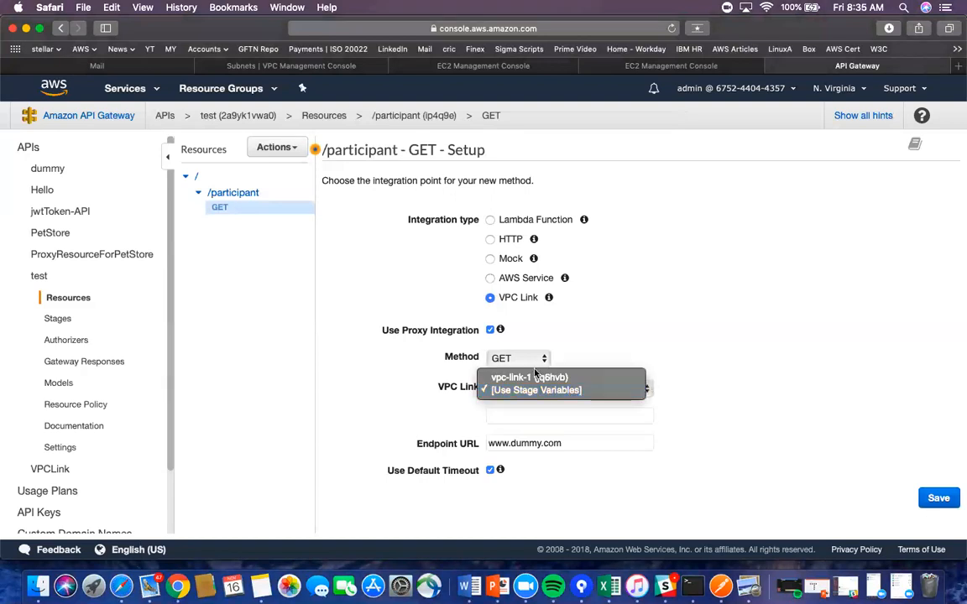
click(535, 378)
click(933, 471)
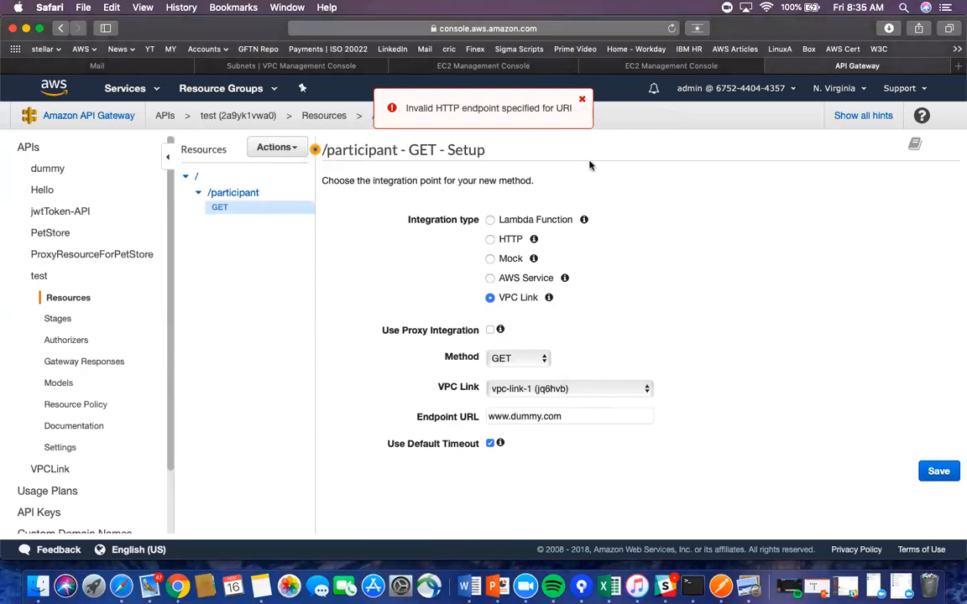
click(581, 101)
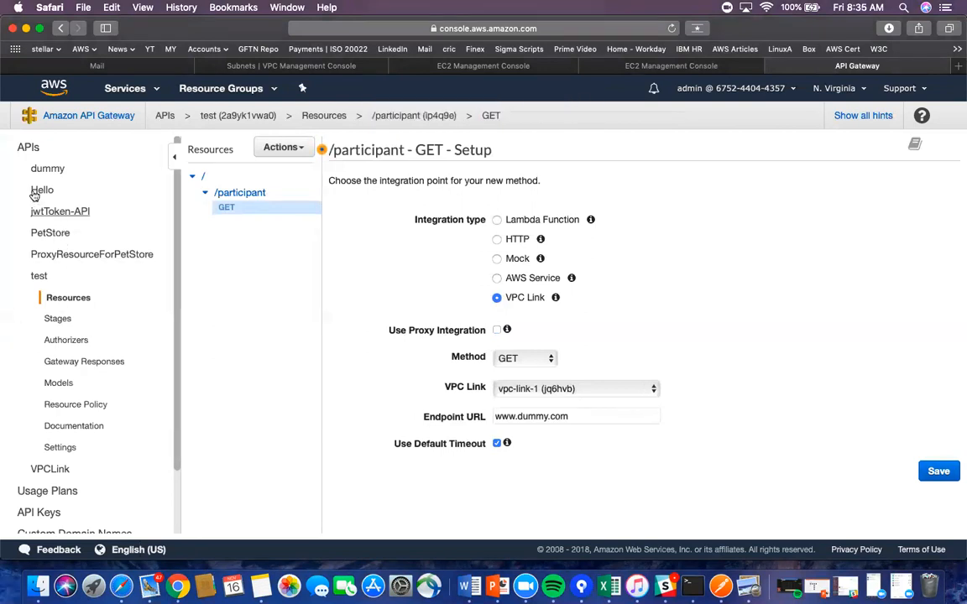
click(59, 470)
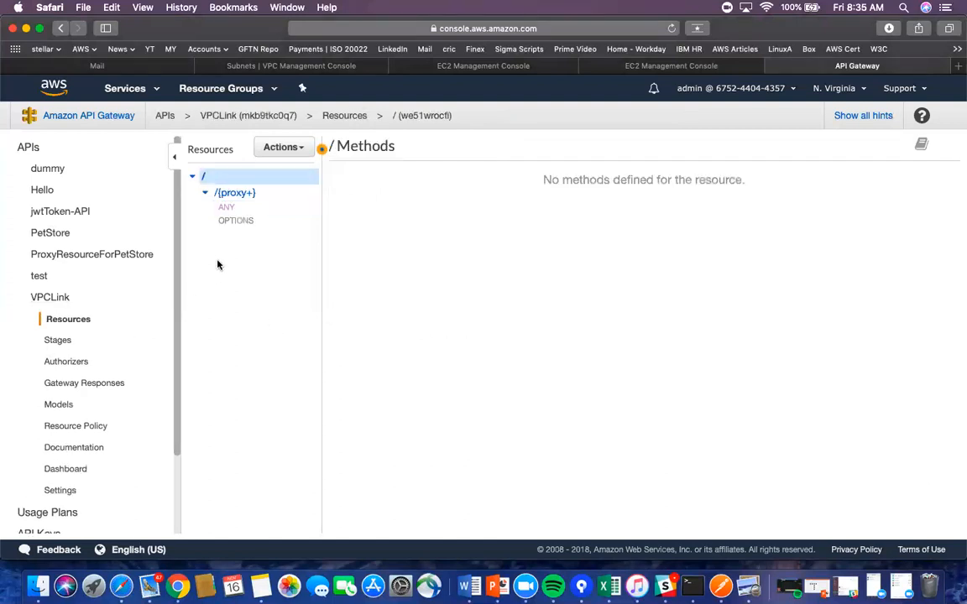
- Expand /{proxy+} in the VPCLink API and open its ANY method
click(236, 195)
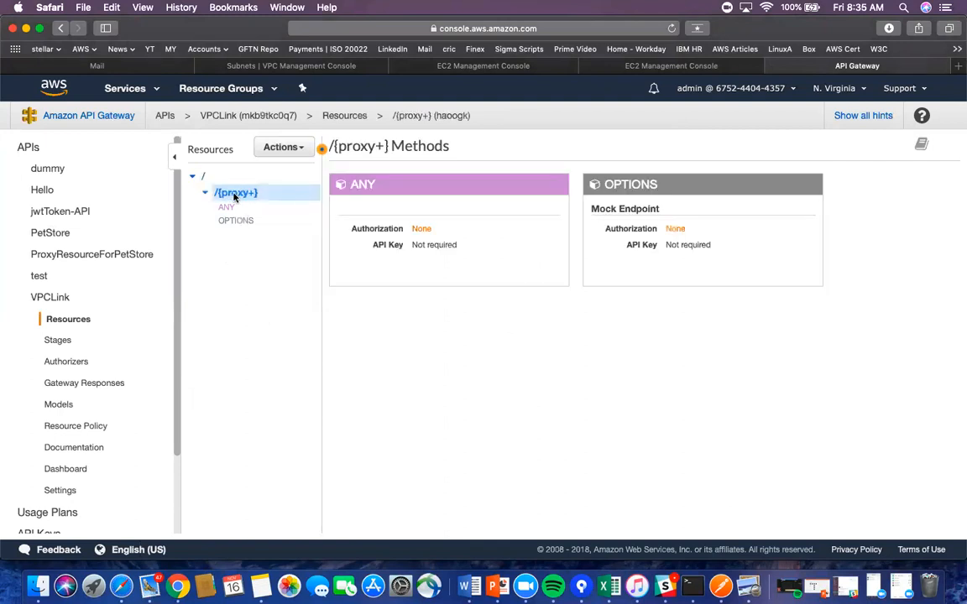
click(205, 193)
click(206, 195)
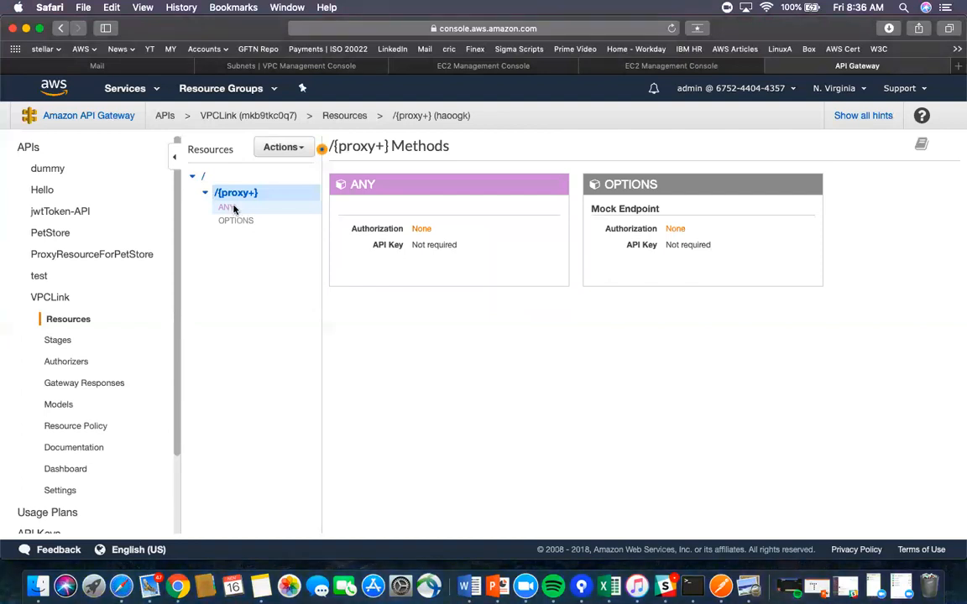
click(231, 208)
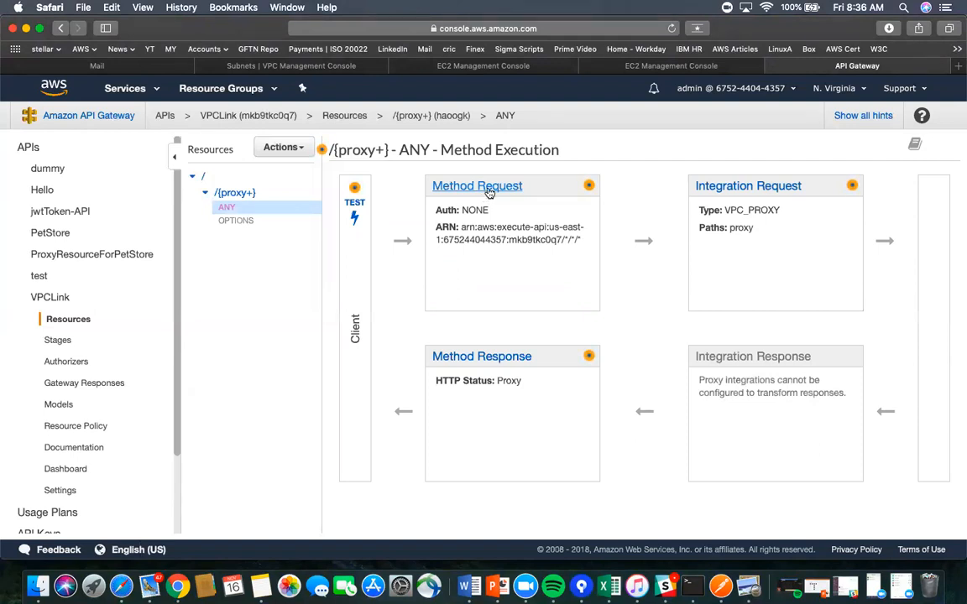
- Set up a GET test of the ANY method with path 'hello'
click(490, 193)
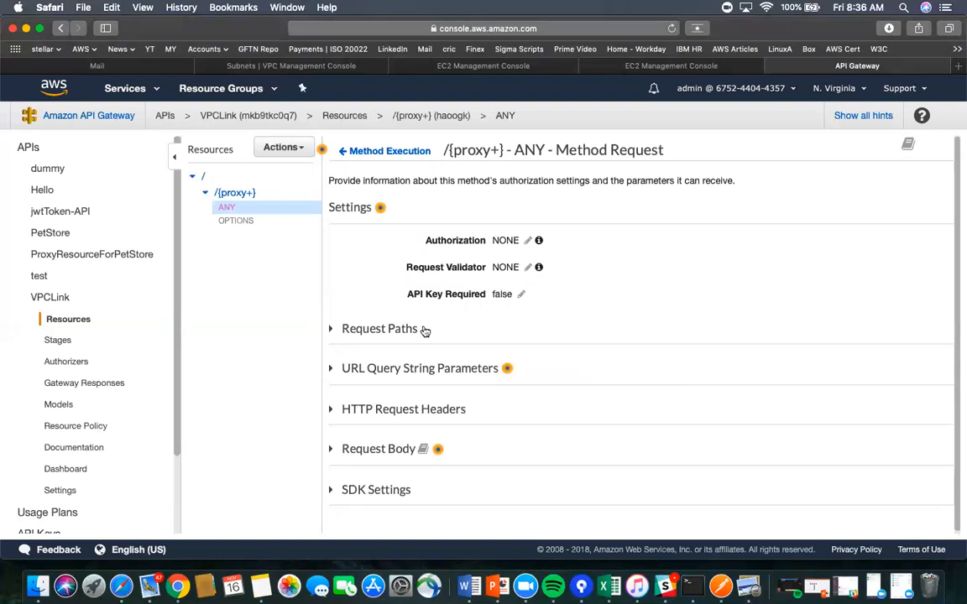
click(351, 152)
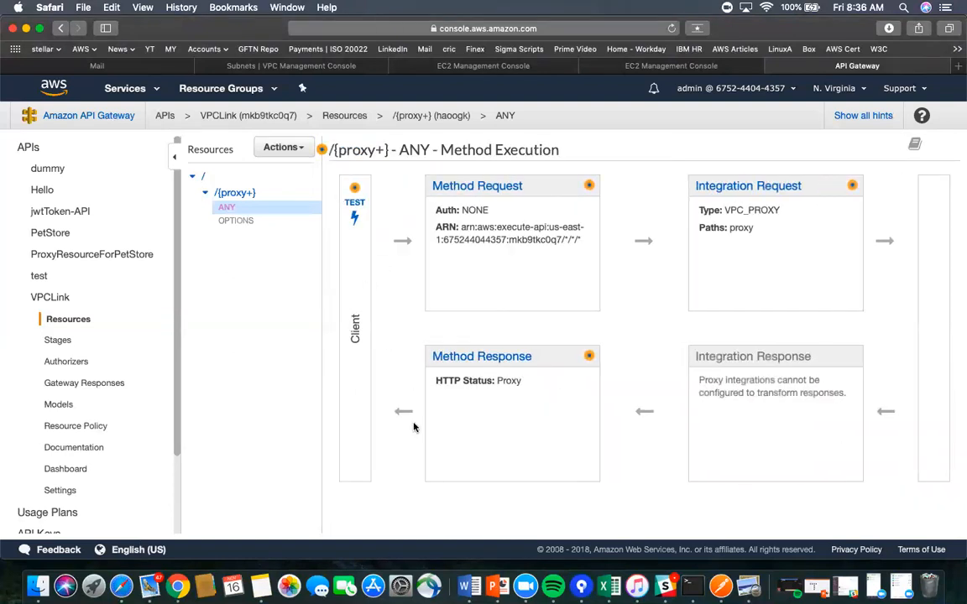
click(356, 218)
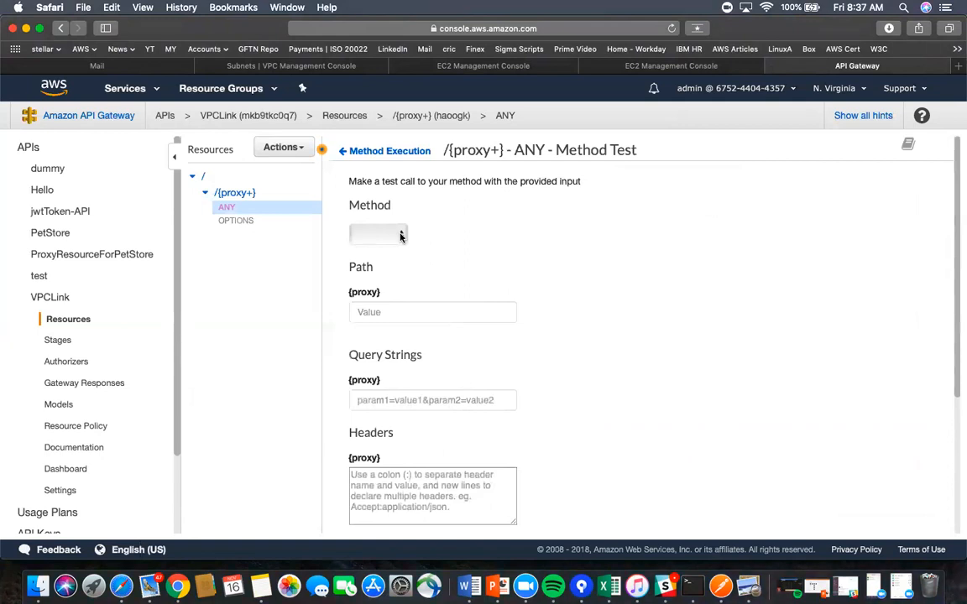
click(400, 236)
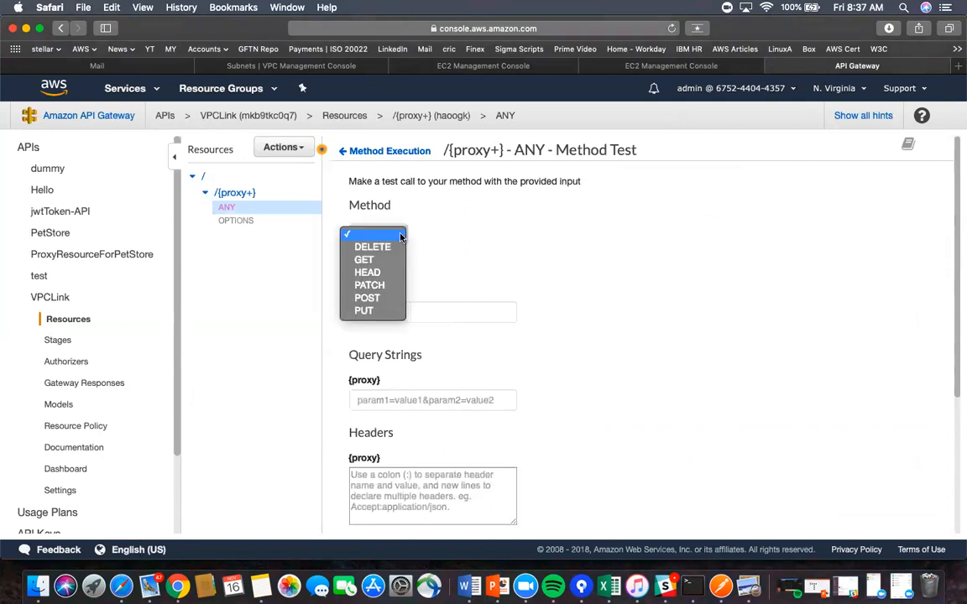
click(363, 257)
click(391, 314)
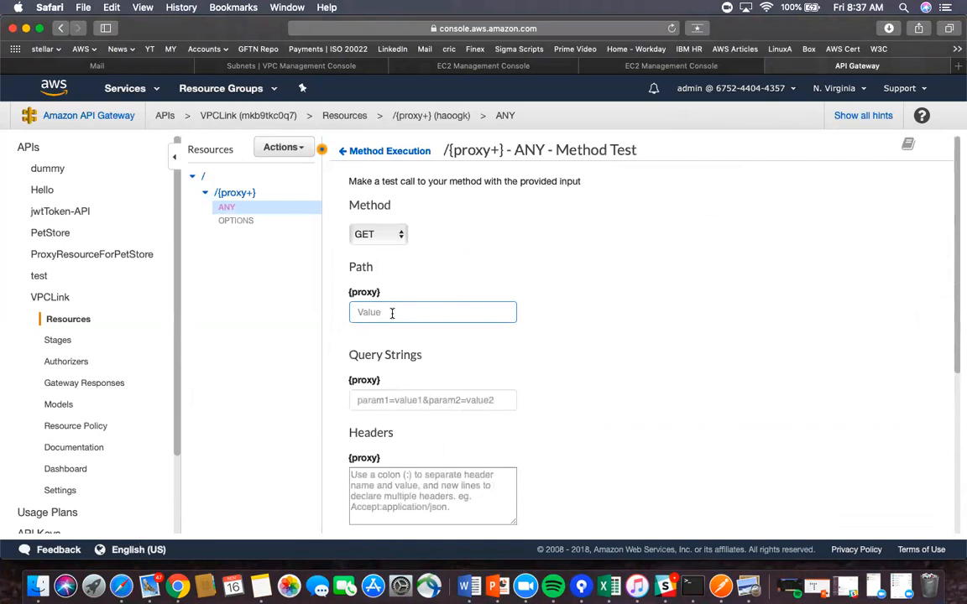
text(hello)
- Look up vpc-link-1's ID on the VPC Links page for the vpcLinkId variable
scroll(642, 416, down, 3)
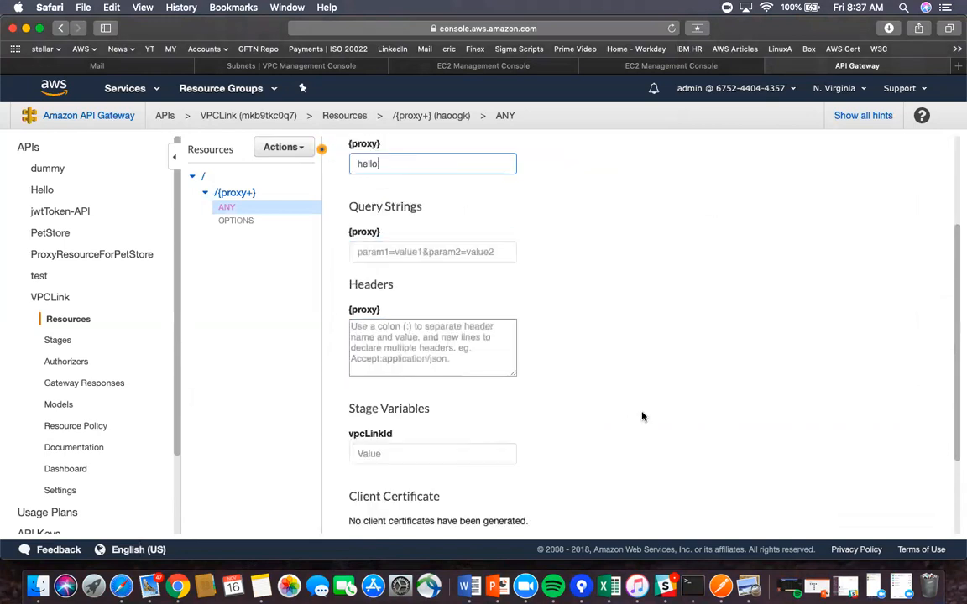
click(415, 432)
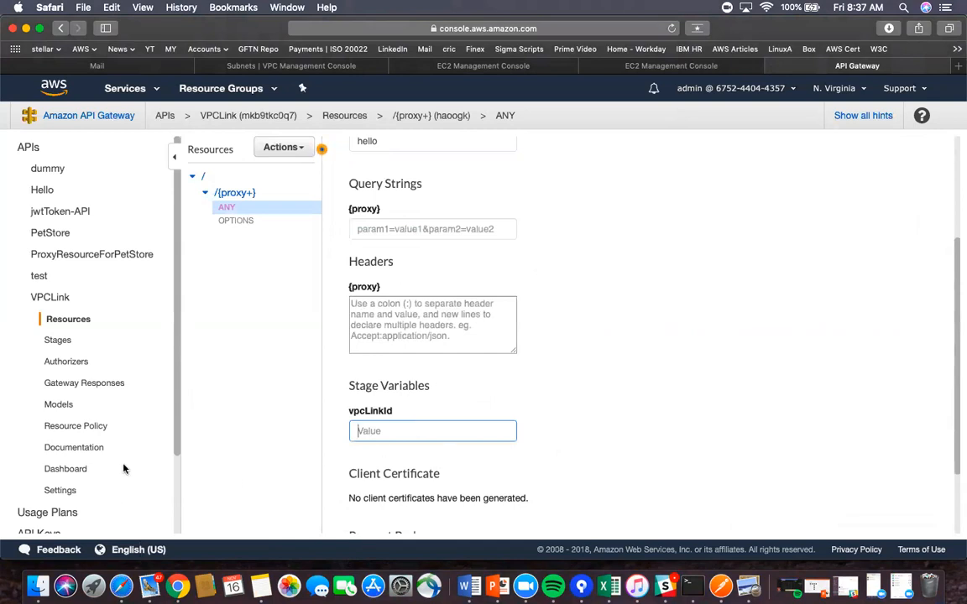
scroll(113, 502, down, 4)
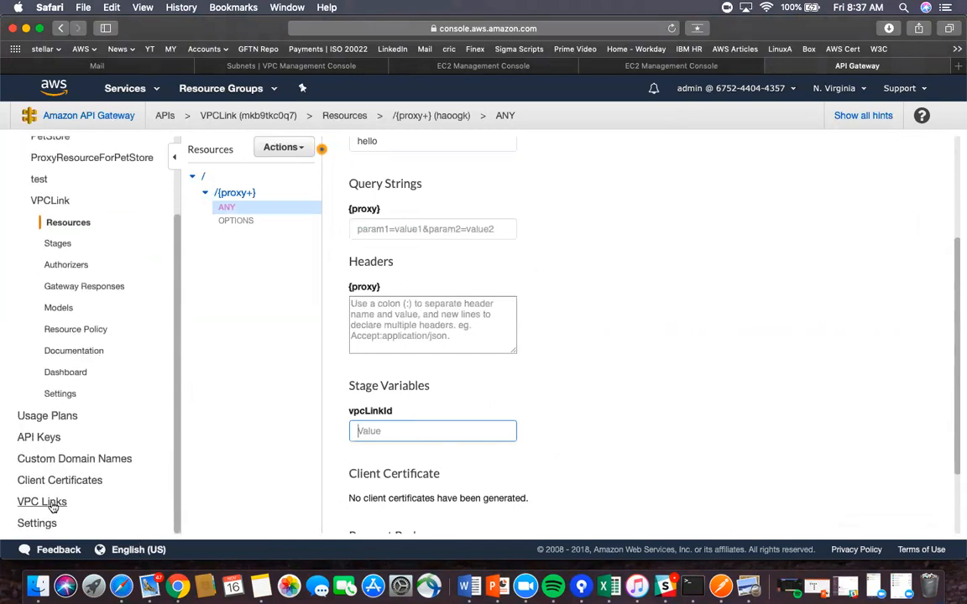
click(46, 502)
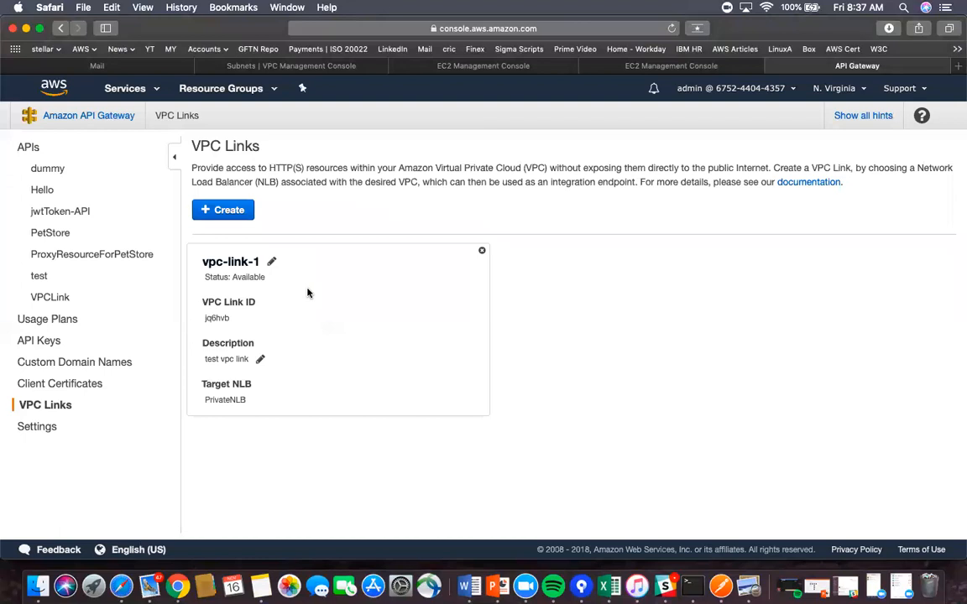
- Copy the VPC link ID jq6hvb and reopen the ANY method's test form
double_click(215, 317)
key(super+c)
click(39, 299)
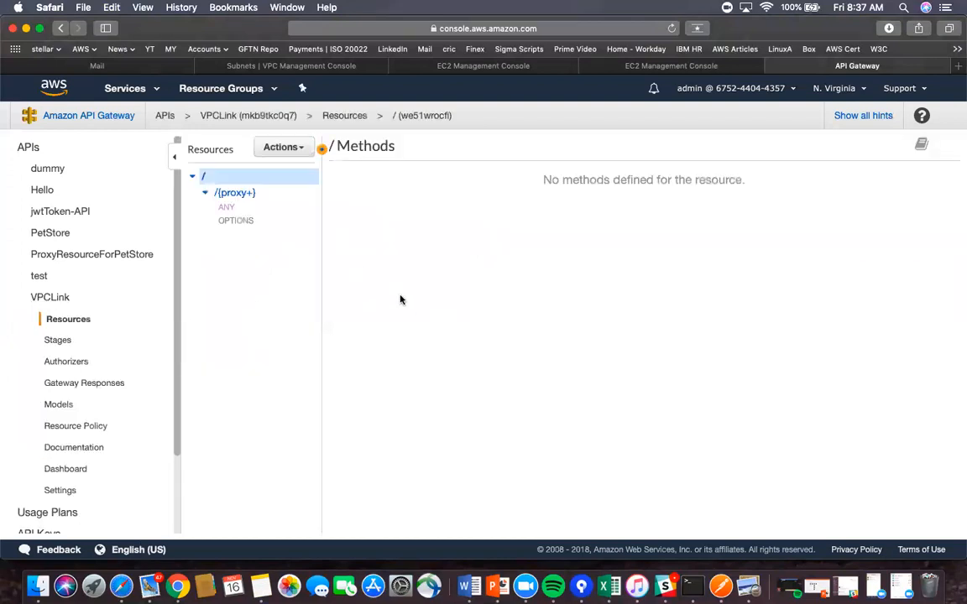
click(234, 210)
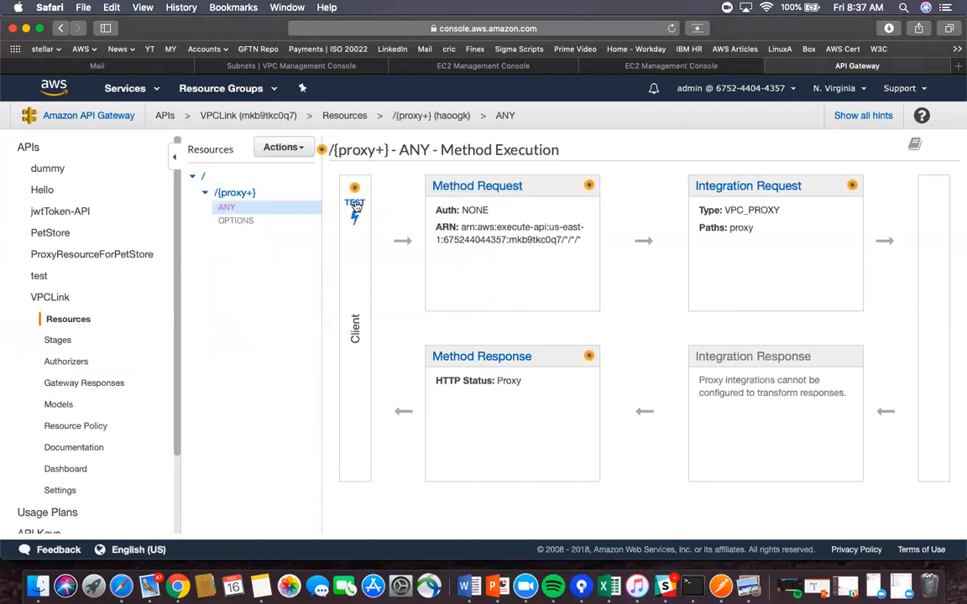
click(354, 199)
- Test GET /hello with vpcLinkId jq6hvb, getting status 200 and 'Hello world :)'
click(386, 312)
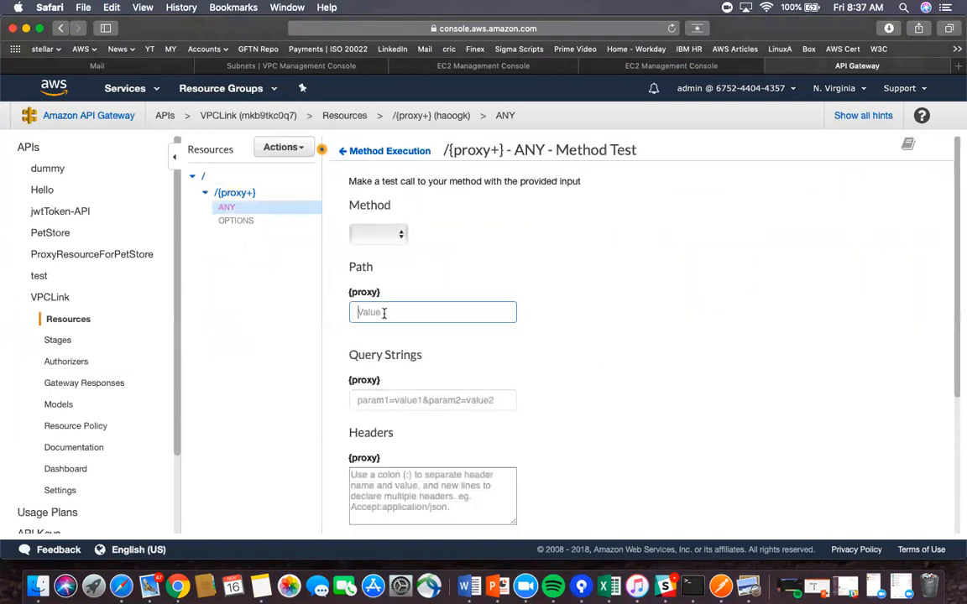
click(379, 235)
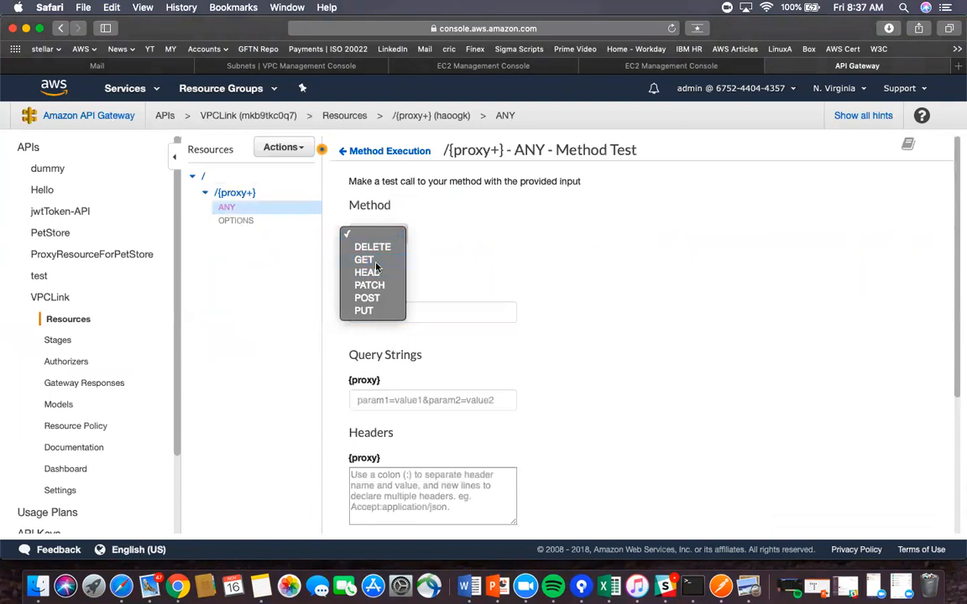
click(374, 262)
click(384, 311)
text(hello)
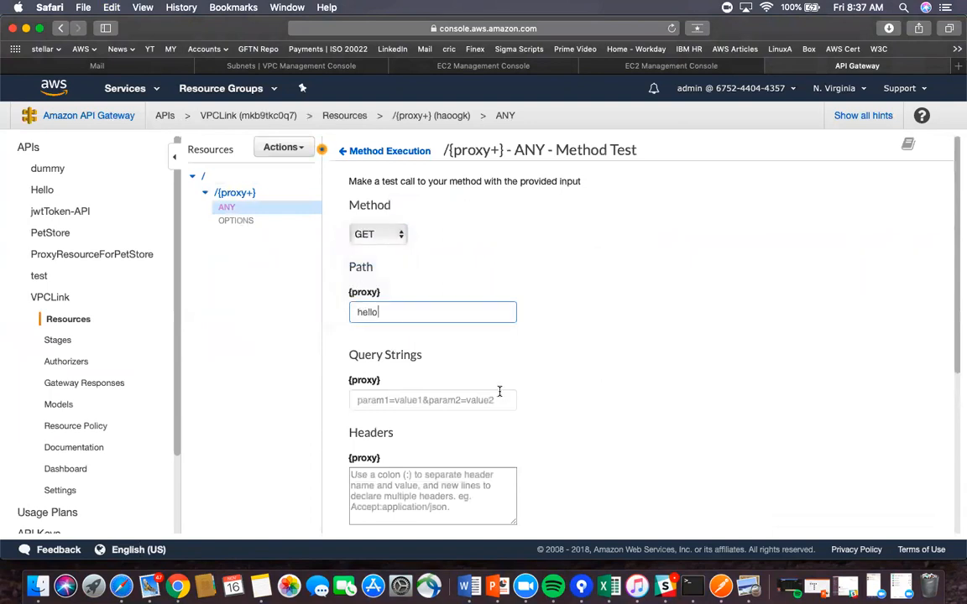
scroll(499, 392, down, 4)
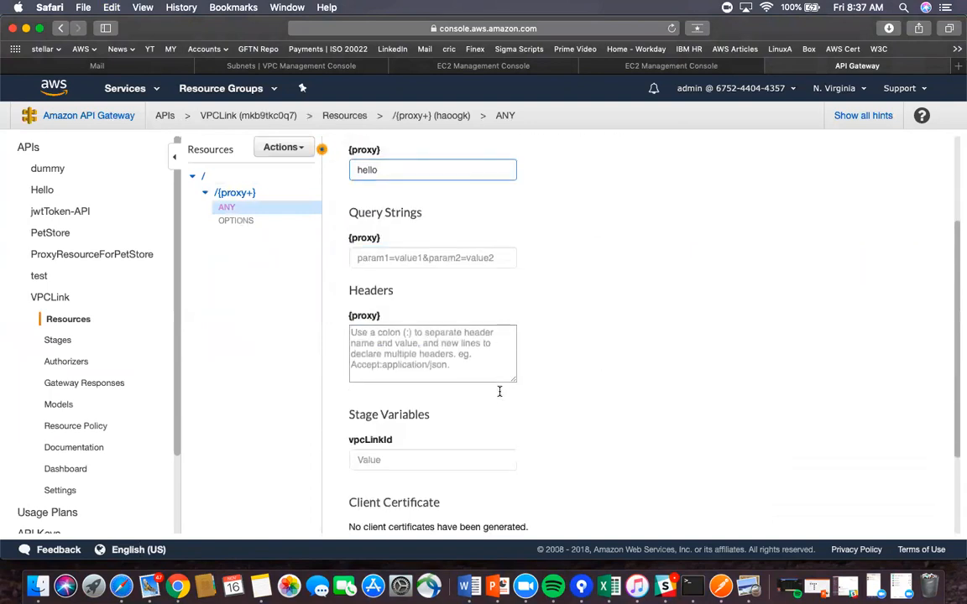
click(417, 450)
key(super+v)
scroll(417, 451, down, 3)
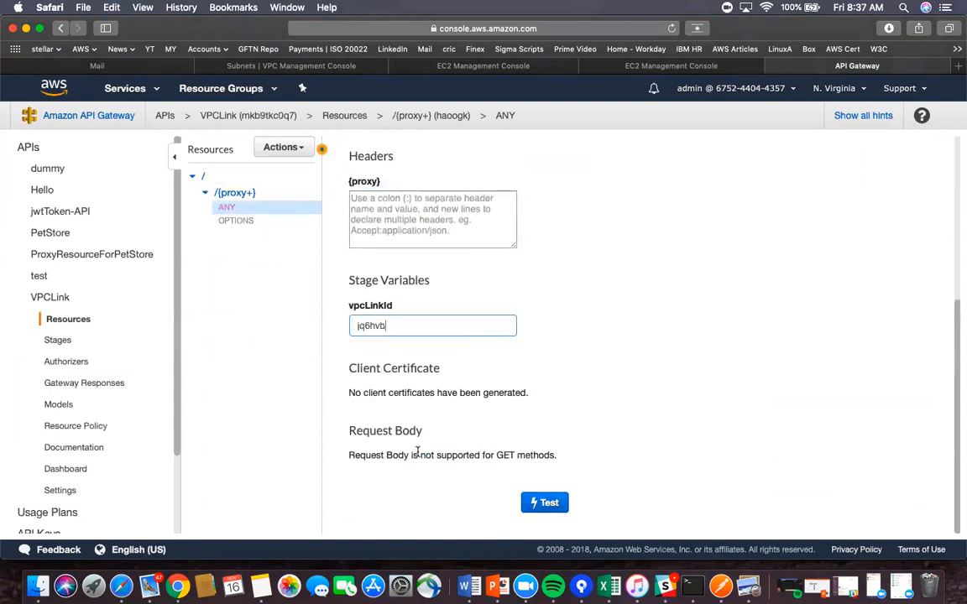
click(551, 504)
scroll(783, 170, up, 5)
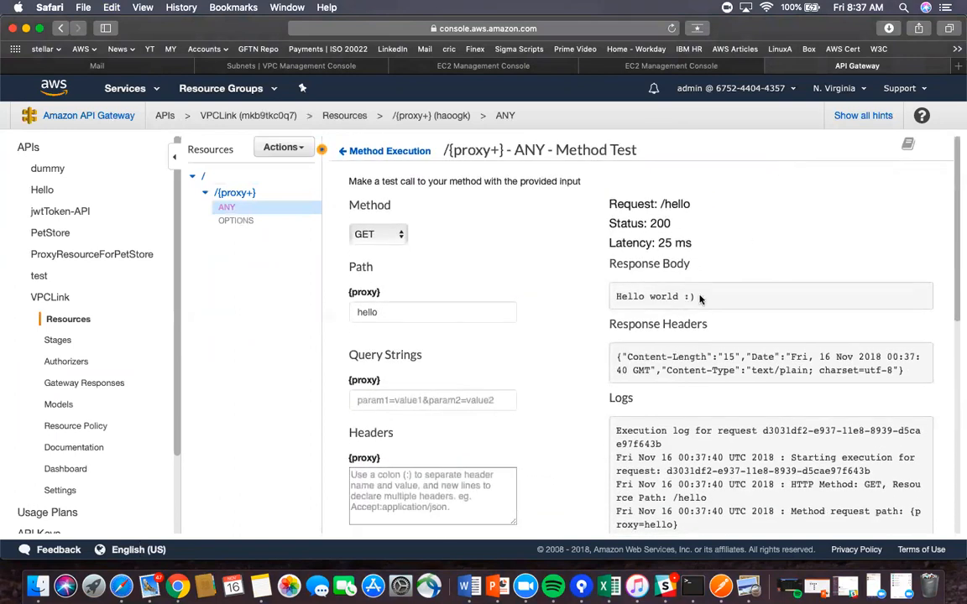
drag(695, 296, 607, 299)
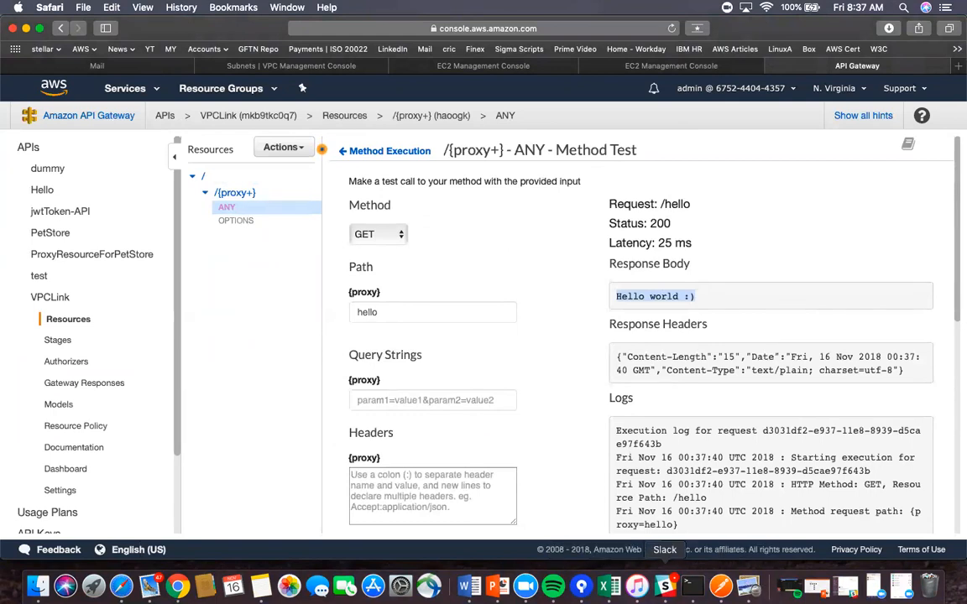
click(497, 585)
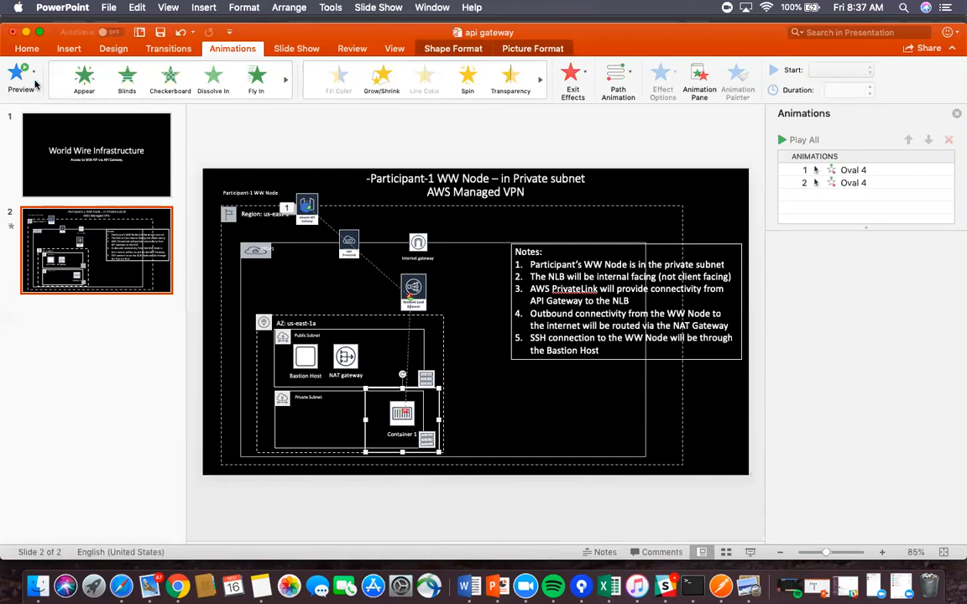
click(26, 32)
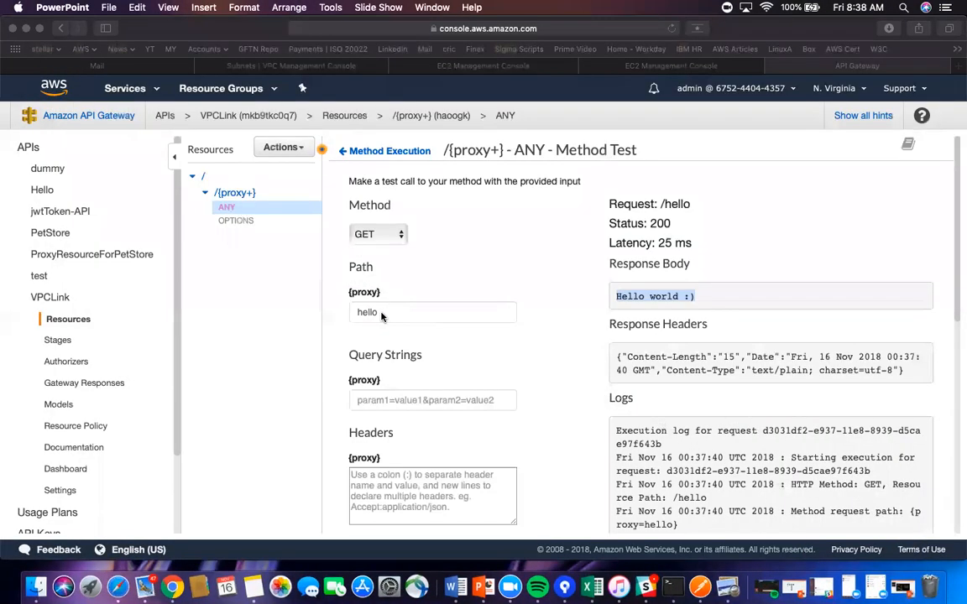
click(381, 315)
- Change the test path to 'goodbye' and rerun, getting status 200 and 'Goodbye World:)'
drag(377, 312, 335, 310)
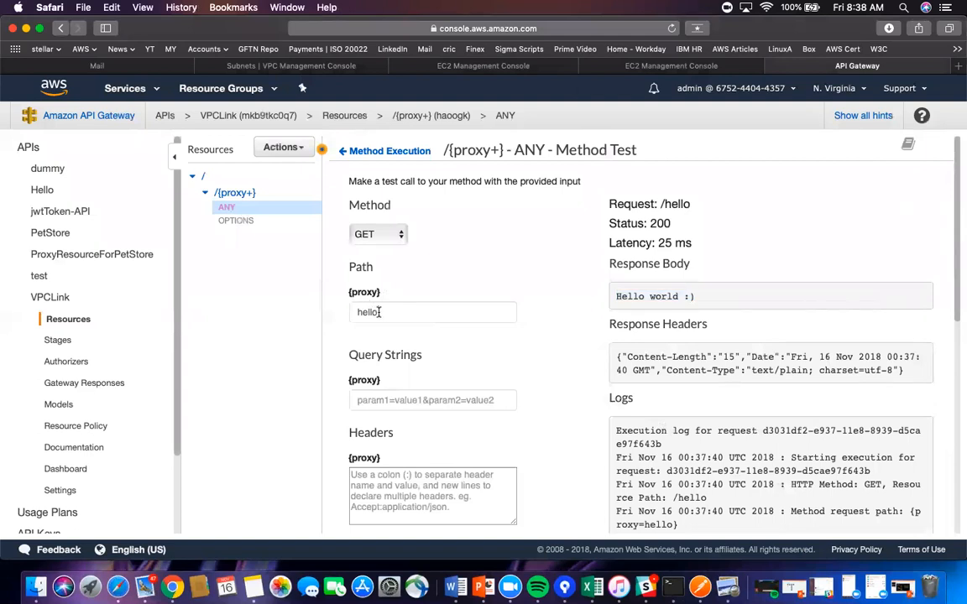
text(goodbye)
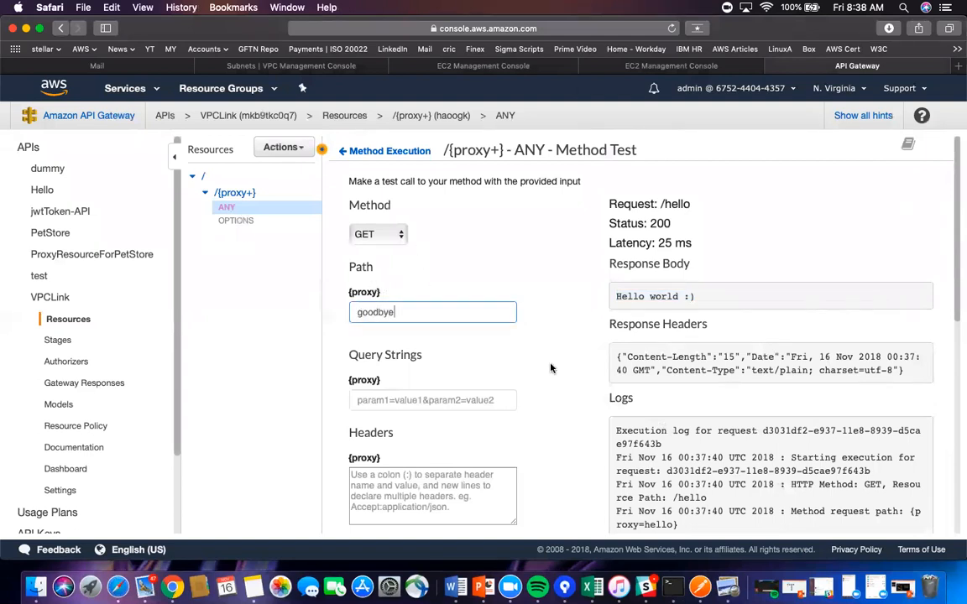
scroll(551, 367, down, 5)
scroll(550, 368, down, 5)
click(545, 335)
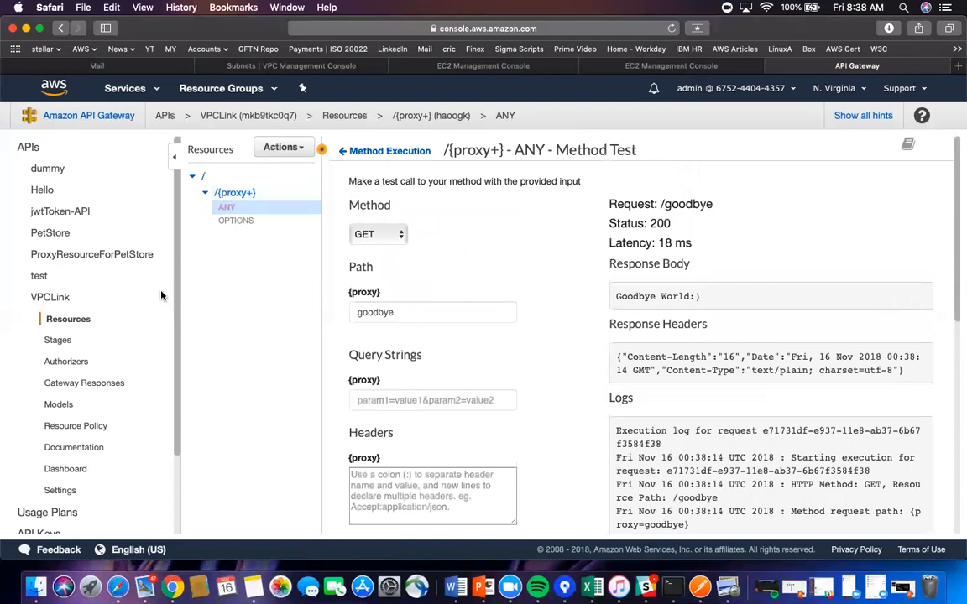
mouse_move(173, 339)
mouse_down()
mouse_move(185, 409)
mouse_move(187, 333)
mouse_up()
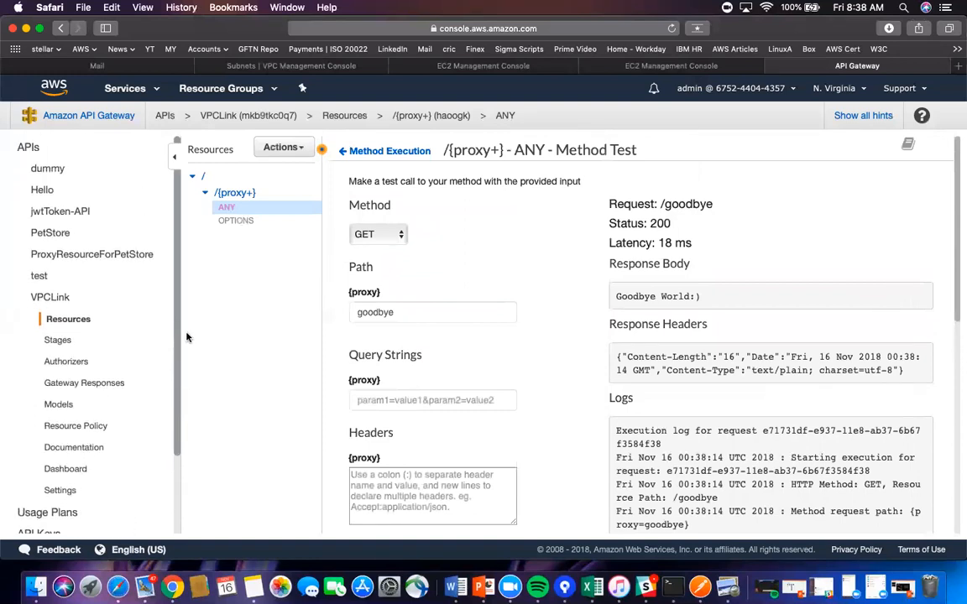
- Open the dummy API's resources and select the GET method under /dummy
click(43, 167)
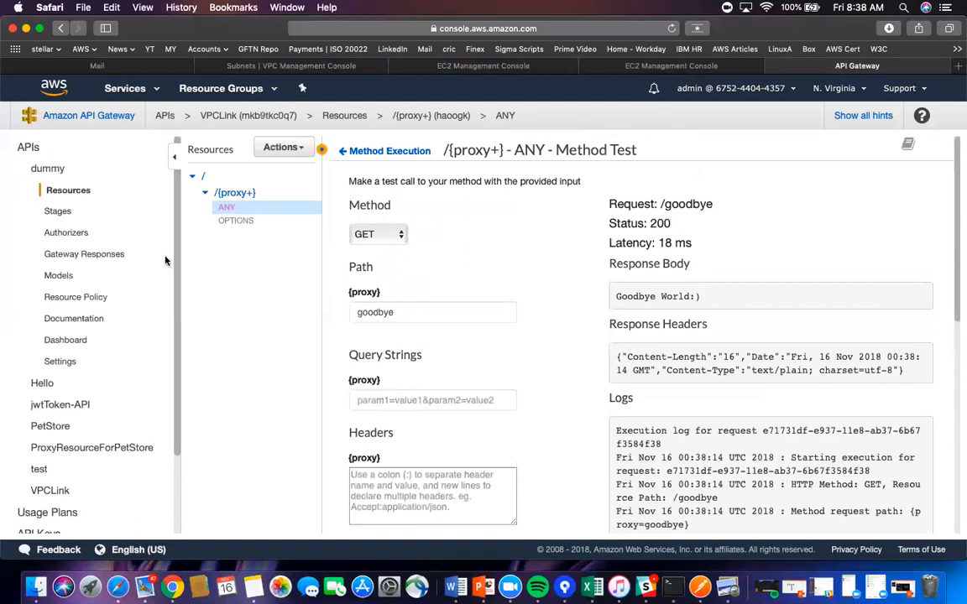
click(72, 192)
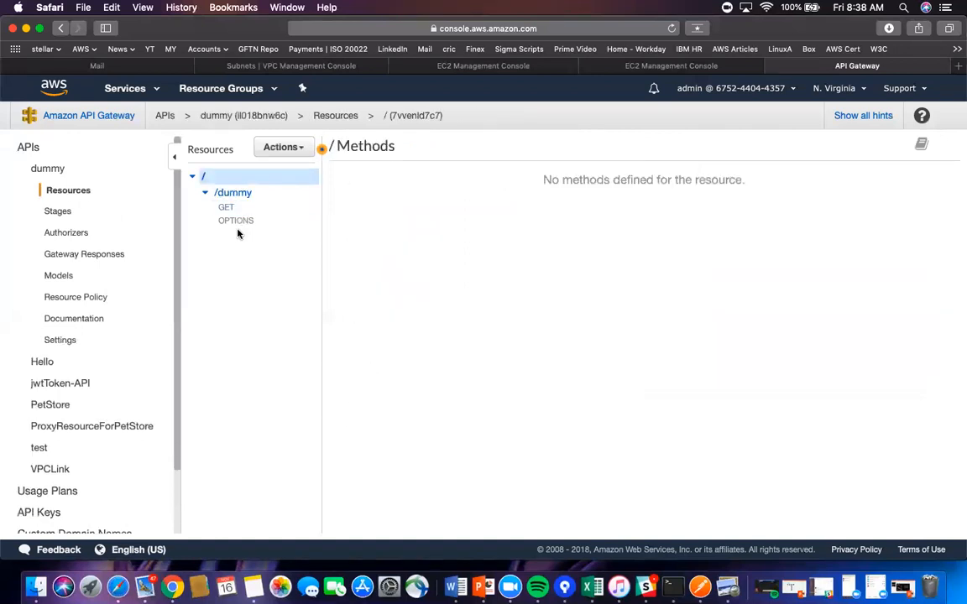
click(235, 193)
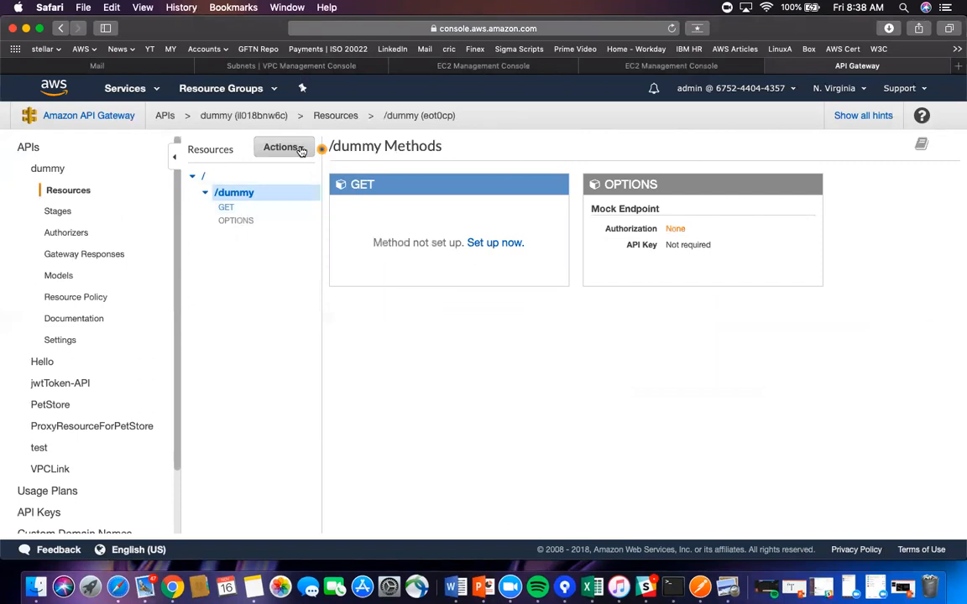
click(227, 208)
- Delete the GET method from /dummy, backing out of an accidental resource deletion first
click(302, 148)
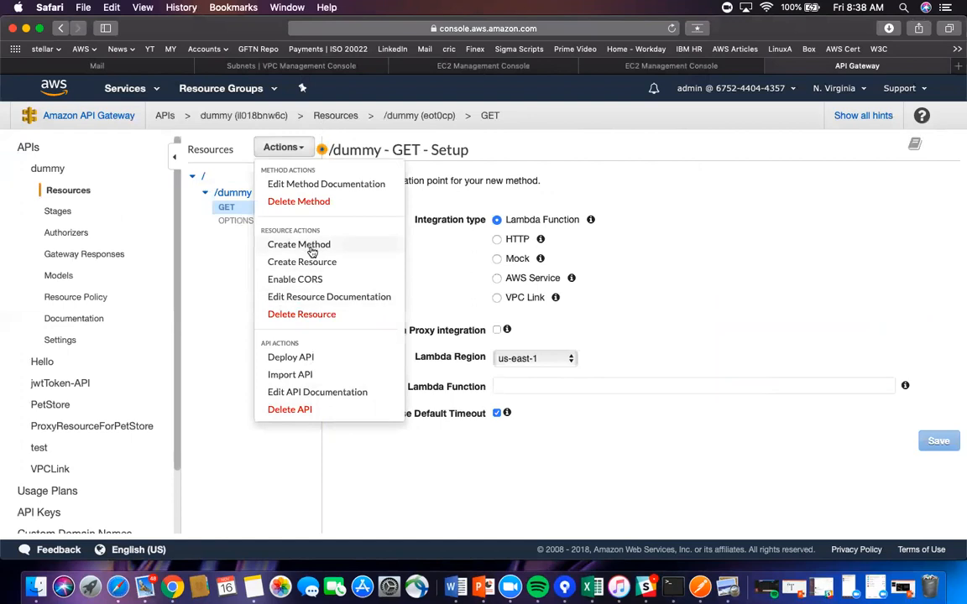
click(311, 317)
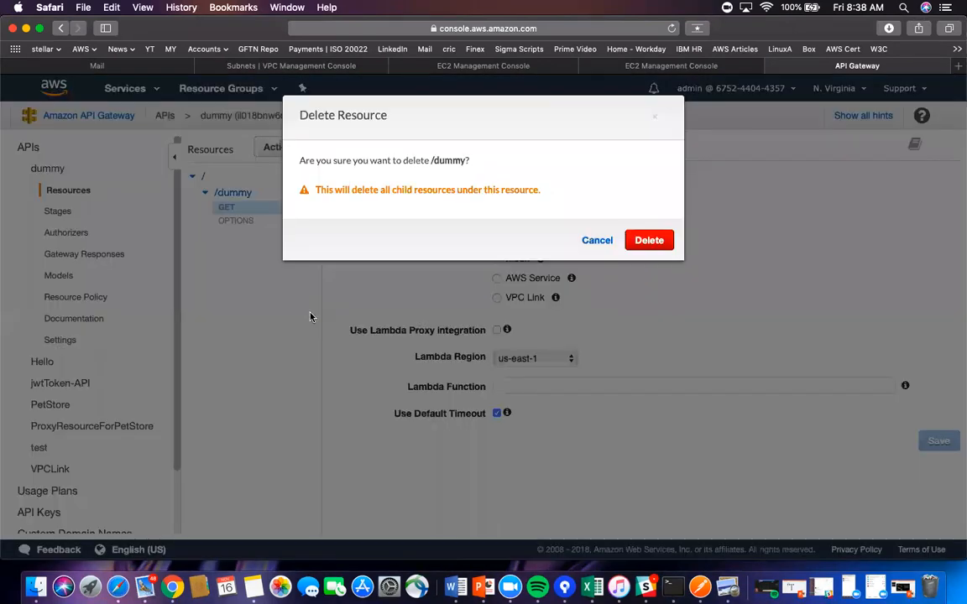
click(597, 241)
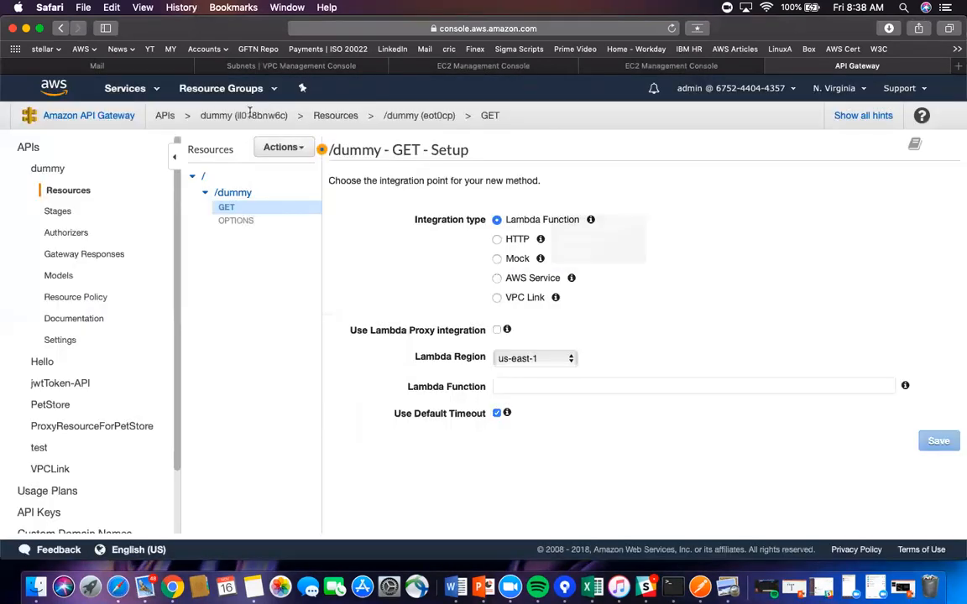
click(304, 149)
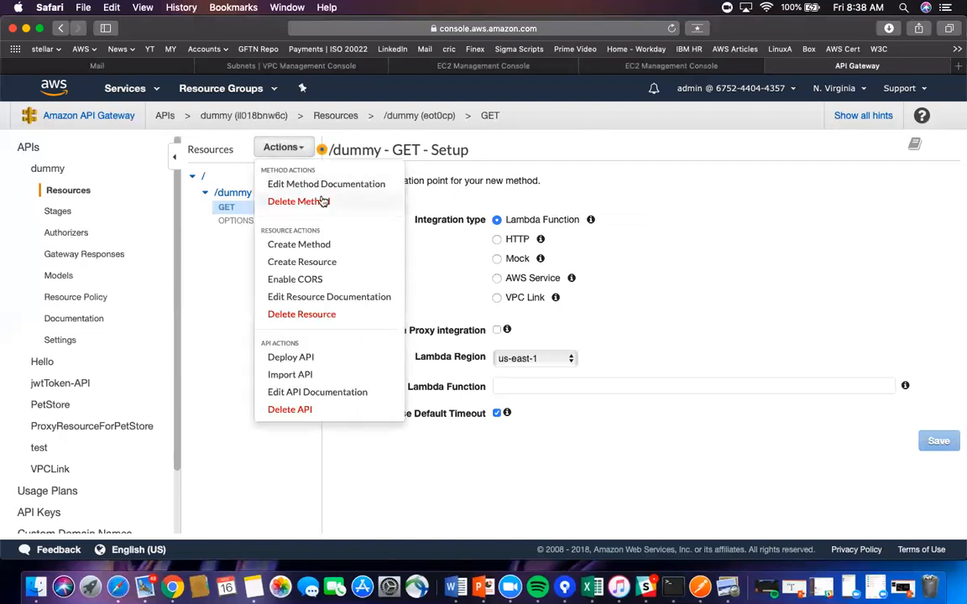
click(295, 201)
click(653, 219)
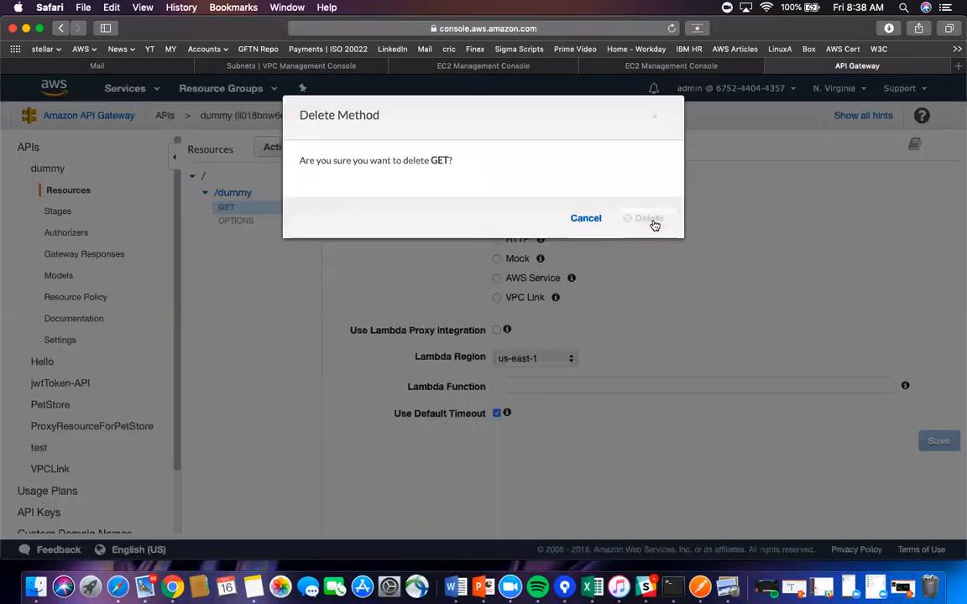
- Delete the /dummy resource itself from the dummy API
click(233, 194)
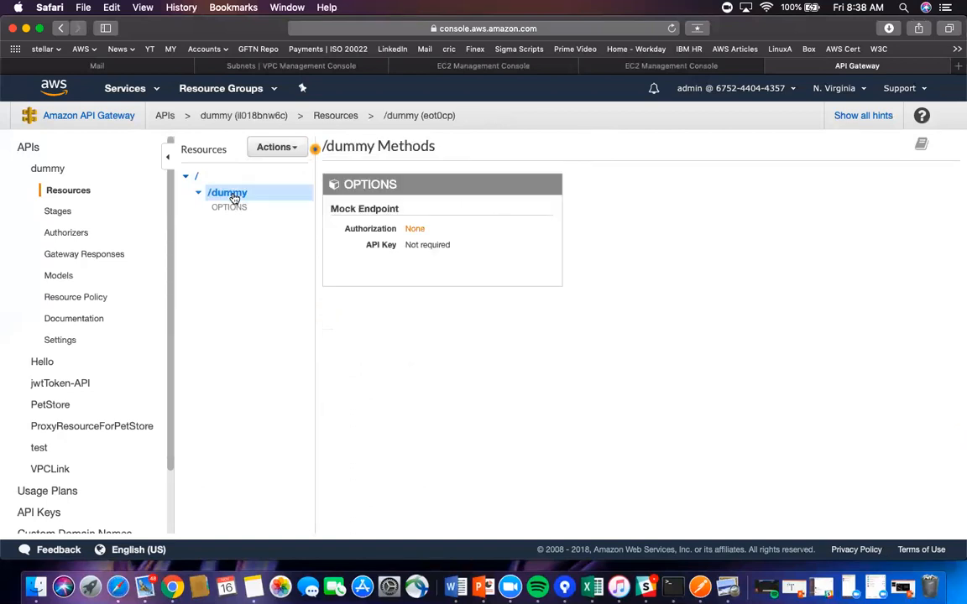
click(293, 147)
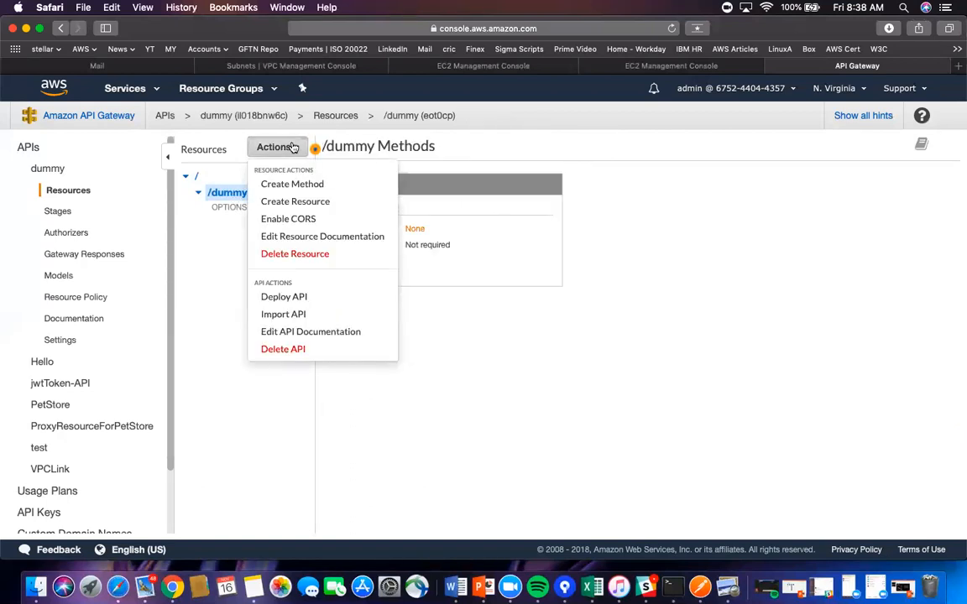
click(294, 254)
click(649, 241)
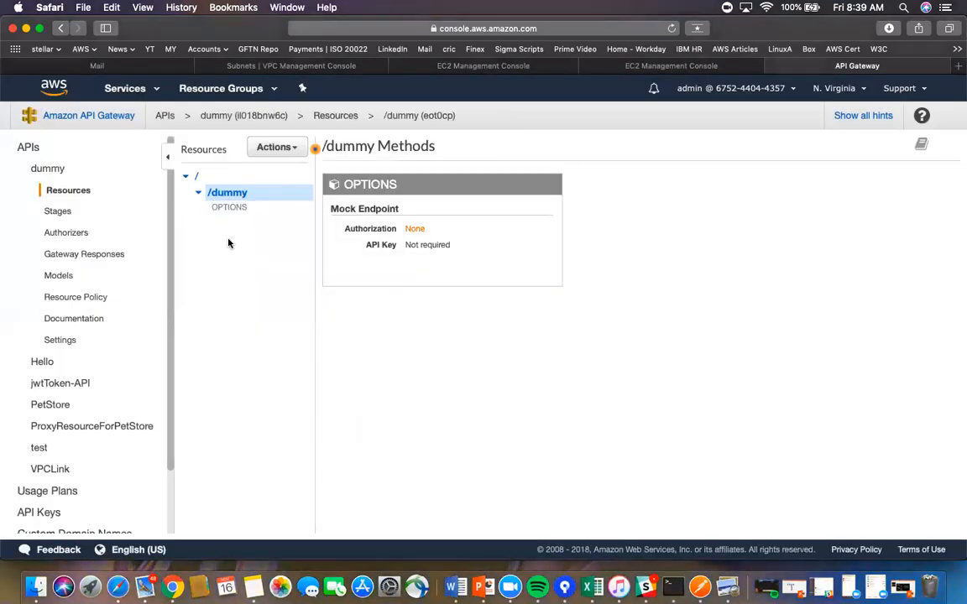
click(293, 149)
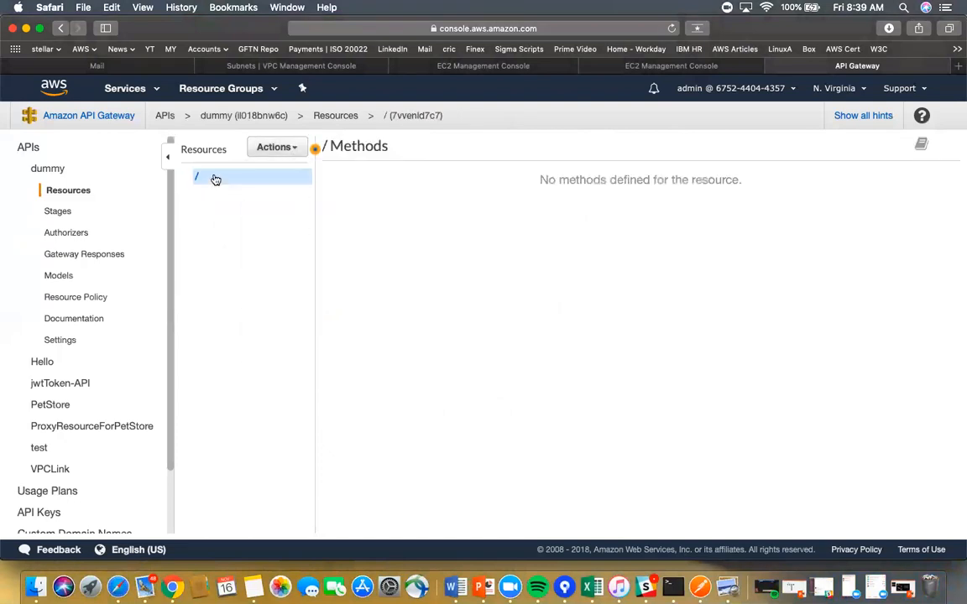
- Start a new child resource under the root named 'tes', marked as a proxy resource
click(292, 148)
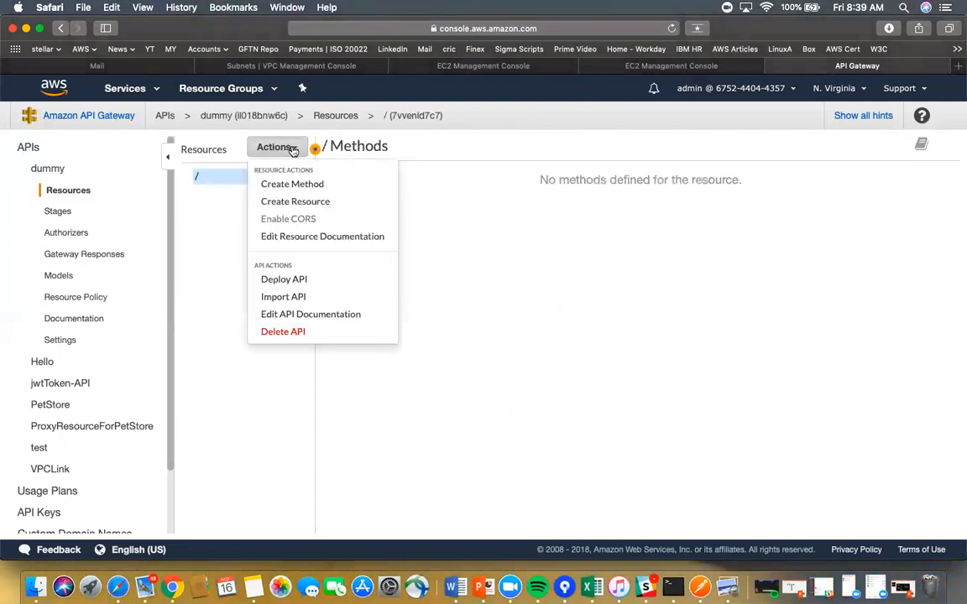
click(301, 203)
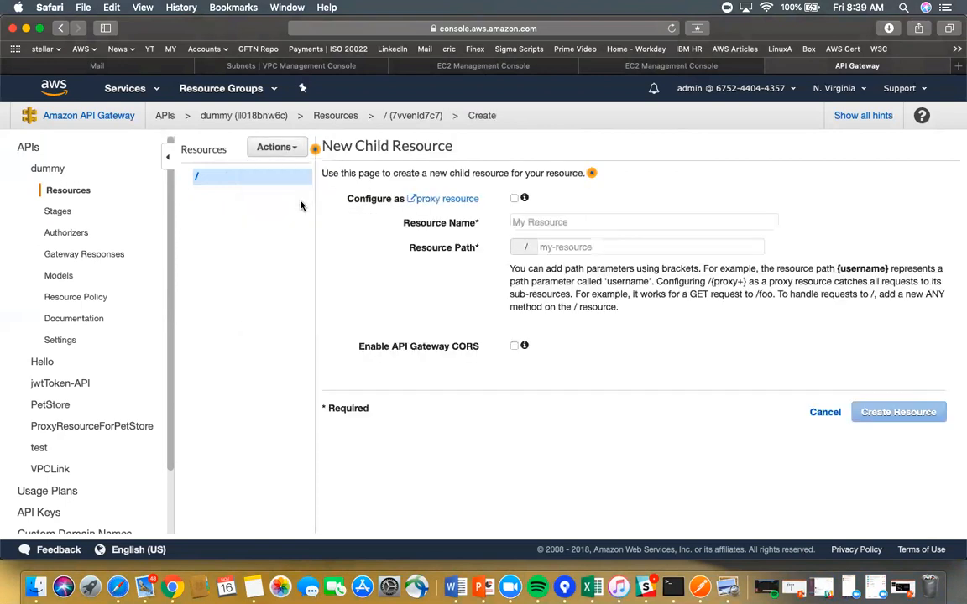
click(538, 223)
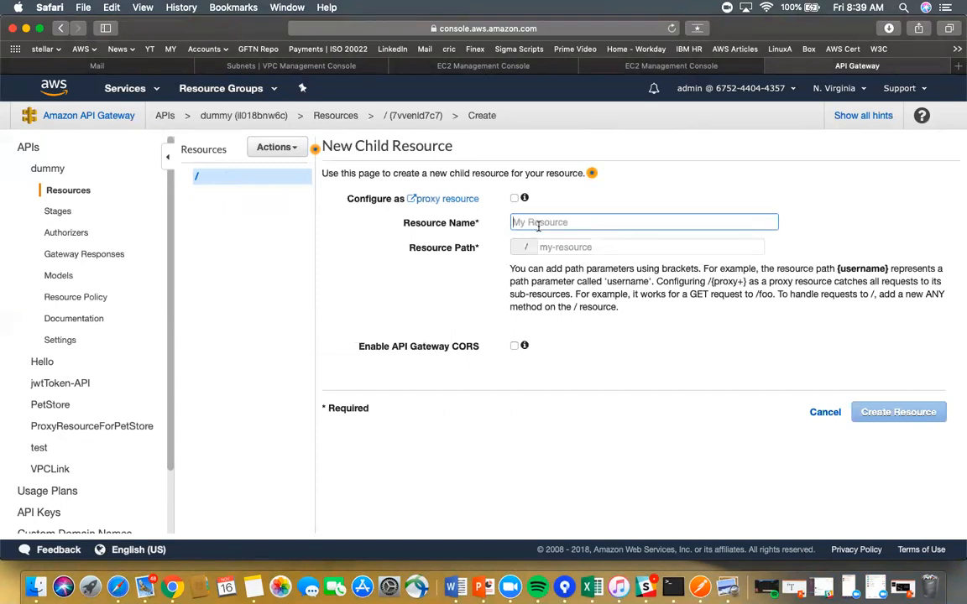
text(test)
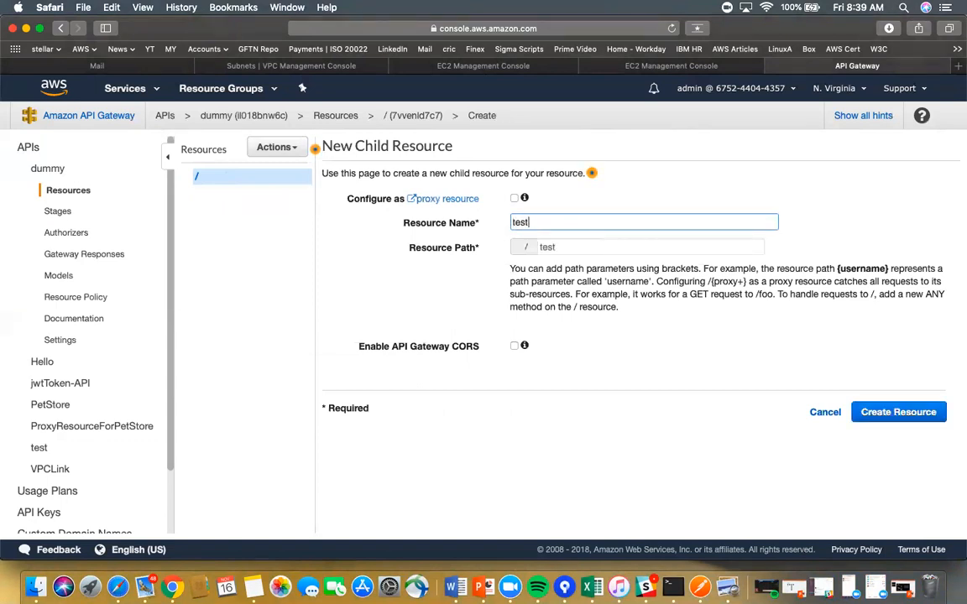
click(513, 199)
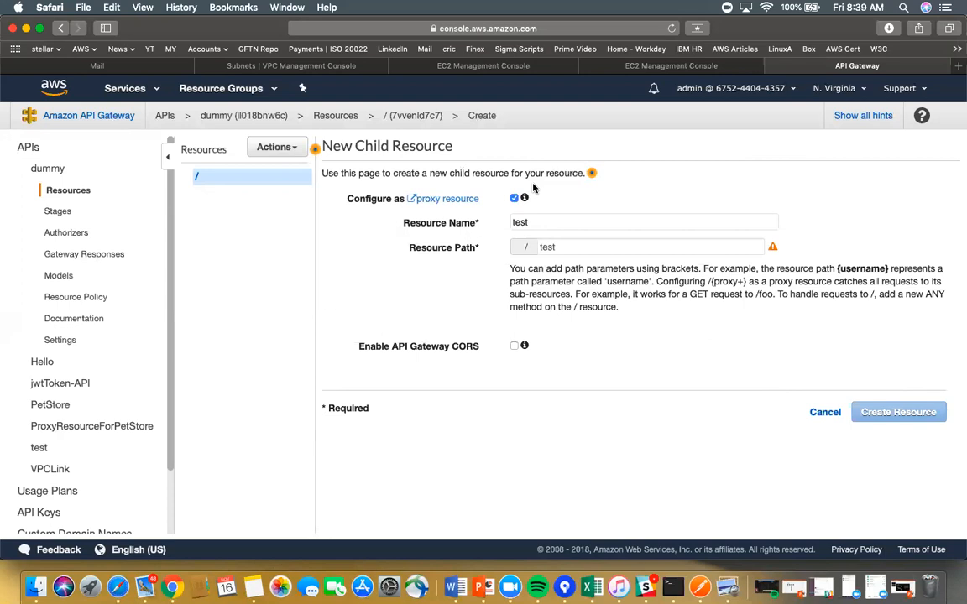
- Replace the name with 'pro', re-toggle the proxy option, then cancel the new resource
drag(537, 222, 490, 223)
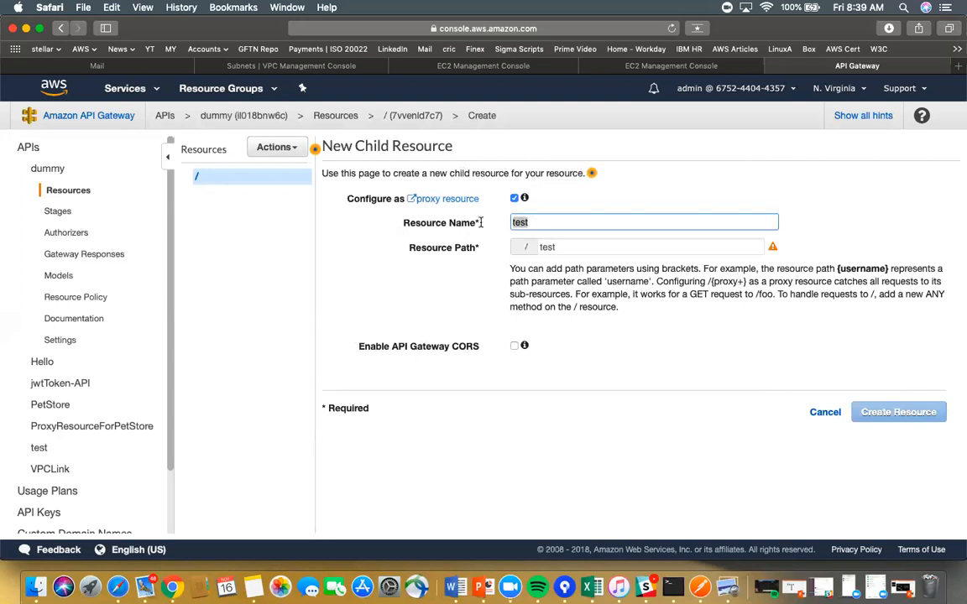
key(BackSpace)
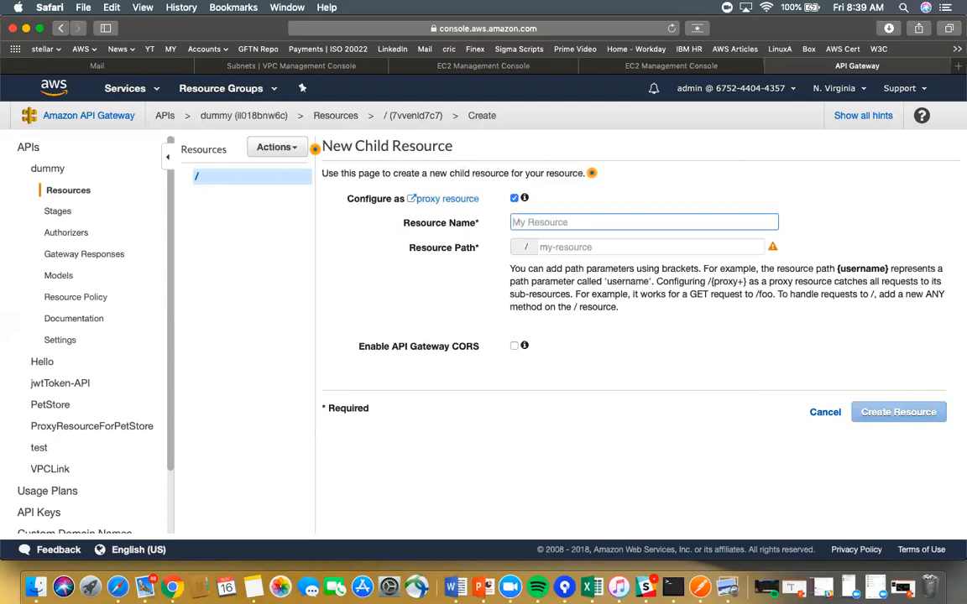
click(514, 199)
click(515, 199)
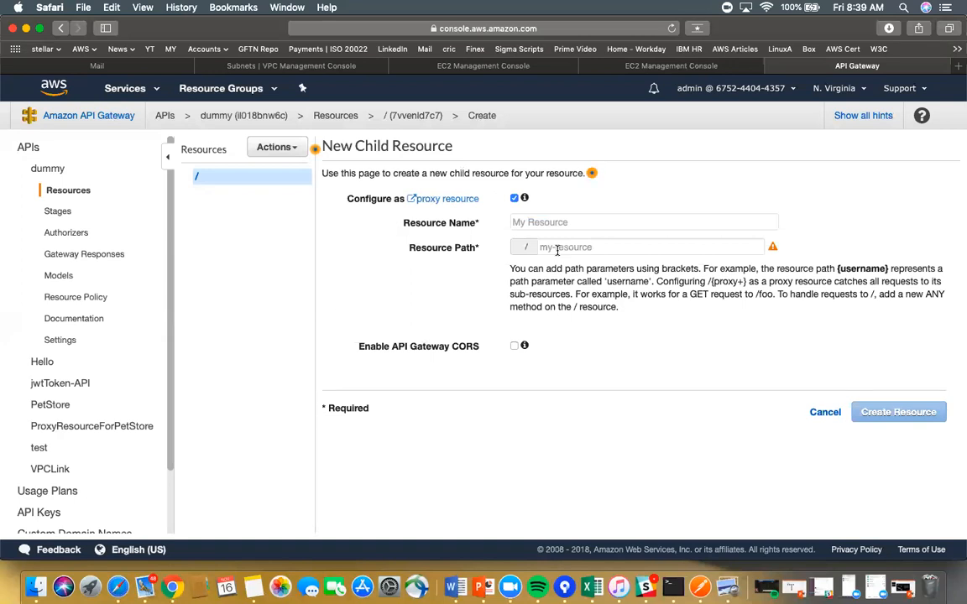
click(546, 221)
text(proxy)
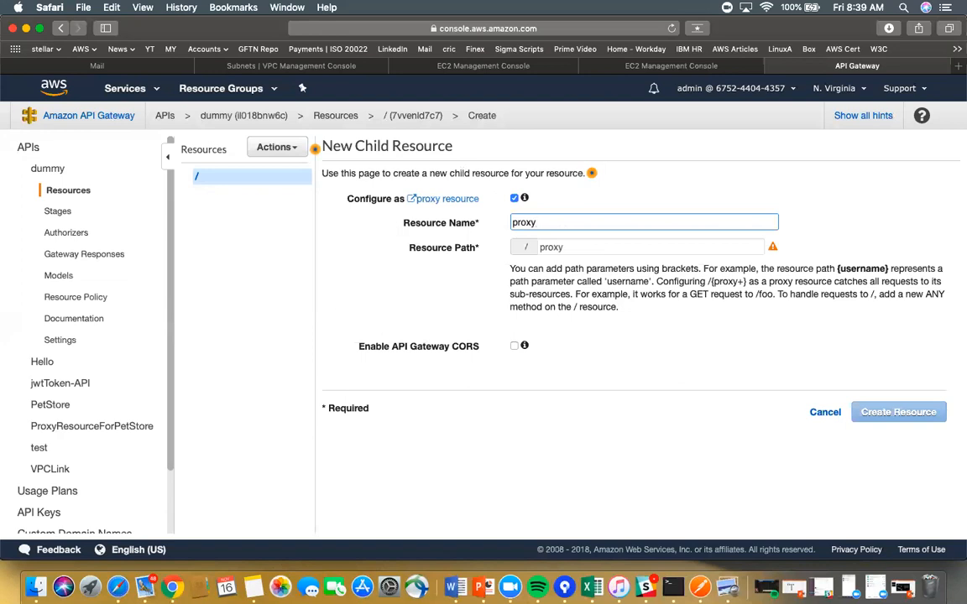
key(Tab)
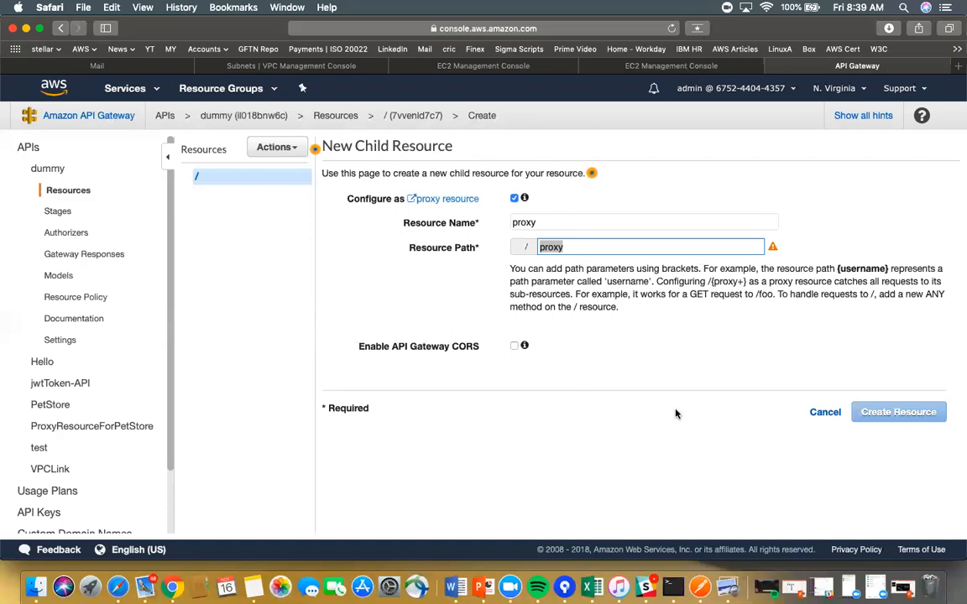
click(825, 412)
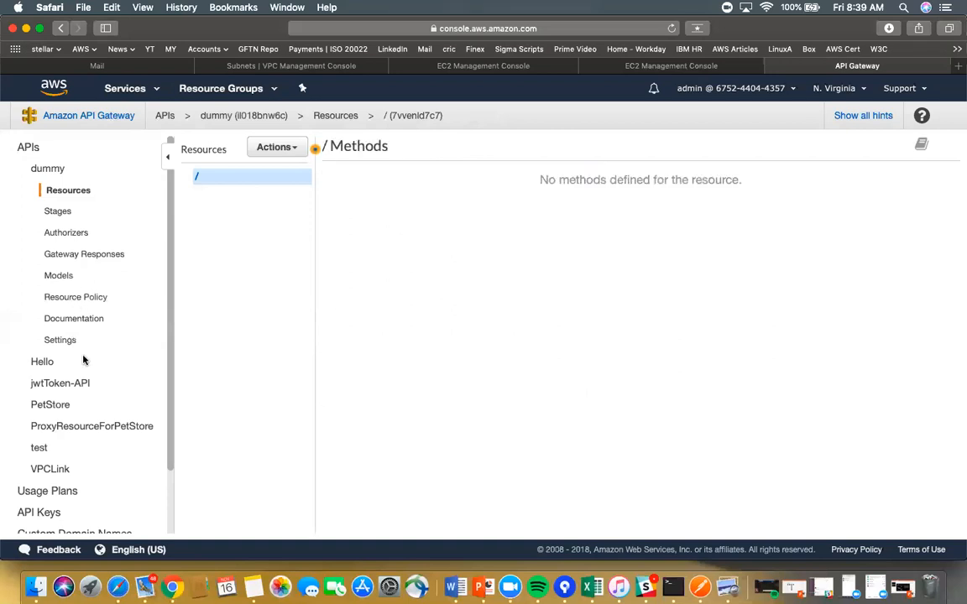
scroll(82, 360, down, 2)
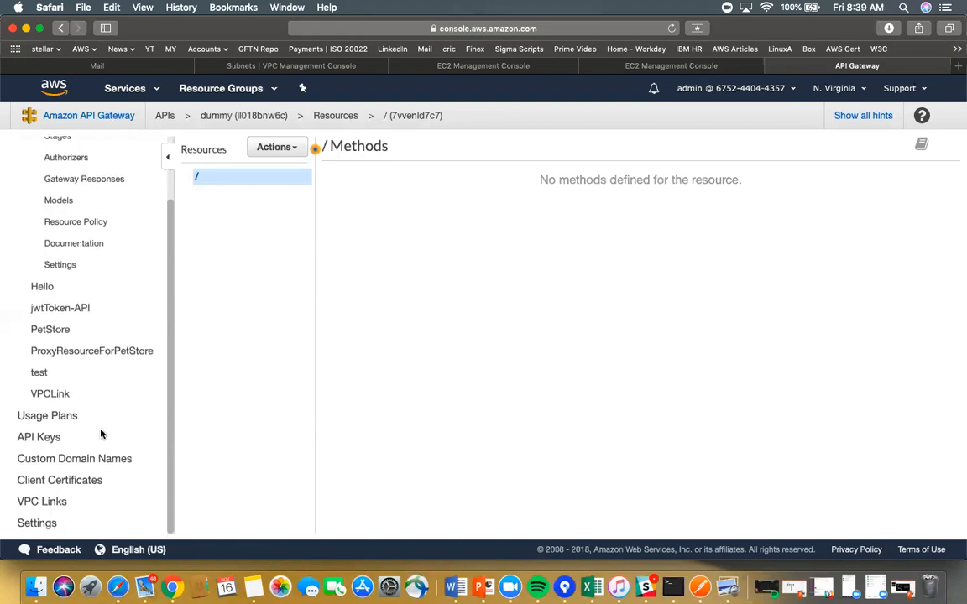
- Inspect the ANY method on the VPCLink API's /{proxy+} resource, then return to its root
scroll(99, 442, up, 1)
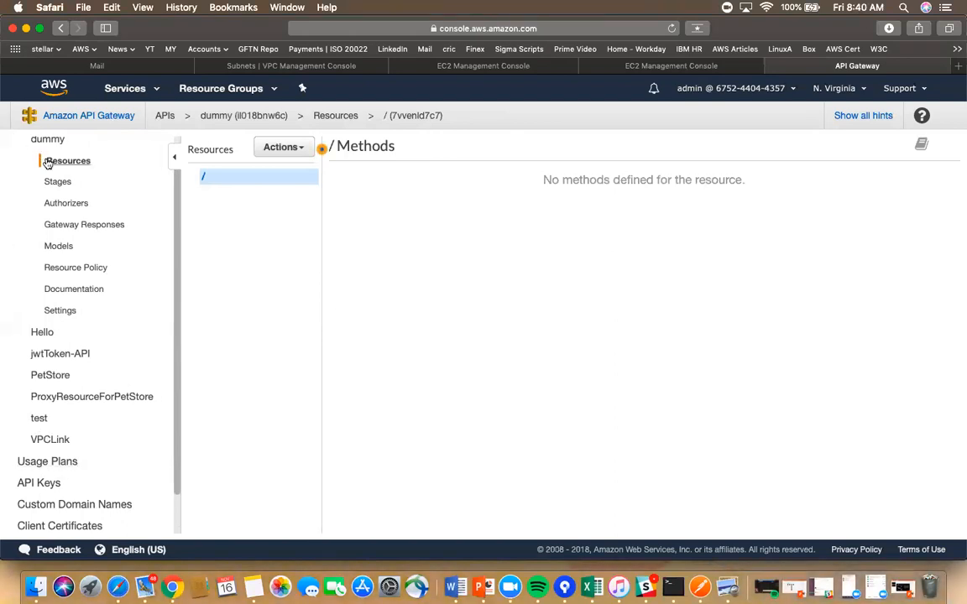
scroll(45, 165, up, 1)
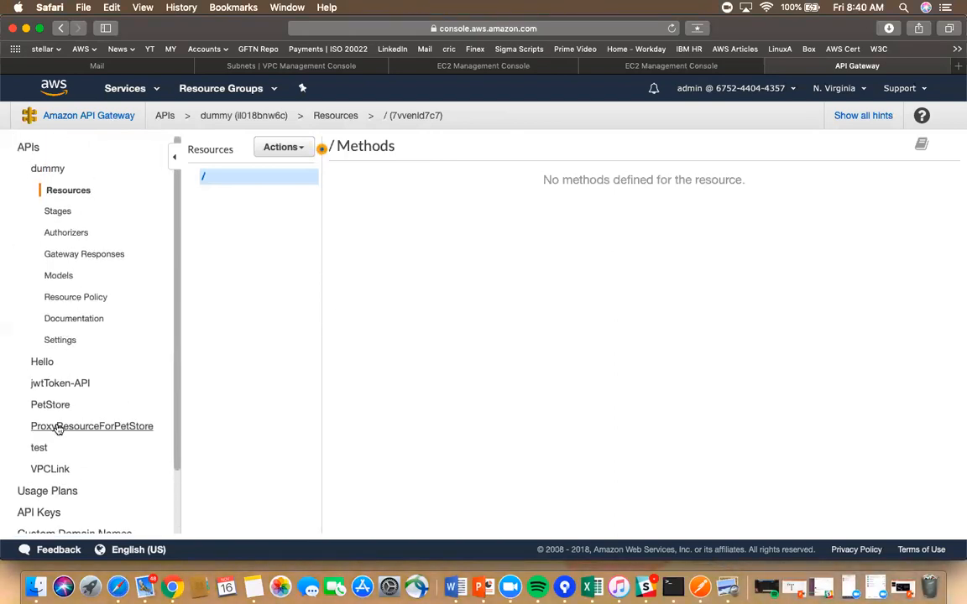
click(45, 470)
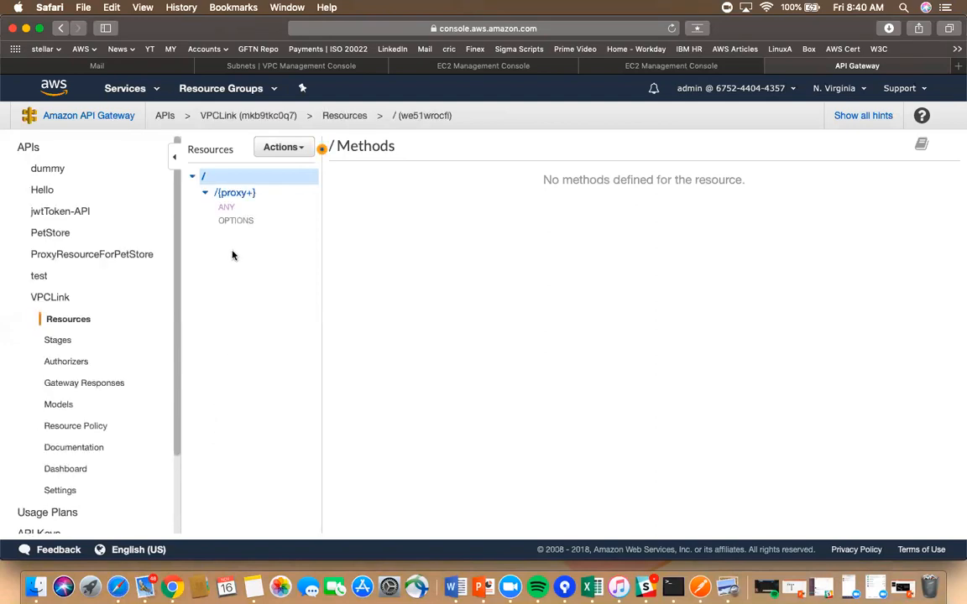
click(235, 198)
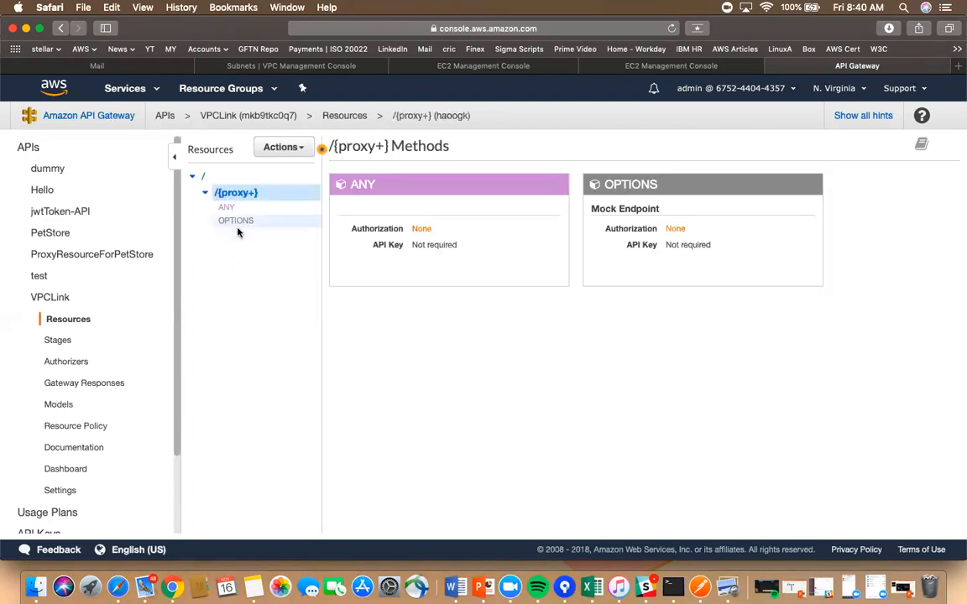
click(225, 208)
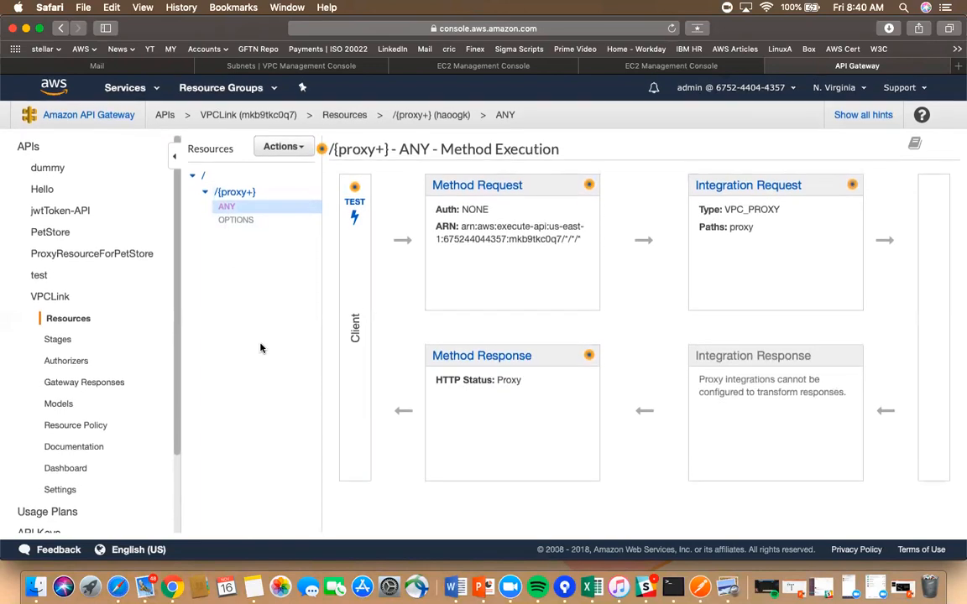
scroll(81, 451, down, 3)
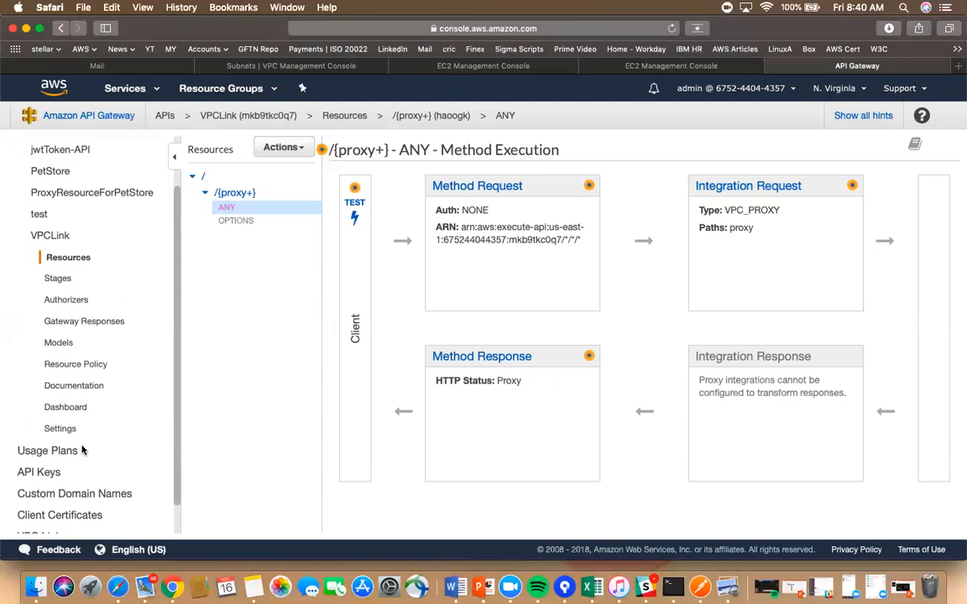
click(49, 238)
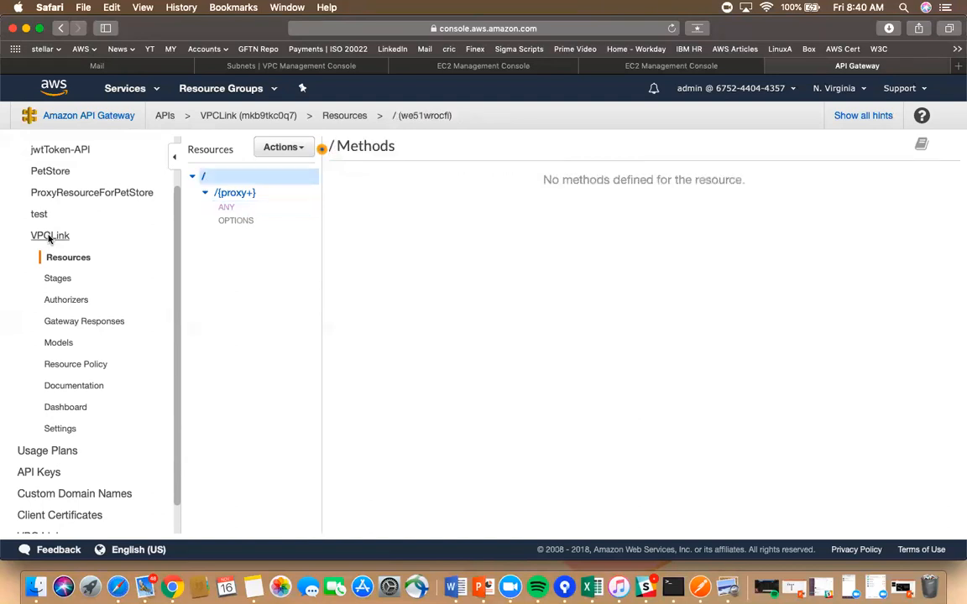
- Open the VPCLink API's Authorizers and start a new authorizer, leaving Name and Lambda Function empty
click(72, 302)
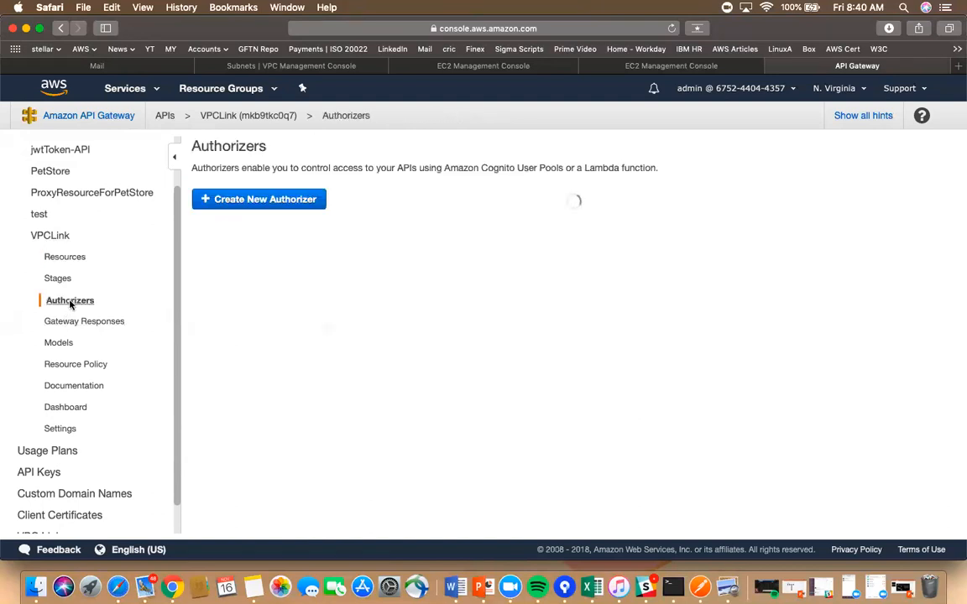
click(274, 202)
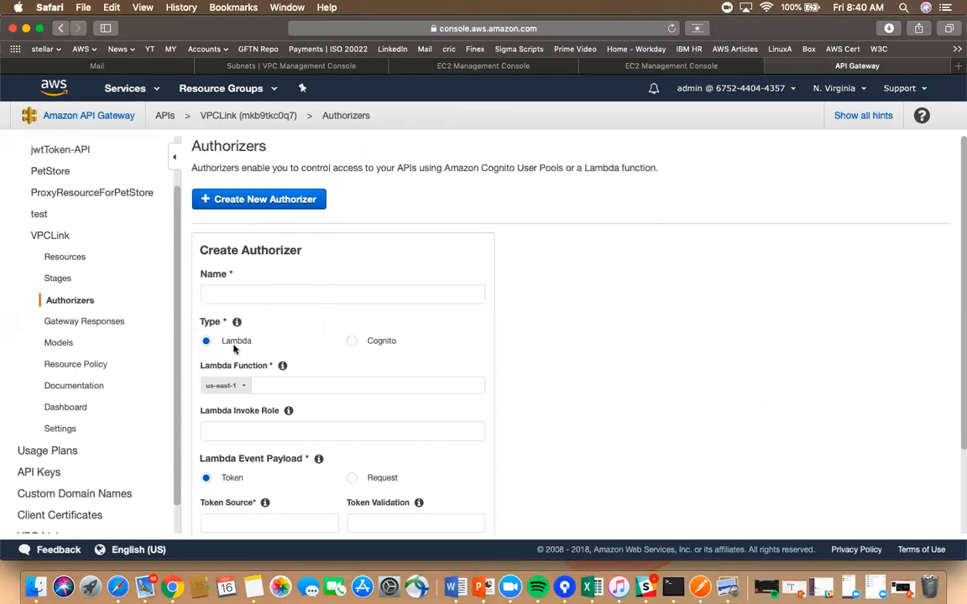
click(237, 293)
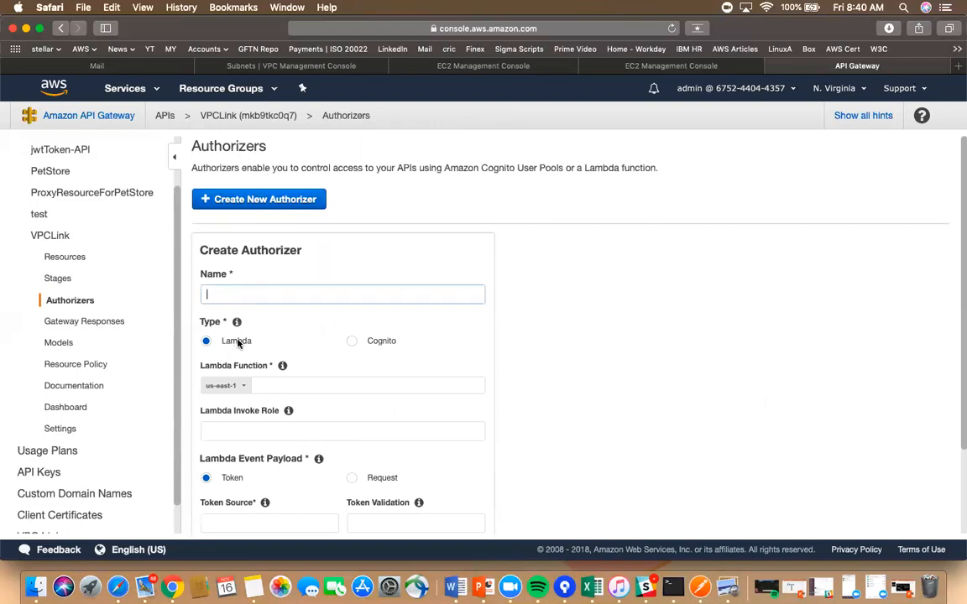
click(282, 384)
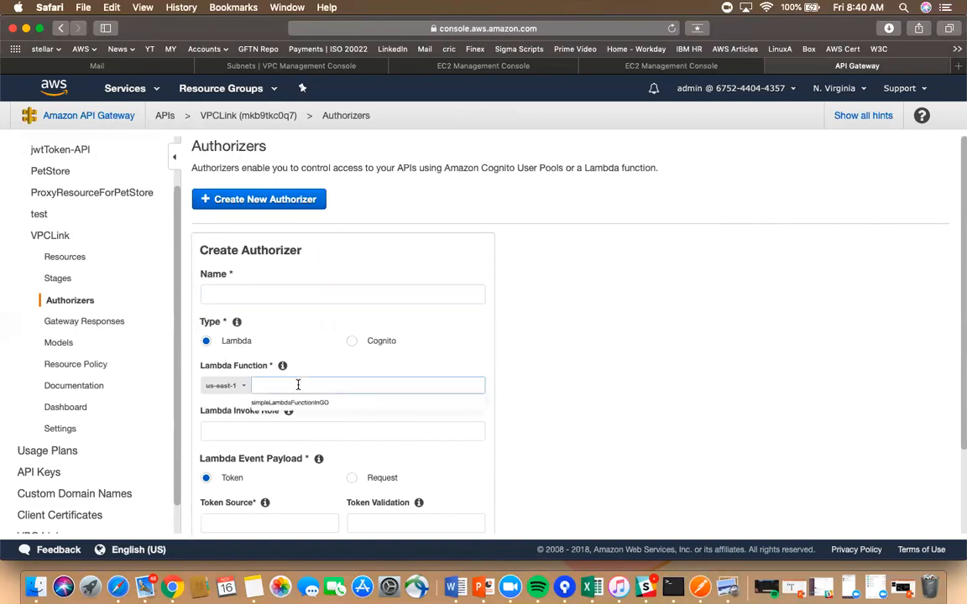
click(649, 383)
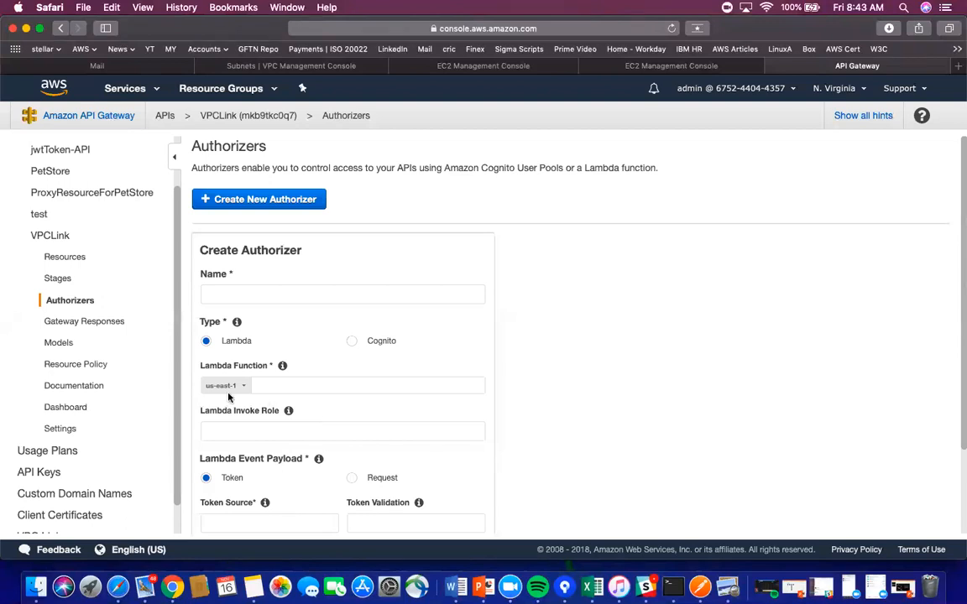
mouse_move(288, 410)
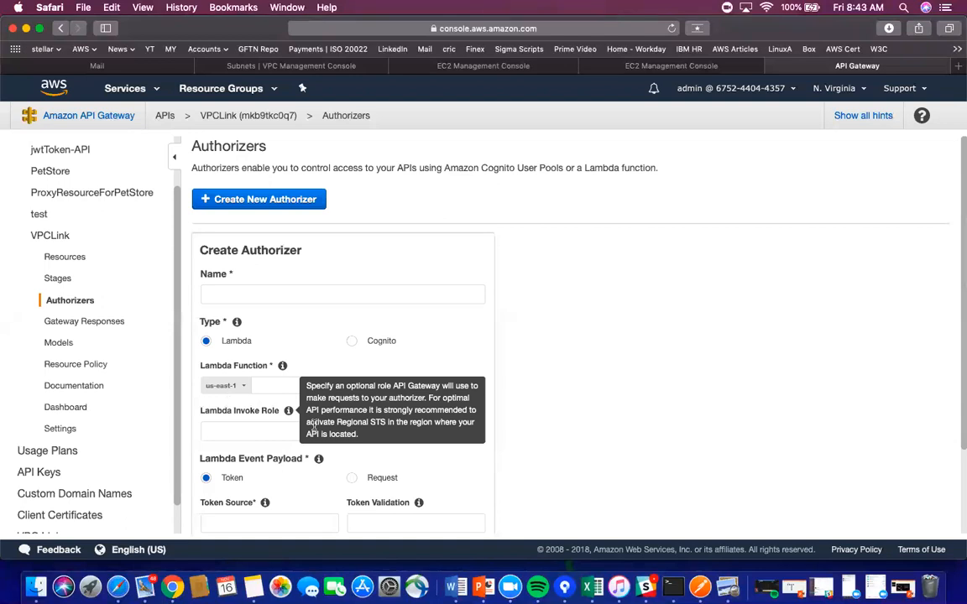
- Type placeholder 'wkjehdkwe' into the authorizer's Lambda Function field and open a new Safari tab
click(282, 386)
text(wkjehdkwe)
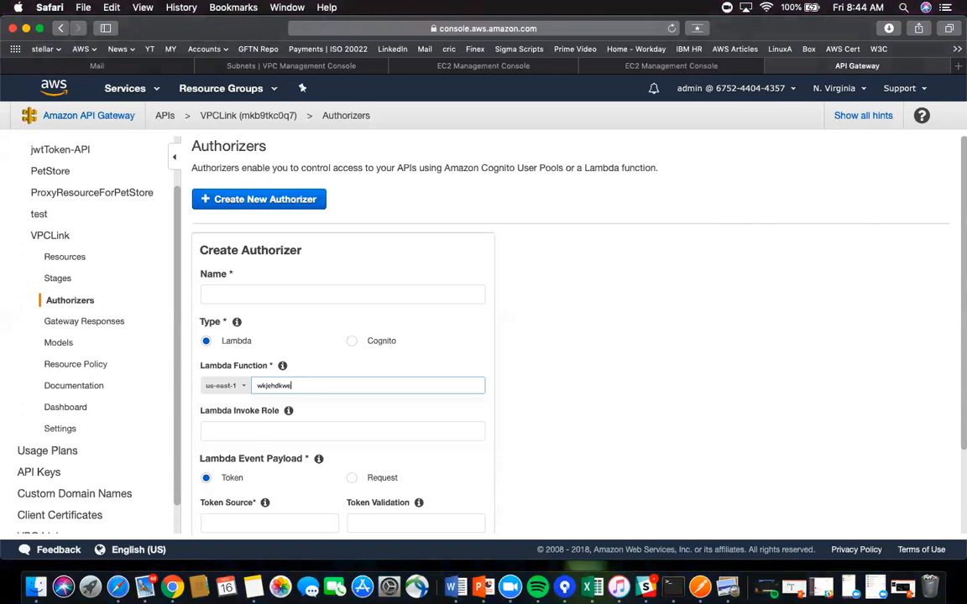
click(959, 66)
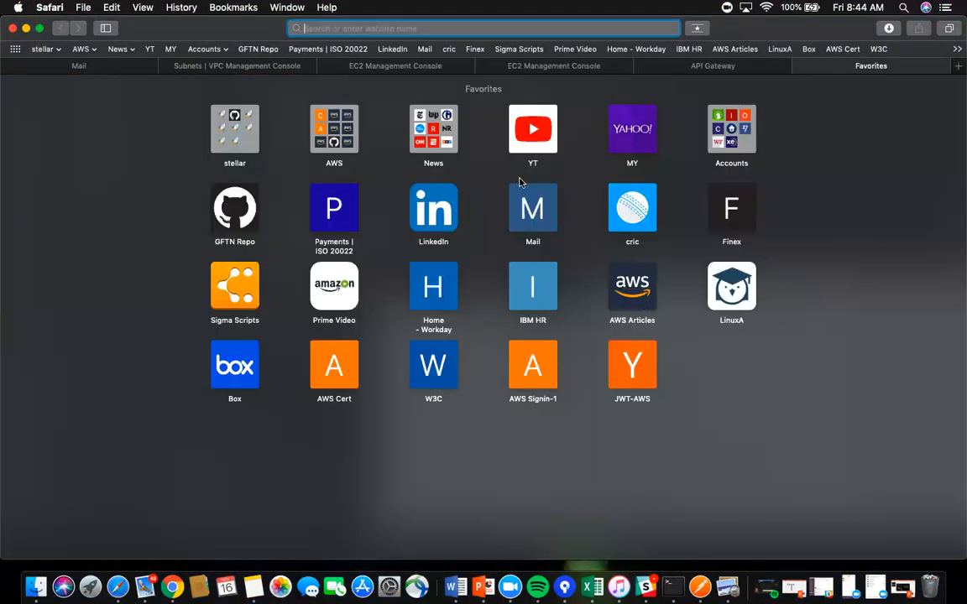
- Switch back to the API Gateway tab and show the AWS Services catalogue
click(715, 66)
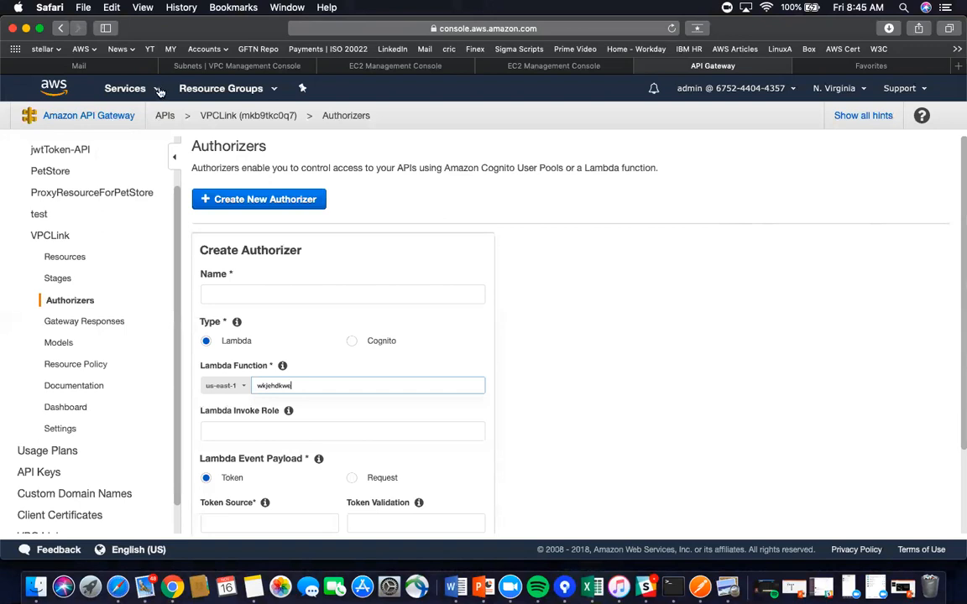
click(159, 89)
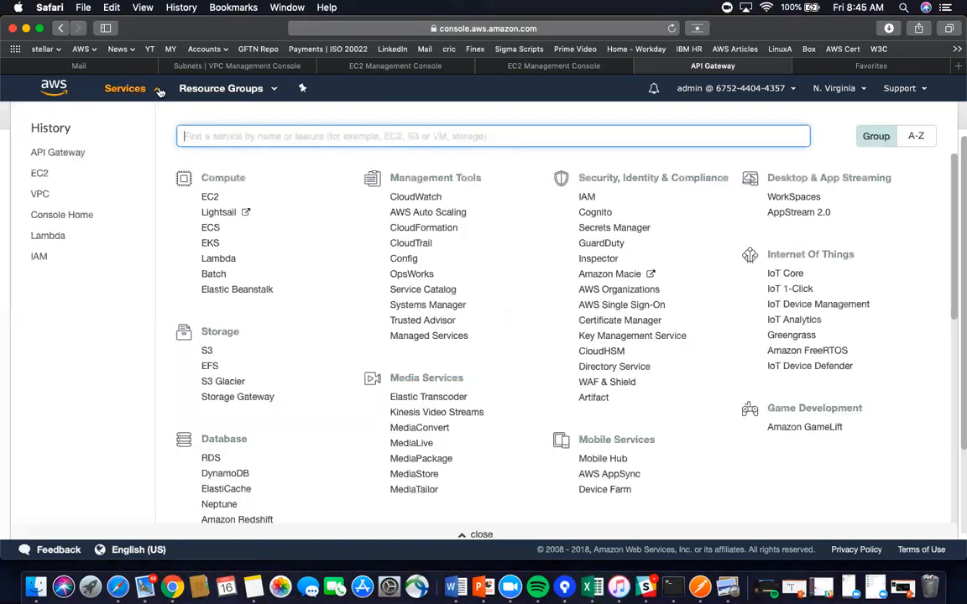
- Go to Lambda and start a new function with the Go 1.x runtime
click(52, 238)
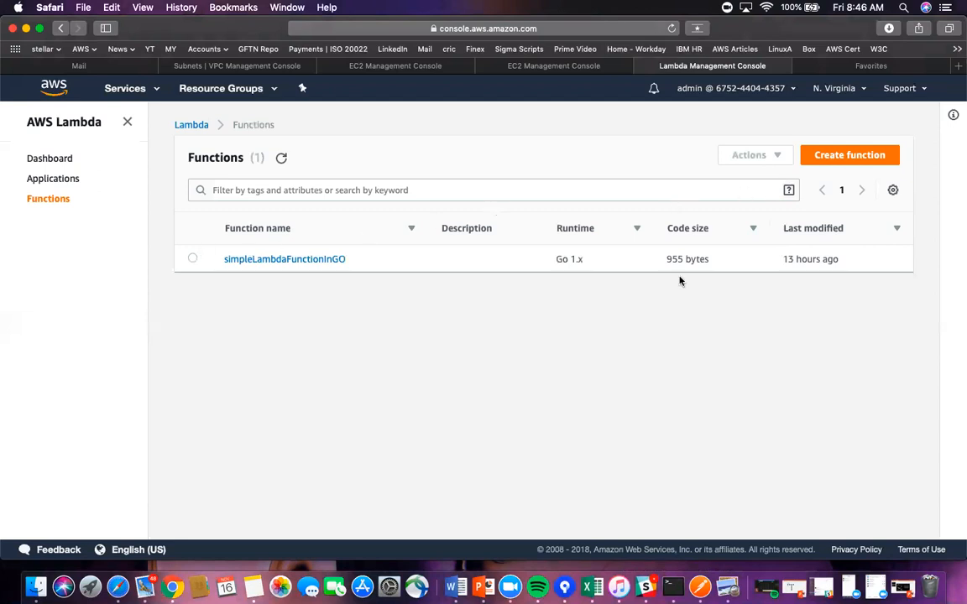
click(855, 160)
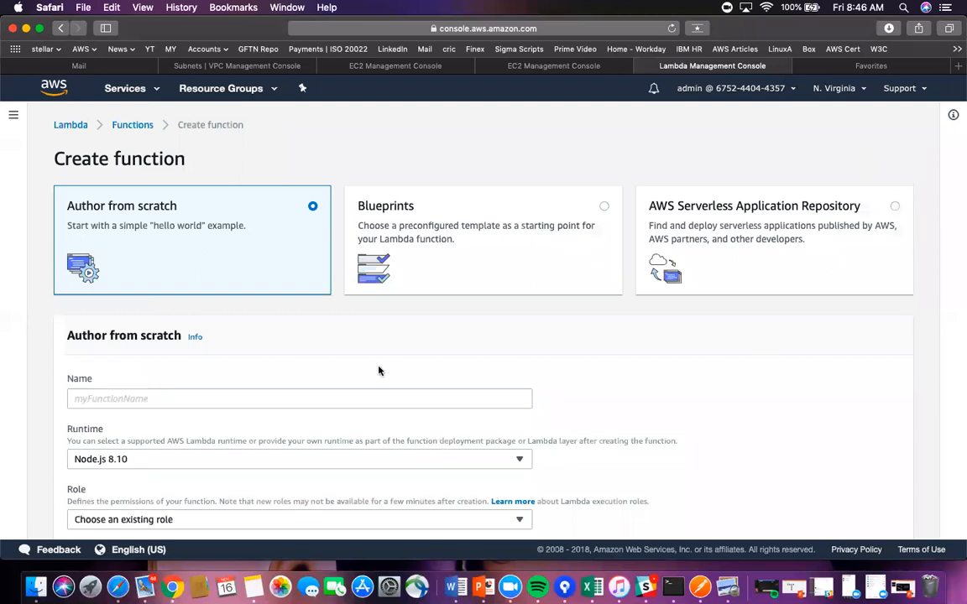
scroll(378, 370, down, 3)
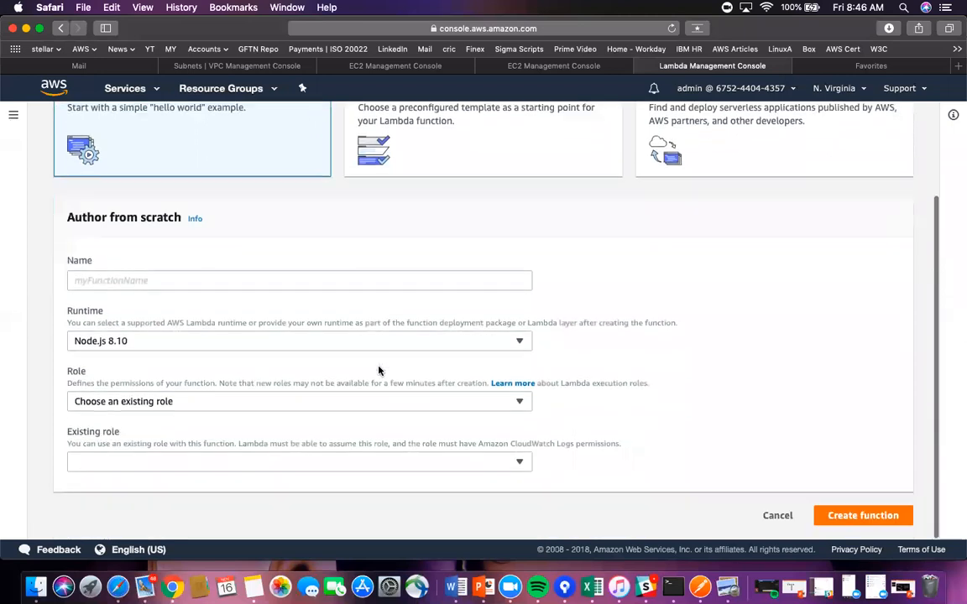
click(520, 341)
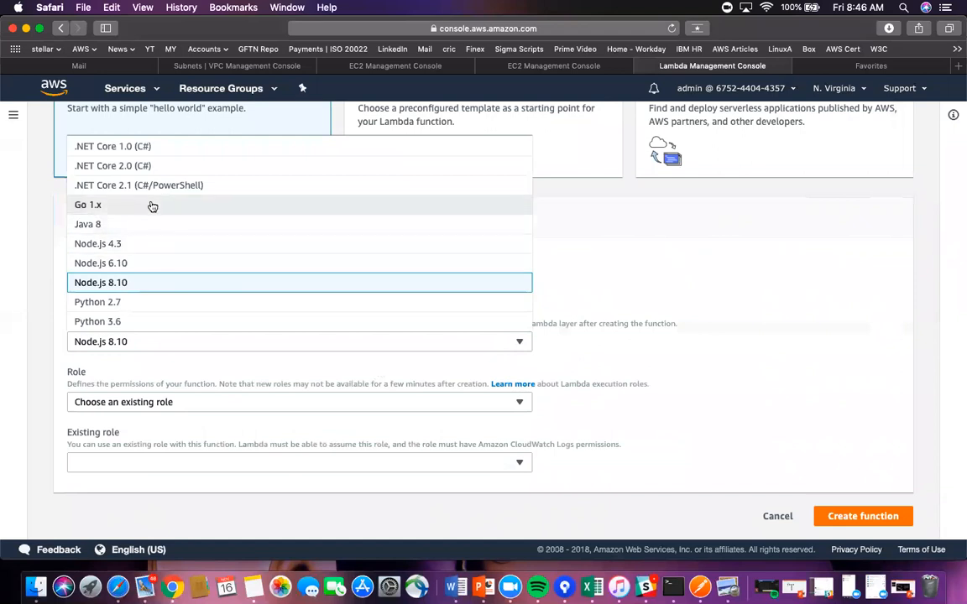
click(209, 205)
- Name the function 'simple', assign existing role service-role/simpleLambdaRole, and create it
click(132, 283)
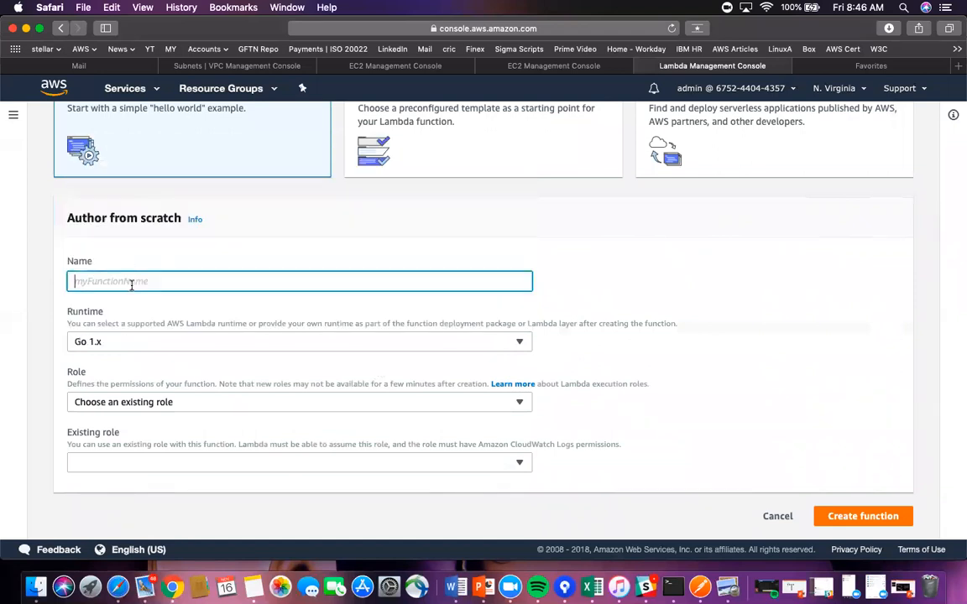
text(simplego)
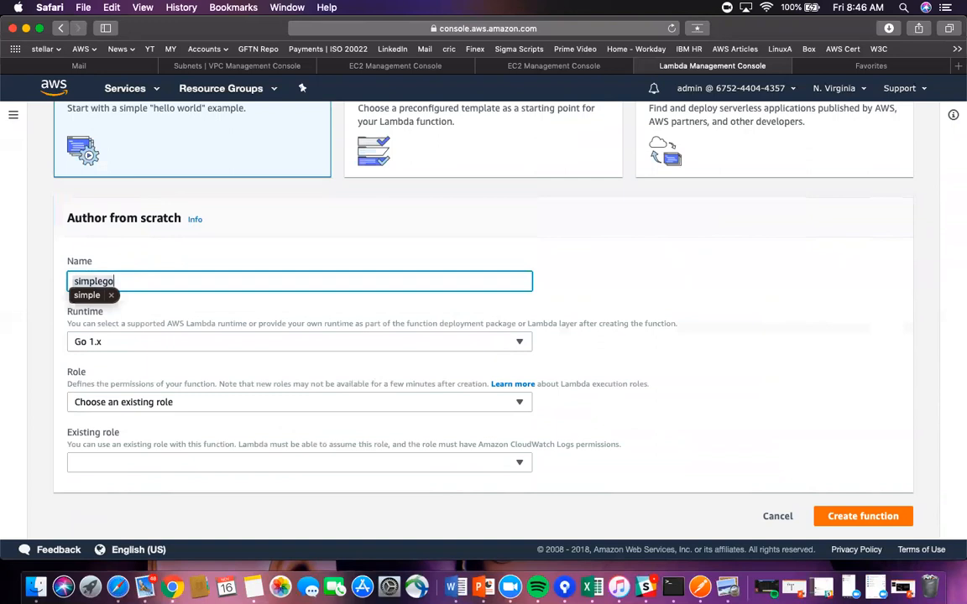
key(BackSpace)
key(BackSpace)
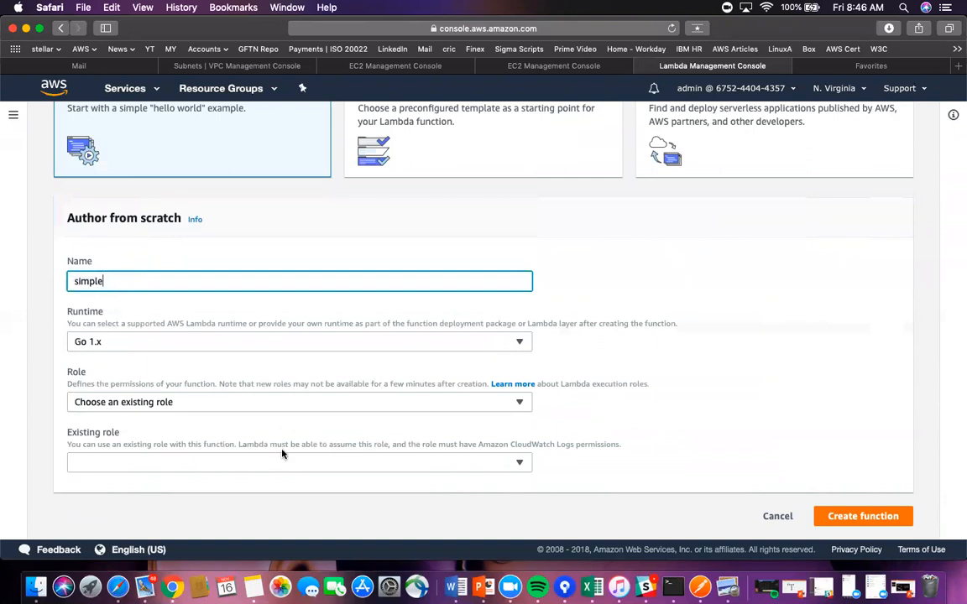
click(457, 403)
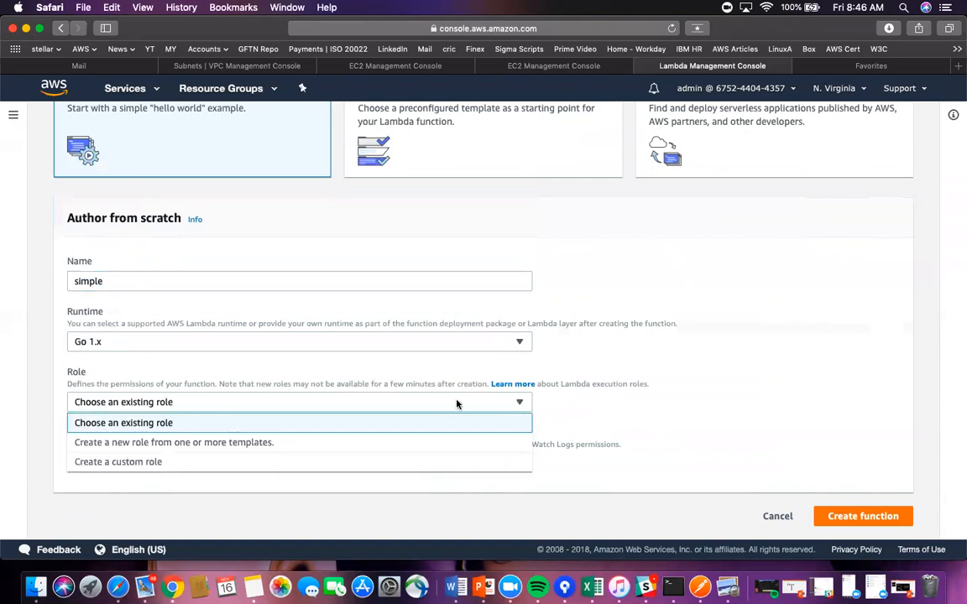
click(159, 424)
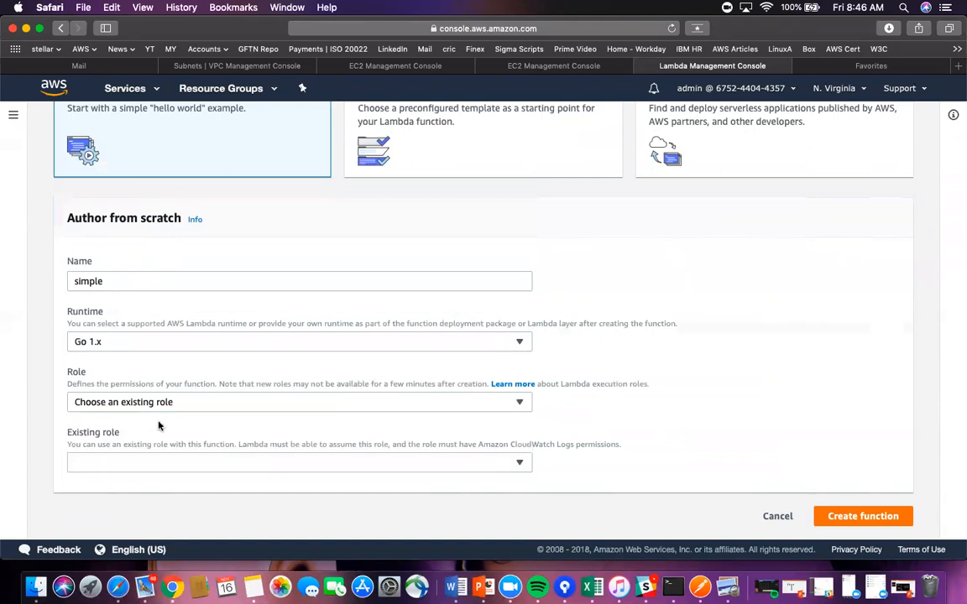
click(514, 466)
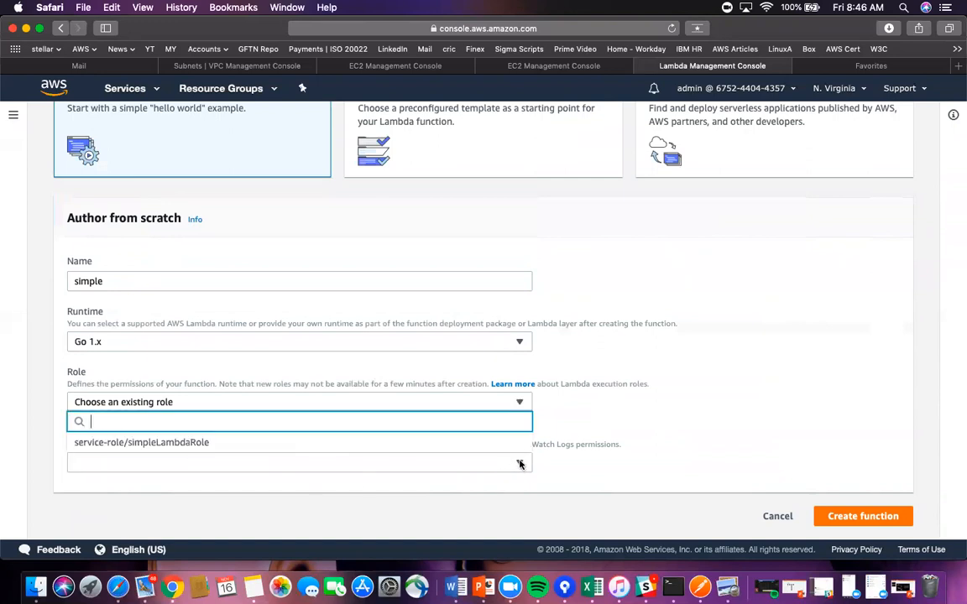
click(189, 443)
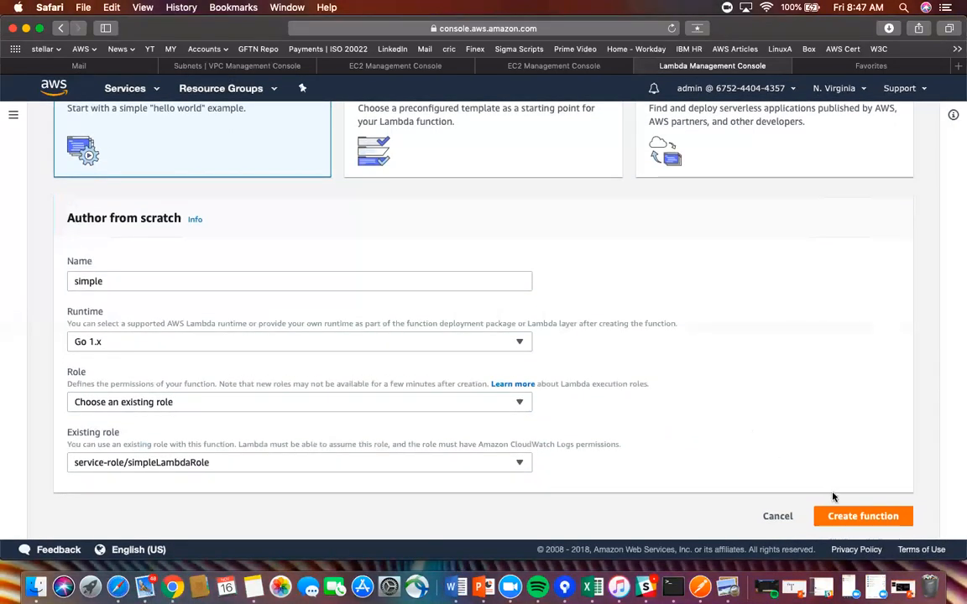
click(861, 517)
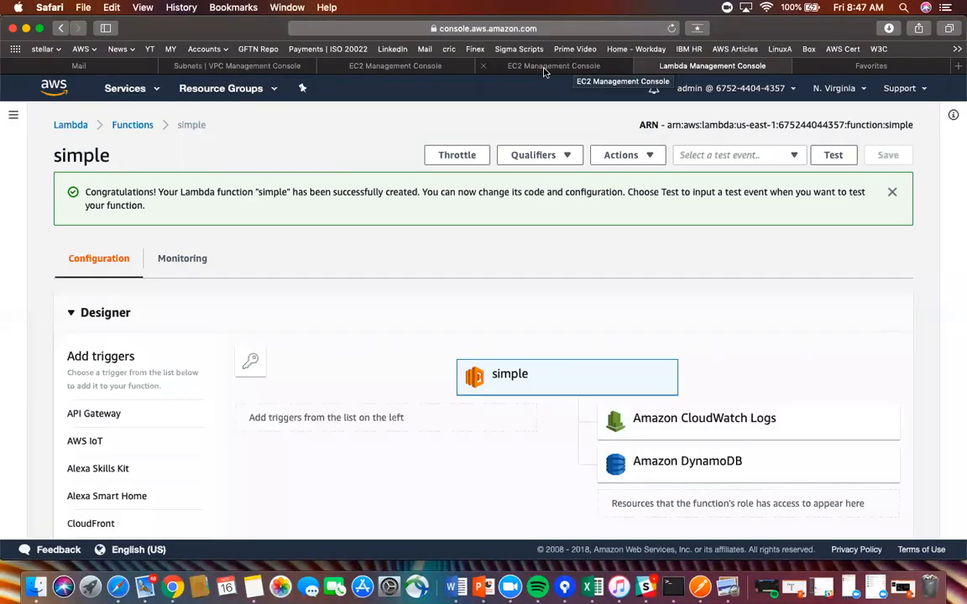
- Scroll through the simple function's page to review its triggers and role permissions
scroll(435, 293, down, 1)
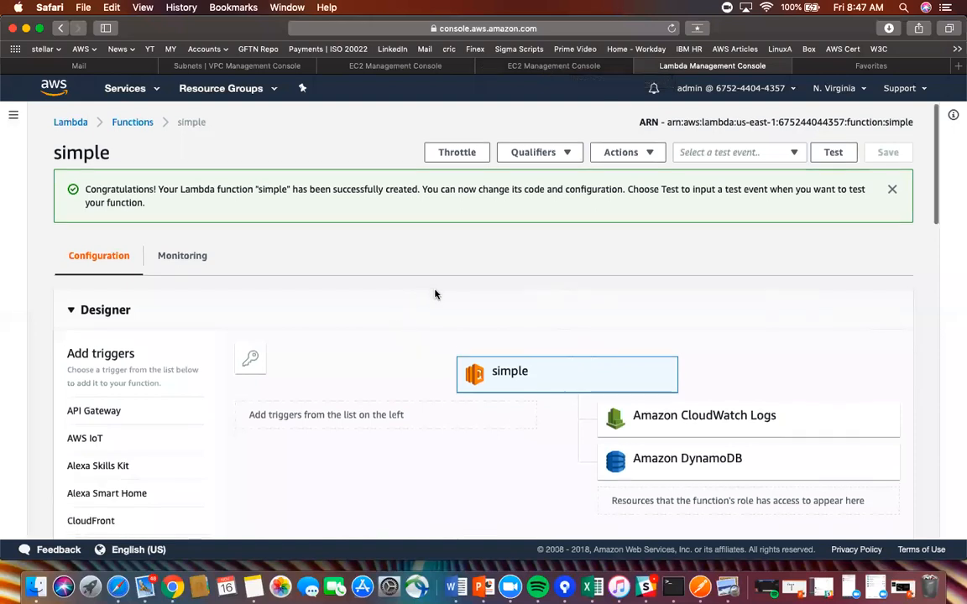
scroll(434, 294, down, 2)
scroll(436, 295, up, 1)
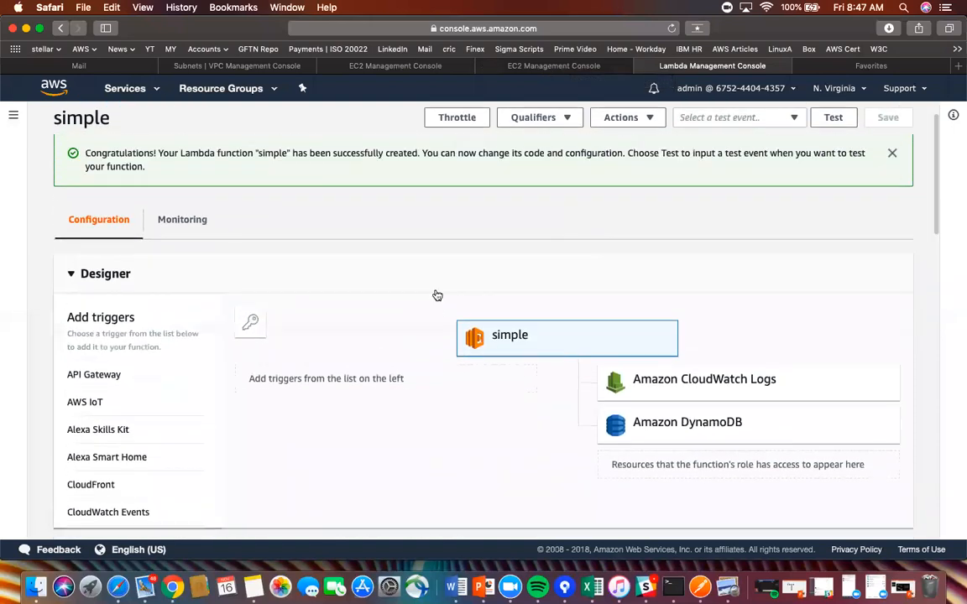
scroll(437, 295, up, 1)
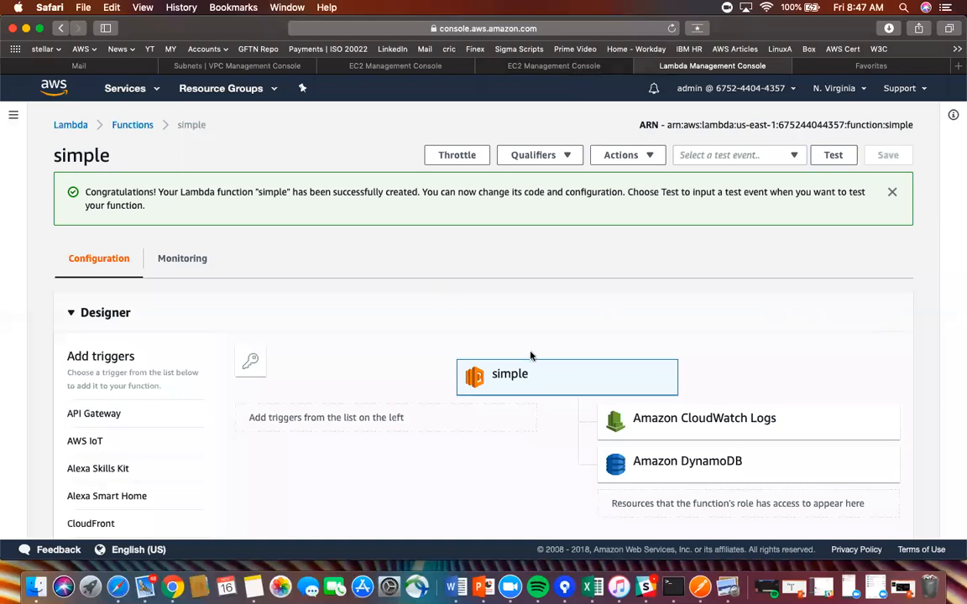
scroll(529, 356, down, 3)
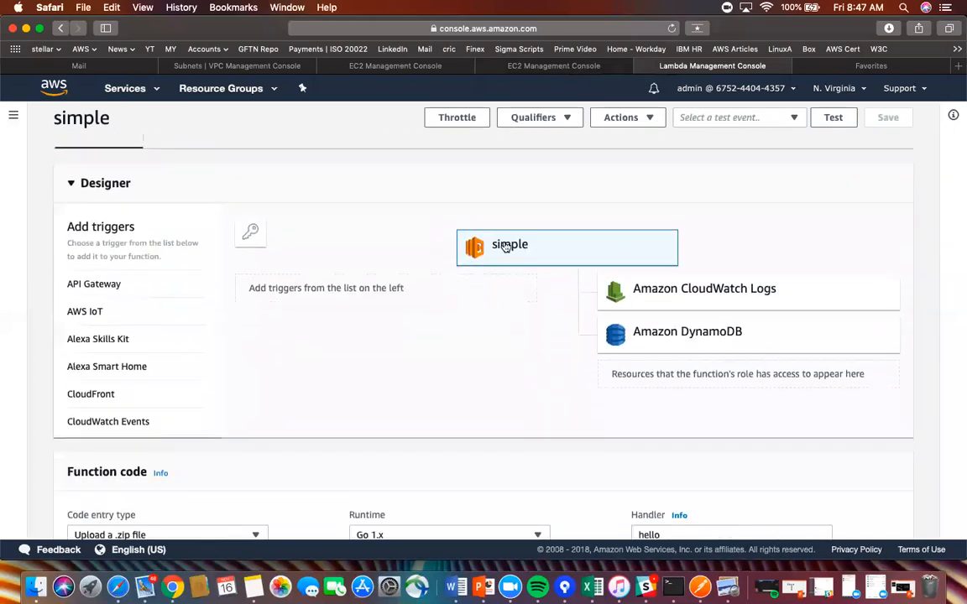
scroll(502, 248, down, 2)
scroll(505, 247, down, 1)
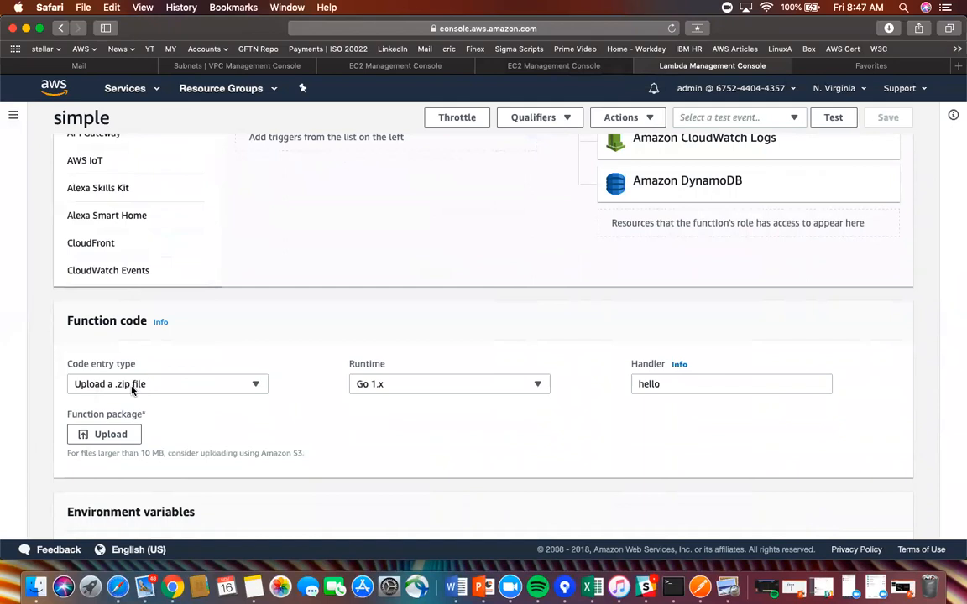
scroll(234, 412, up, 1)
scroll(537, 276, up, 1)
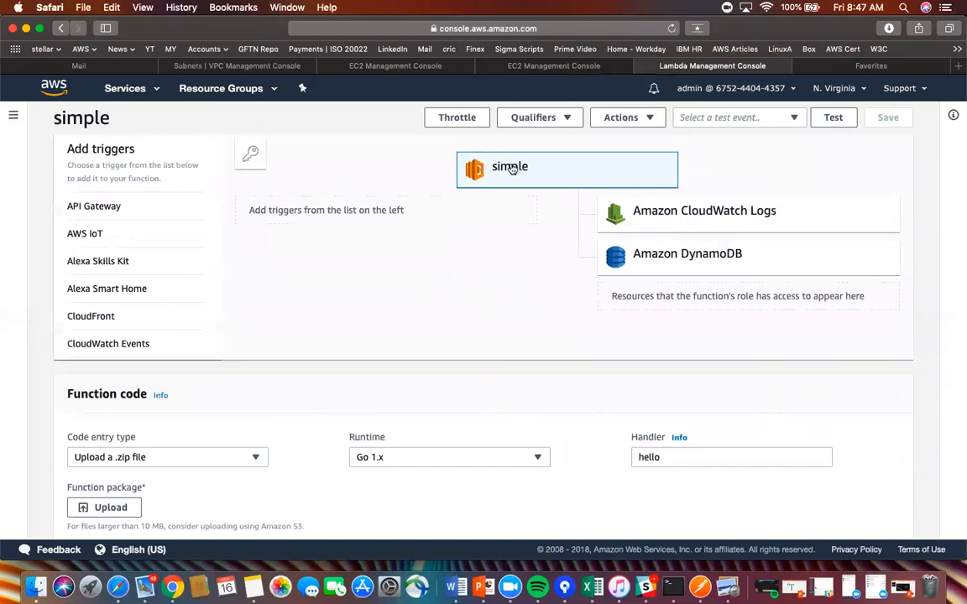
scroll(476, 349, down, 1)
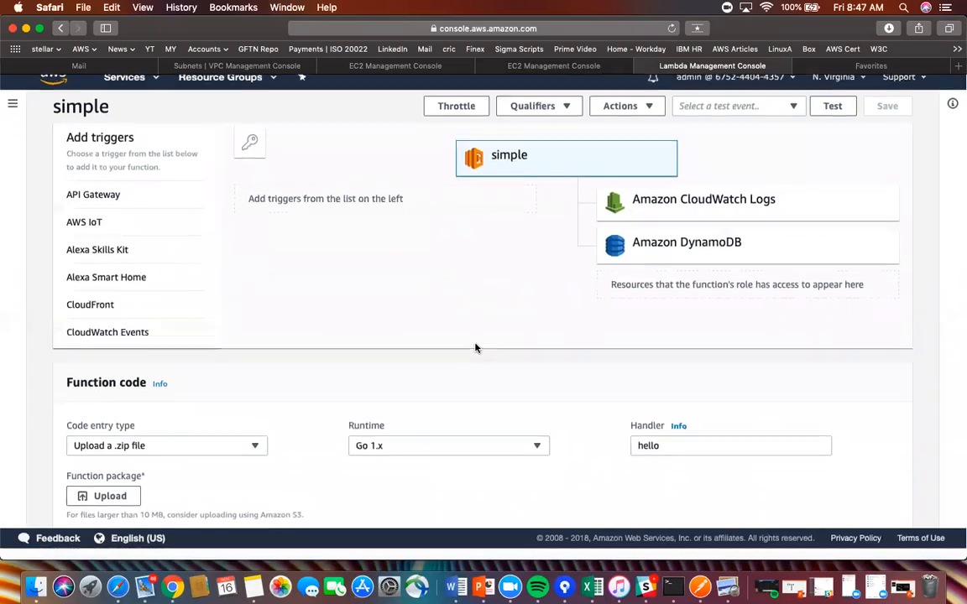
scroll(407, 447, down, 10)
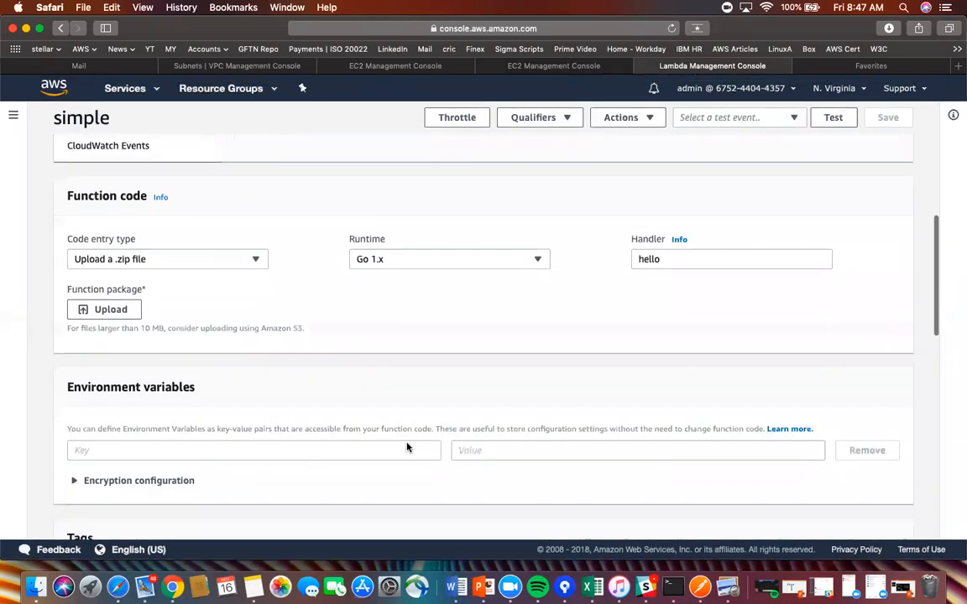
scroll(407, 447, down, 6)
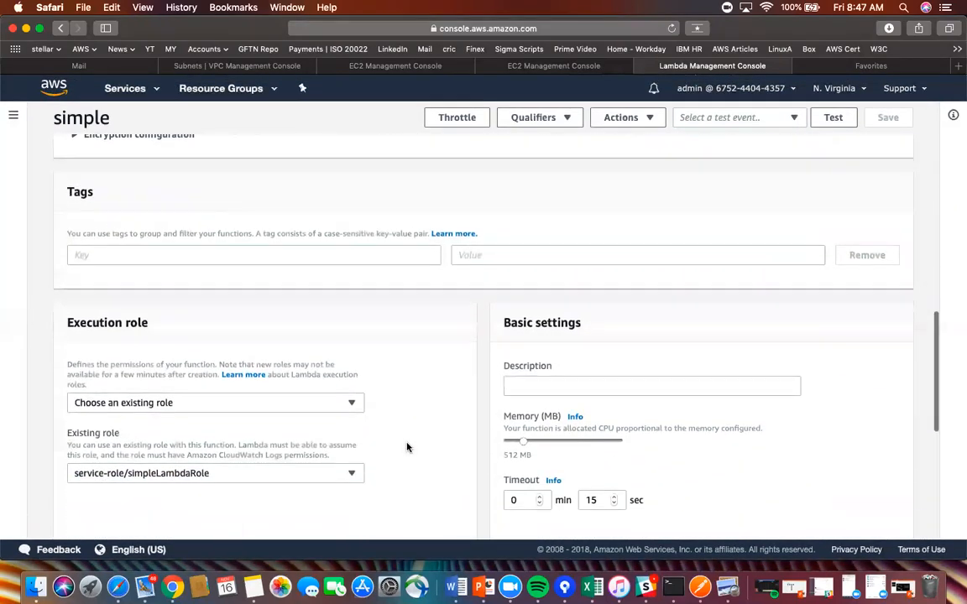
scroll(407, 447, up, 1)
scroll(407, 447, down, 7)
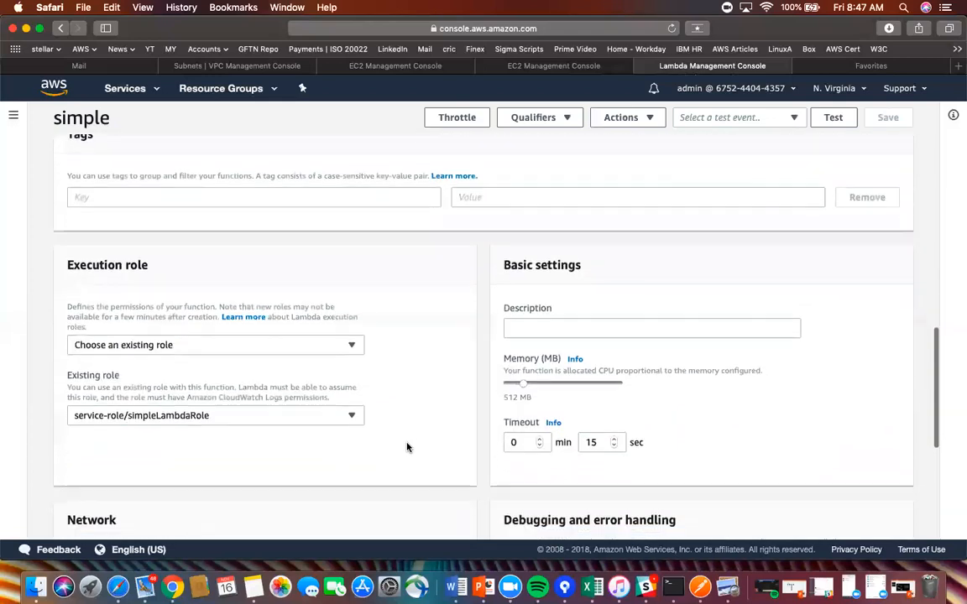
scroll(407, 447, down, 4)
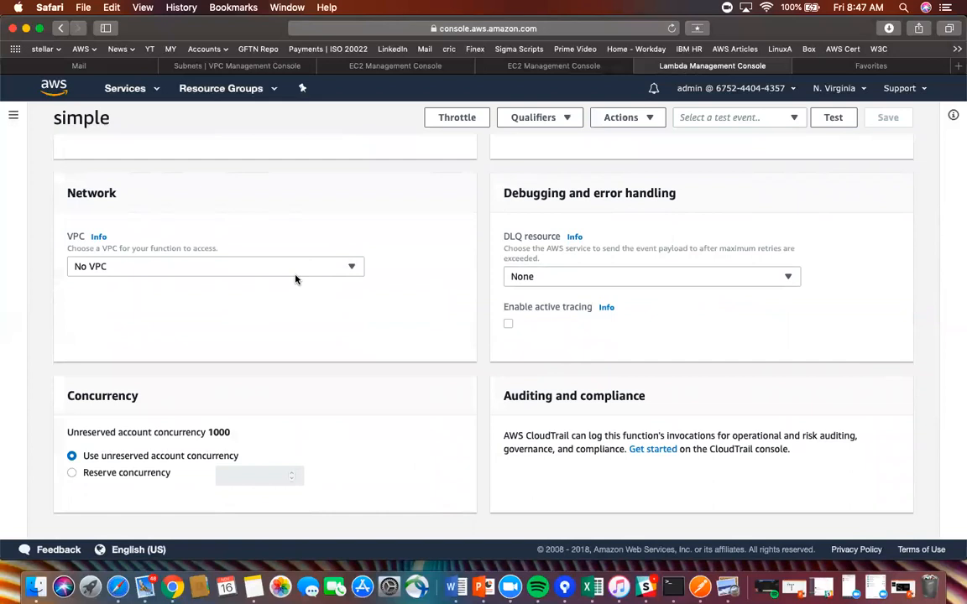
scroll(296, 277, up, 7)
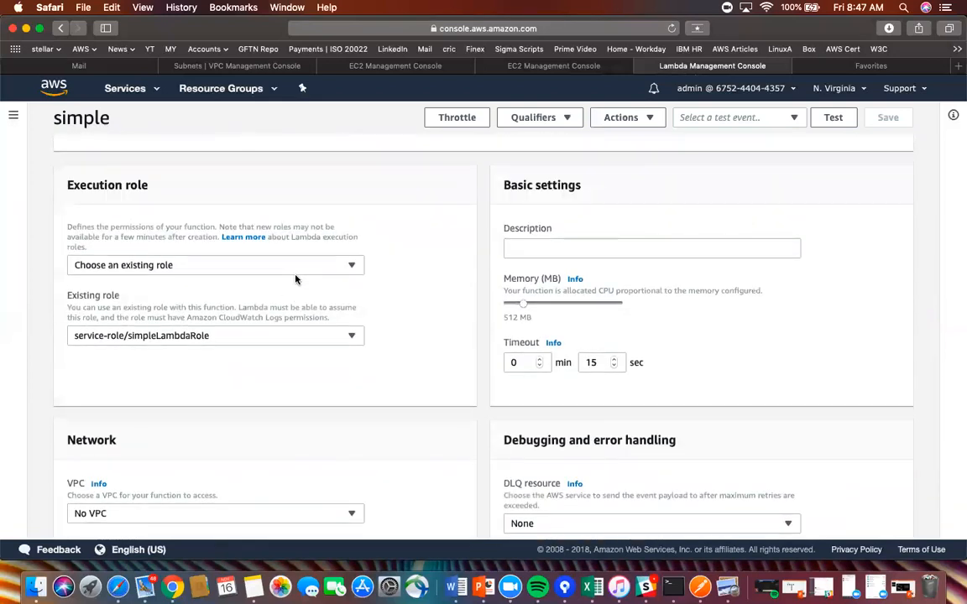
scroll(296, 279, up, 2)
scroll(296, 279, up, 5)
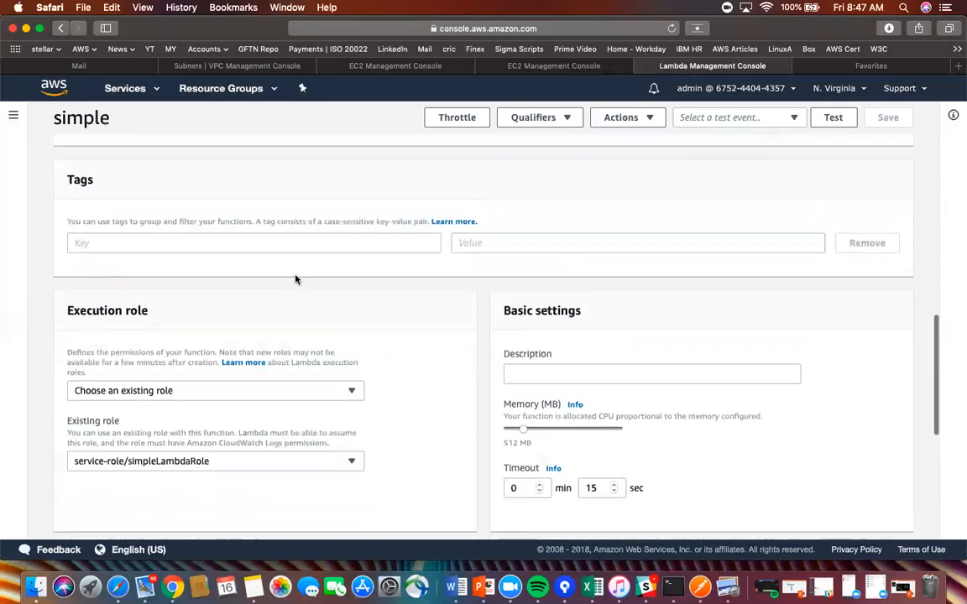
scroll(296, 278, up, 1)
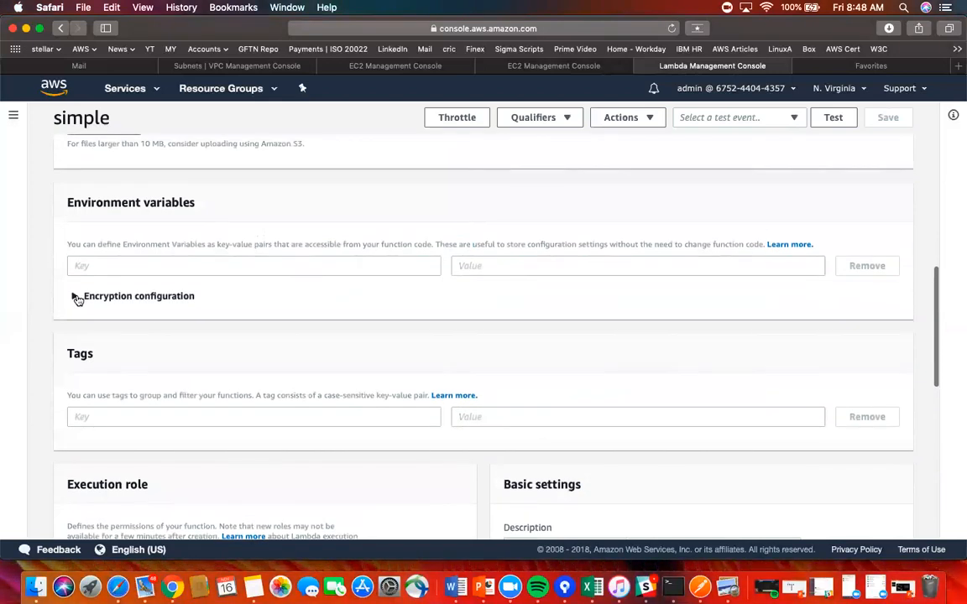
scroll(279, 292, up, 2)
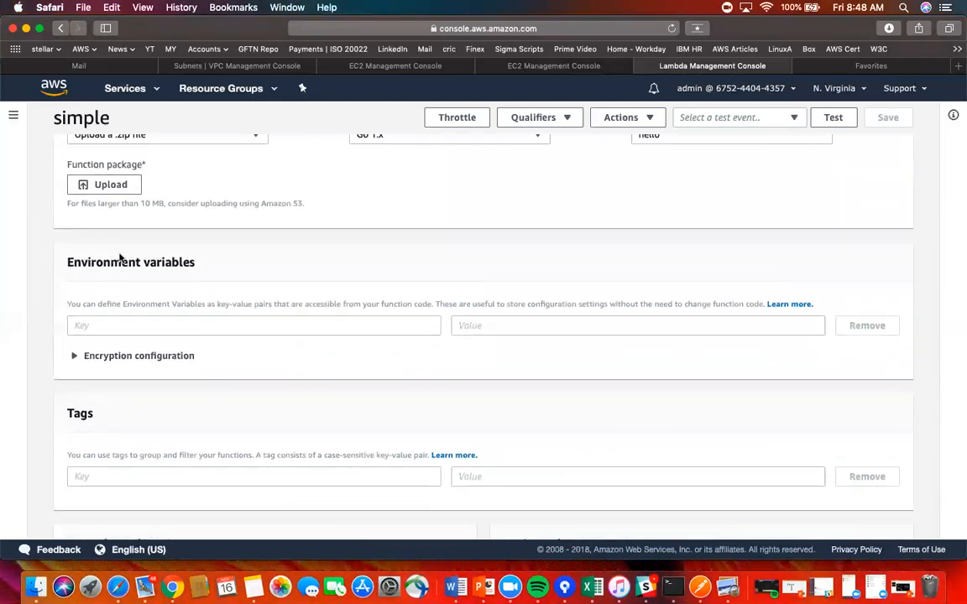
click(99, 326)
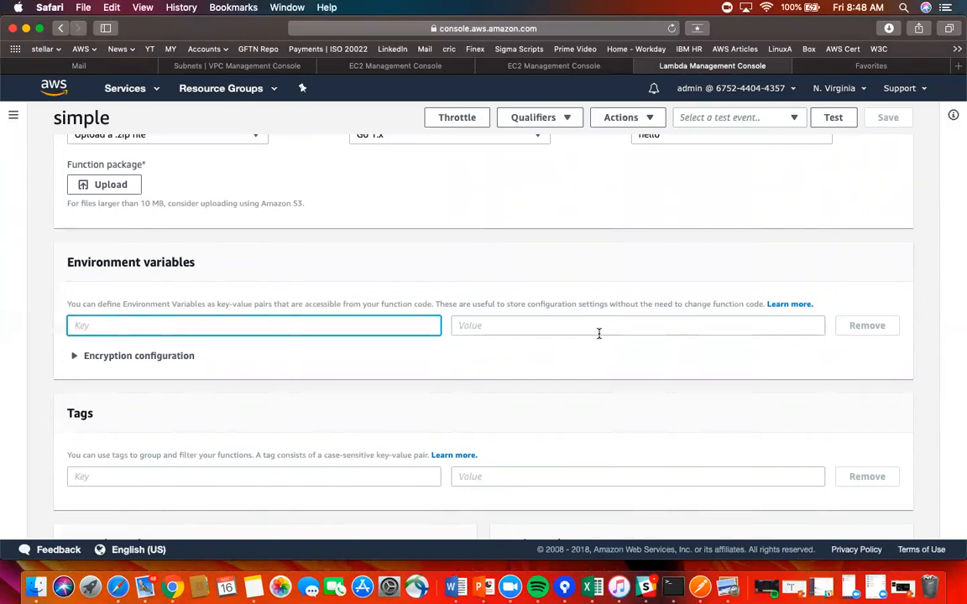
scroll(598, 333, up, 2)
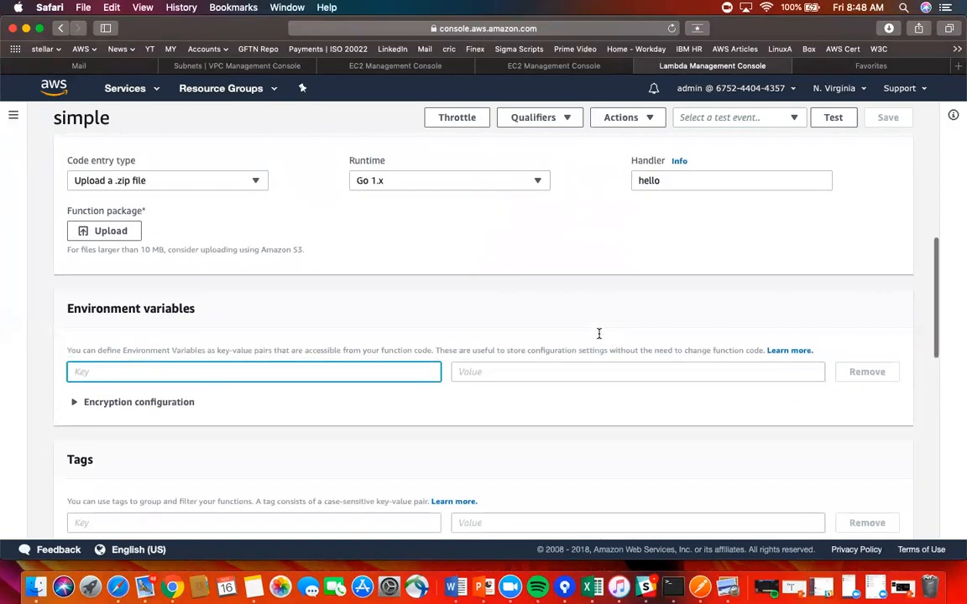
scroll(598, 333, up, 1)
scroll(598, 337, up, 4)
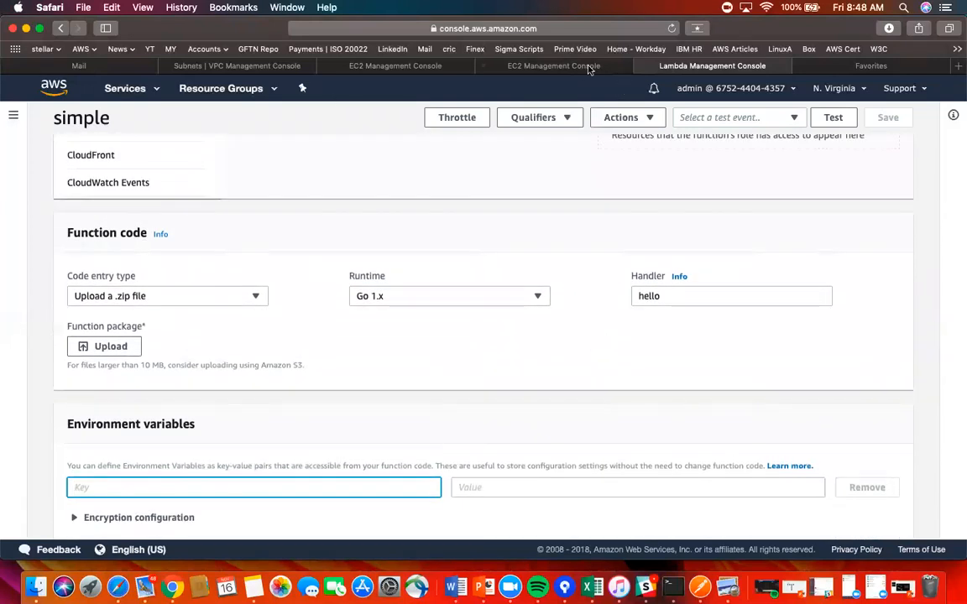
click(522, 62)
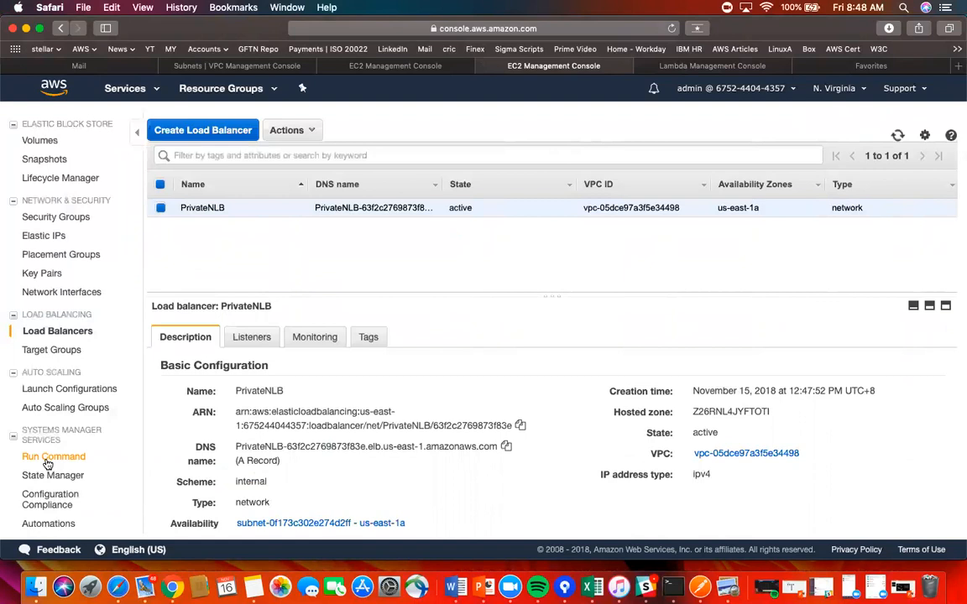
- Review PrivateNLB's details on the Load Balancers page, then bring up the AWS Services menu
scroll(48, 463, up, 10)
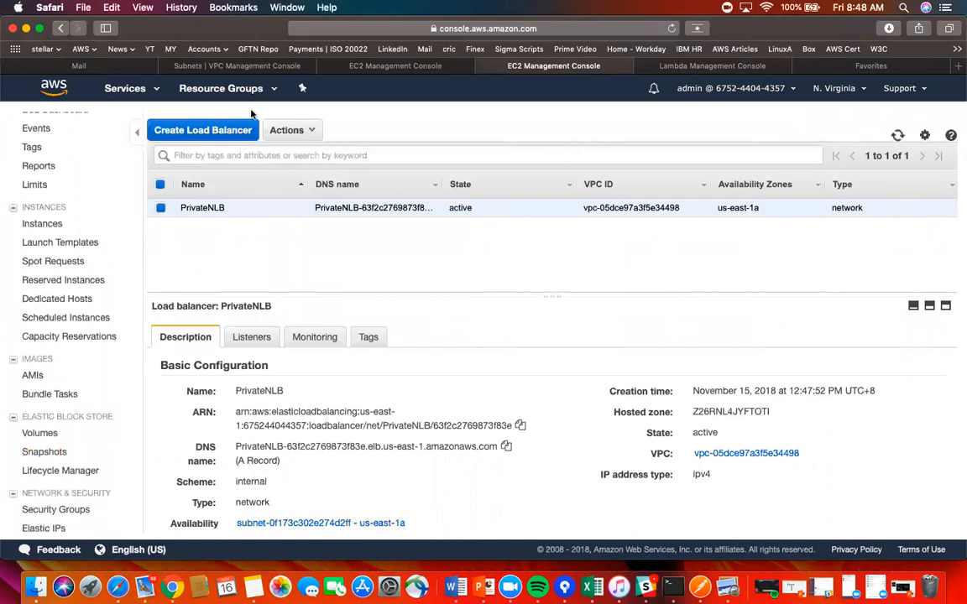
scroll(98, 191, up, 2)
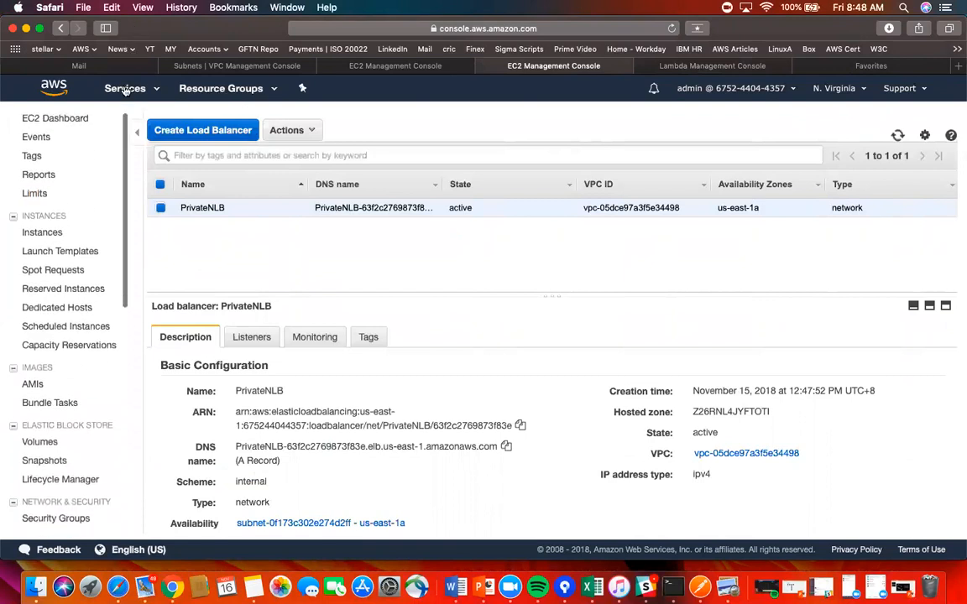
click(118, 87)
- Go to the API Gateway console and expand the VPCLink API's sections
click(52, 212)
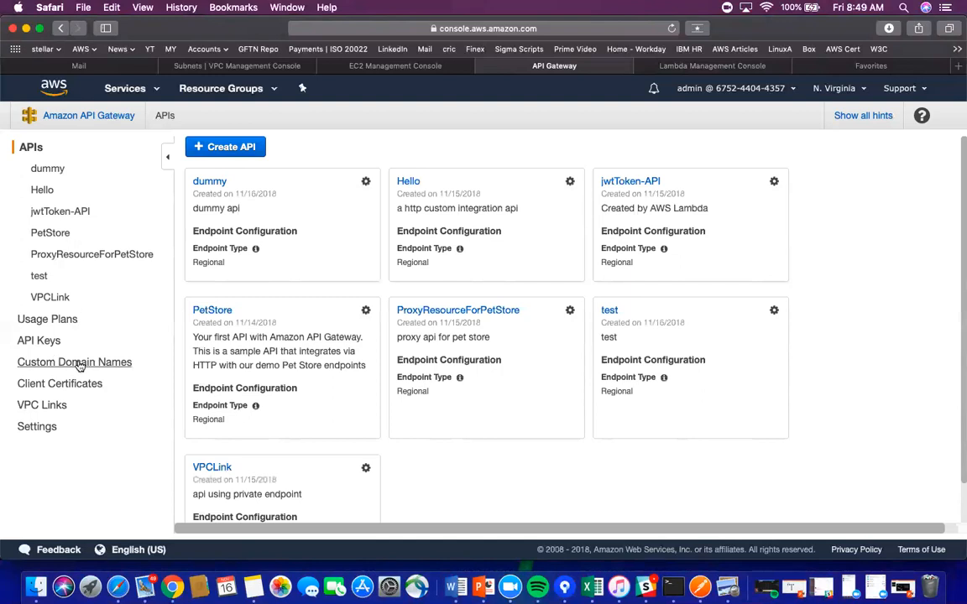
click(39, 297)
- Open the VPCLink API's dev stage and select its Invoke URL
click(64, 342)
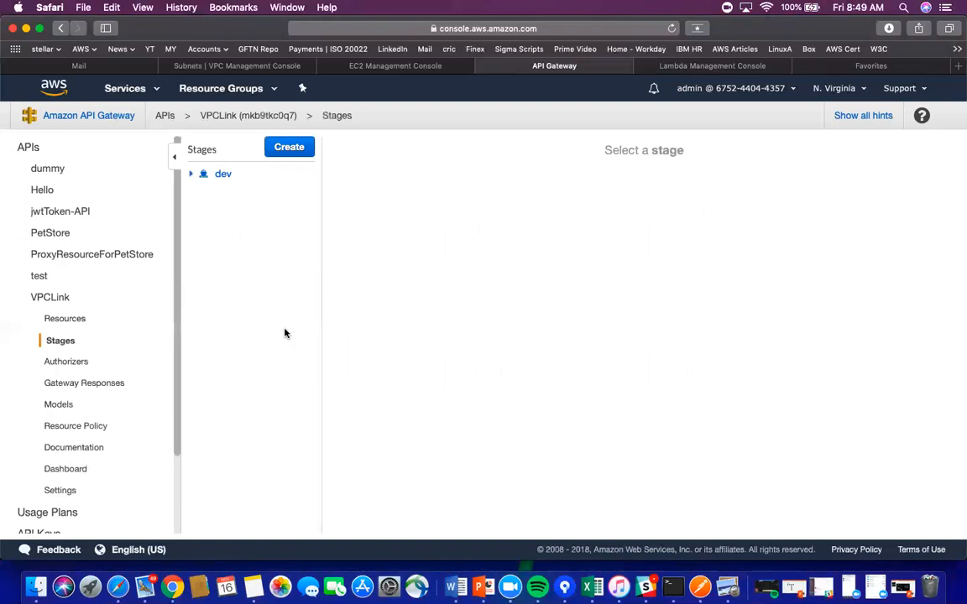
click(224, 176)
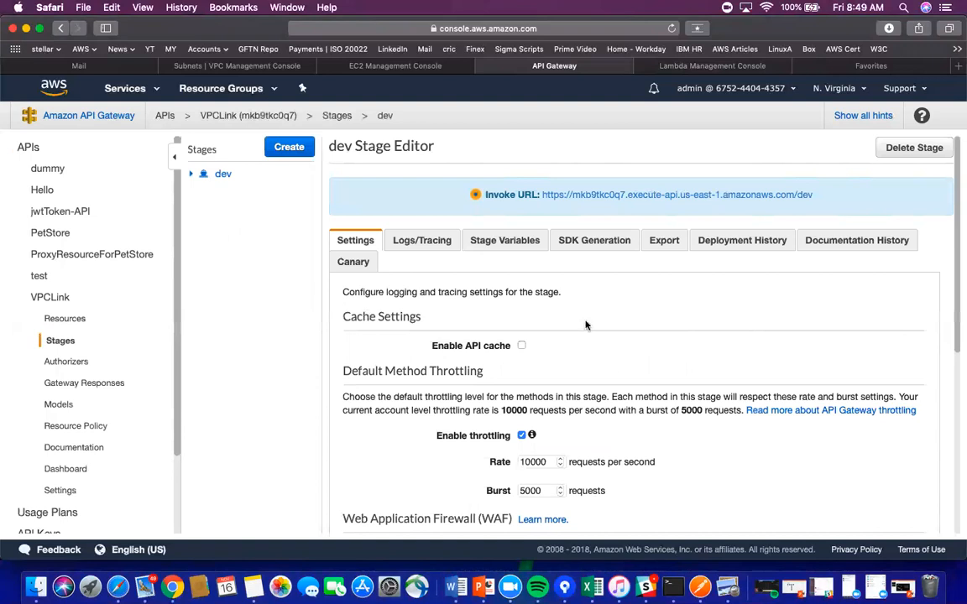
drag(815, 197, 541, 197)
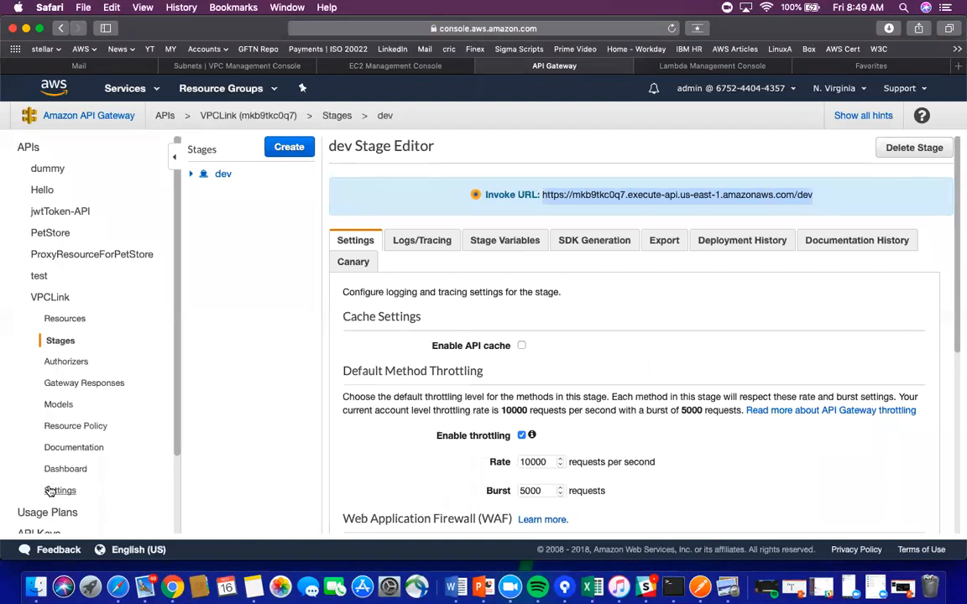
scroll(91, 468, down, 3)
scroll(90, 468, down, 1)
- Start creating a new custom domain name, then abandon the form
click(83, 459)
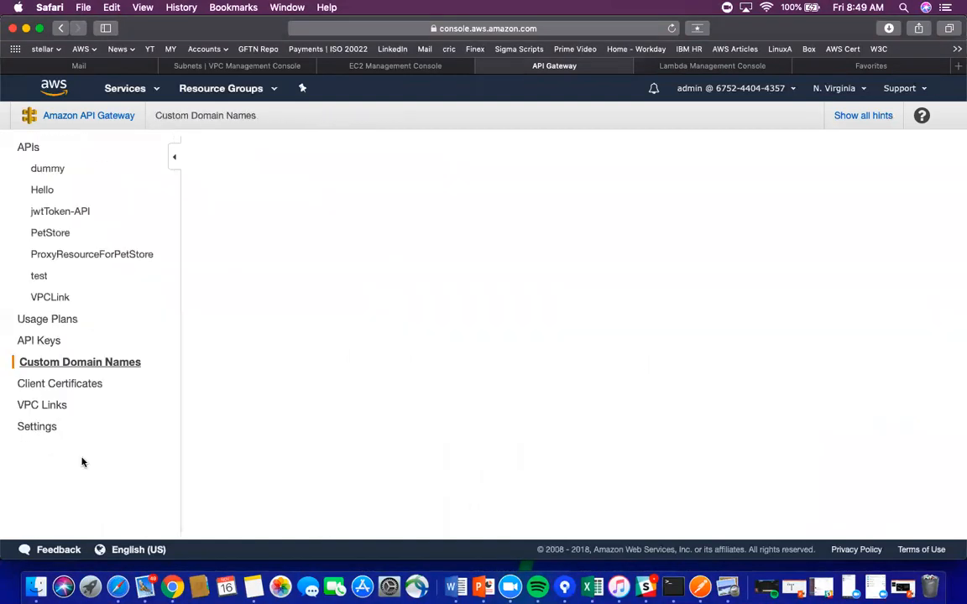
click(304, 219)
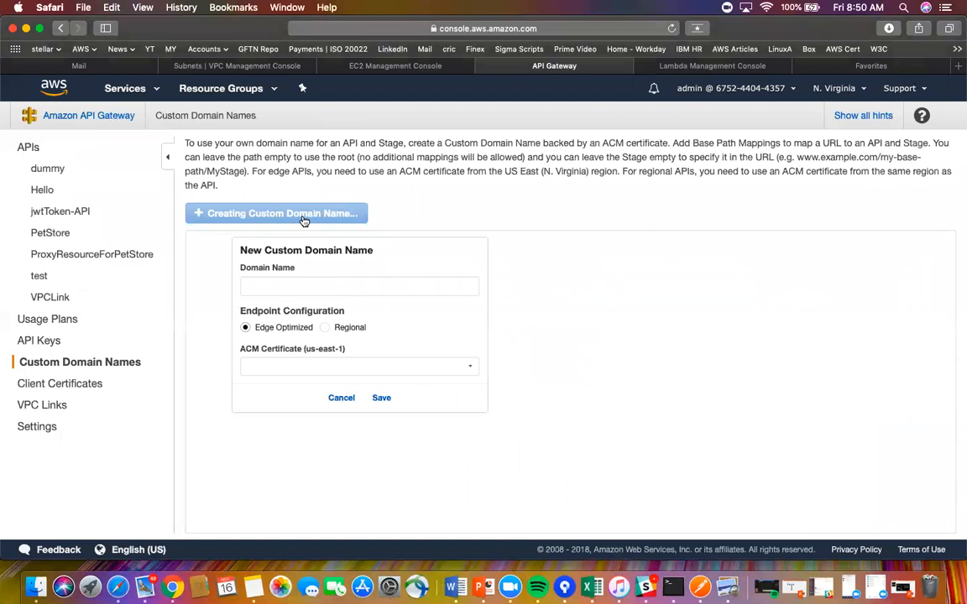
click(38, 297)
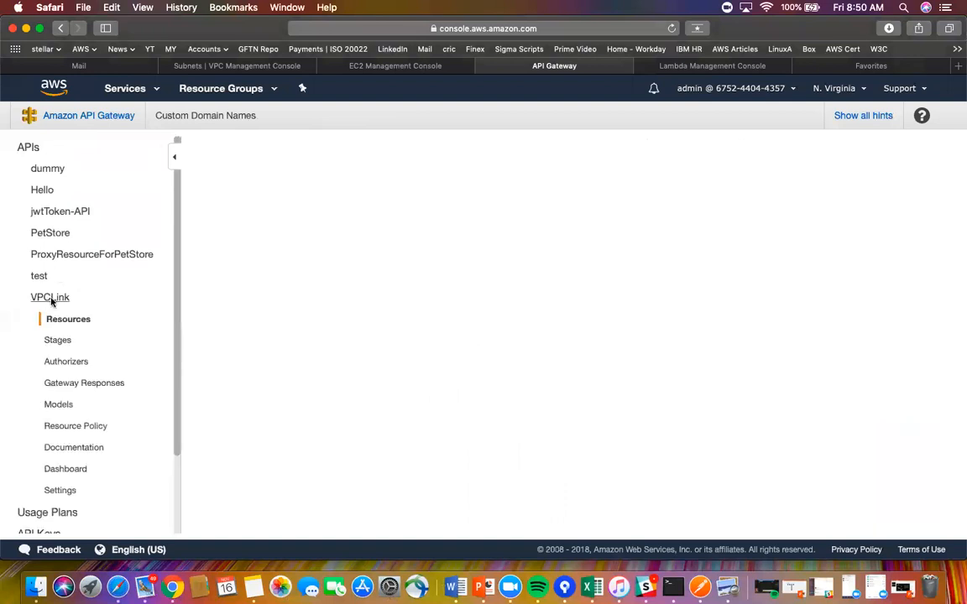
- Copy the dev stage's Invoke URL and paste it into a new Safari tab
click(64, 341)
click(223, 175)
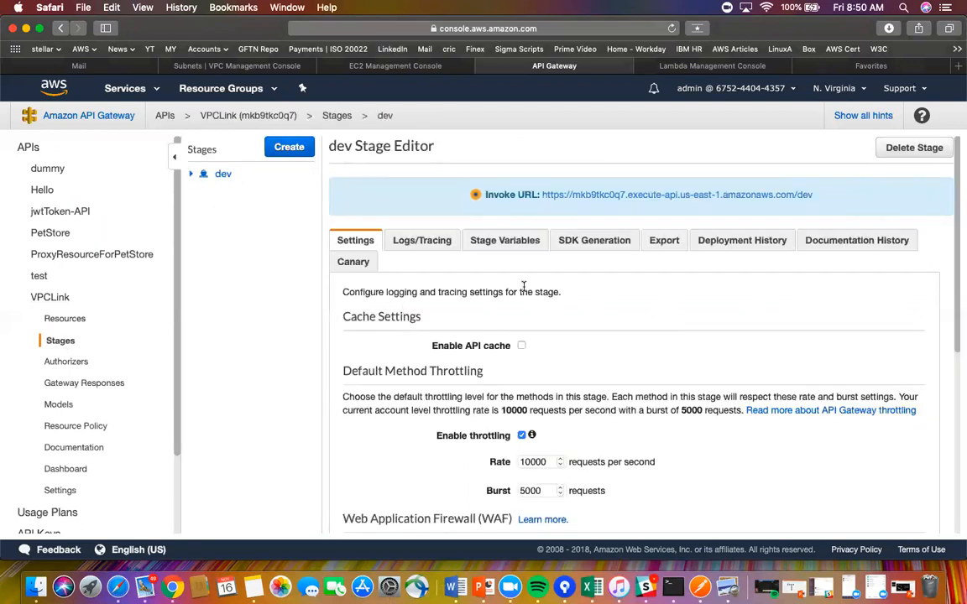
drag(820, 197, 542, 191)
key(super+c)
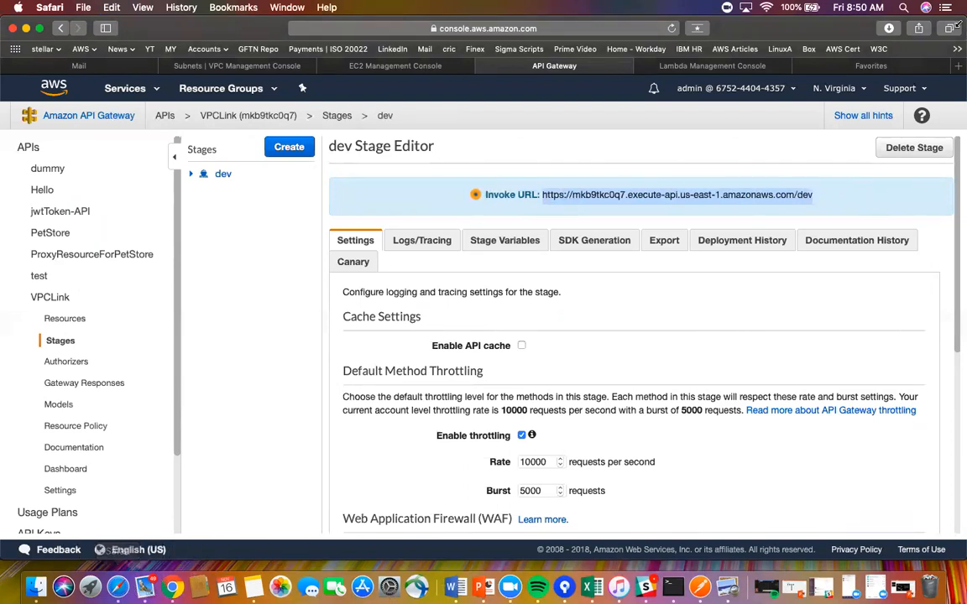
click(957, 66)
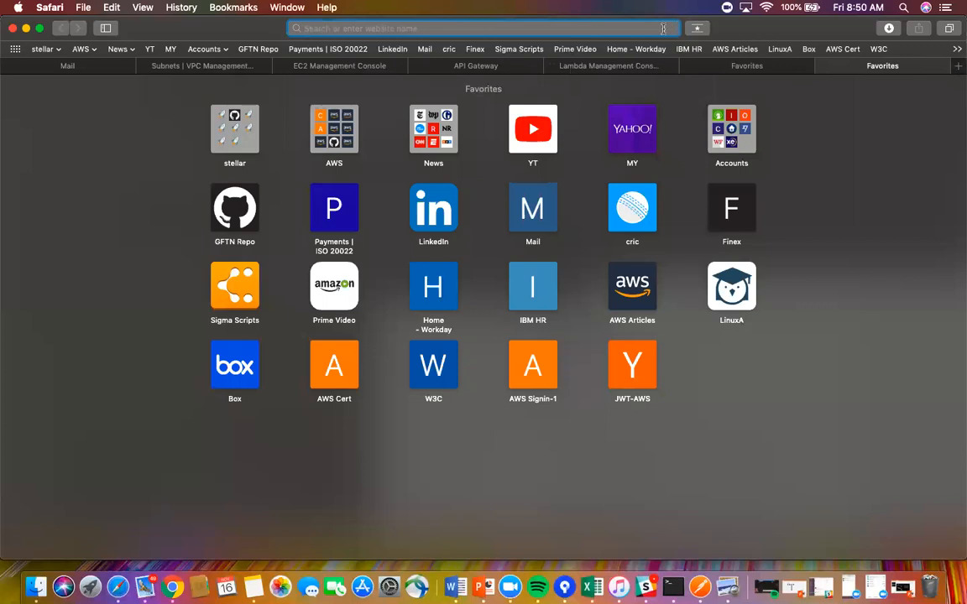
key(super+v)
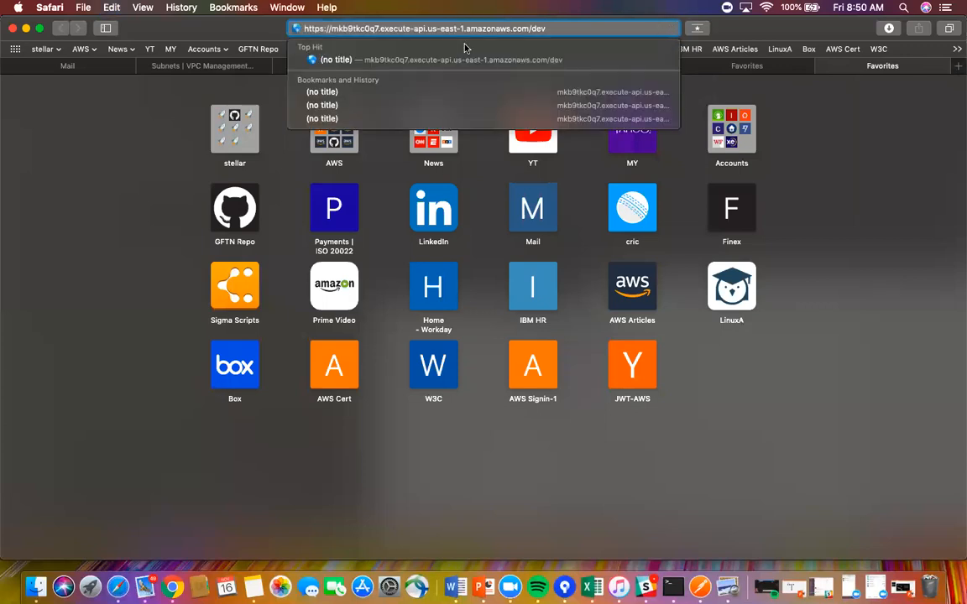
- Go full screen and load the dev stage URL with /hello appended
key(Down)
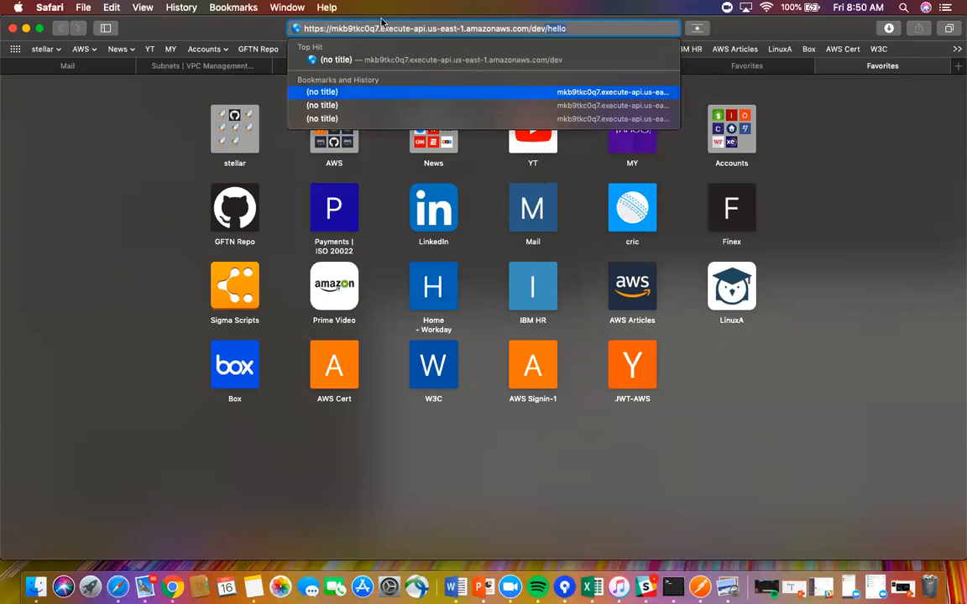
key(Up)
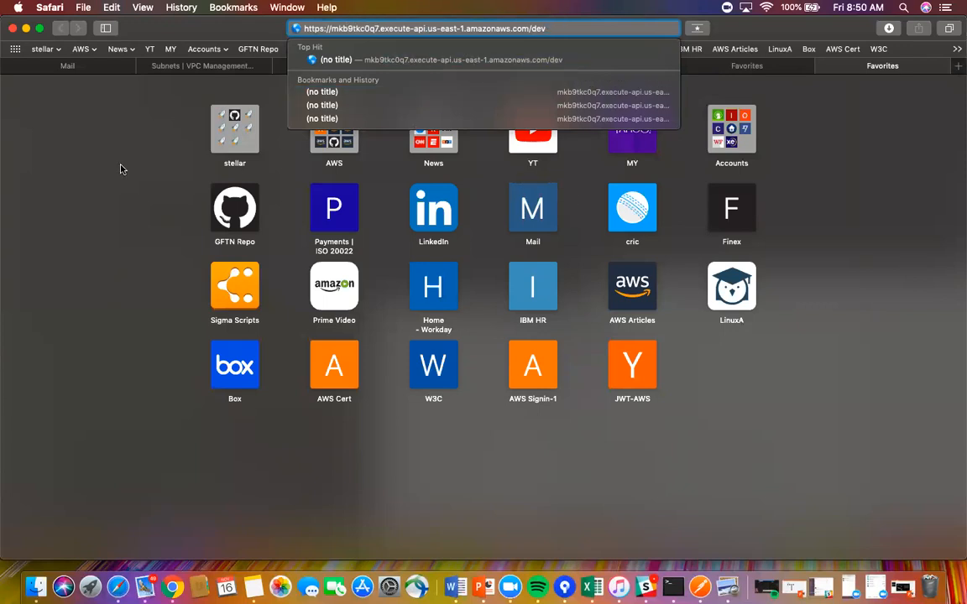
click(39, 28)
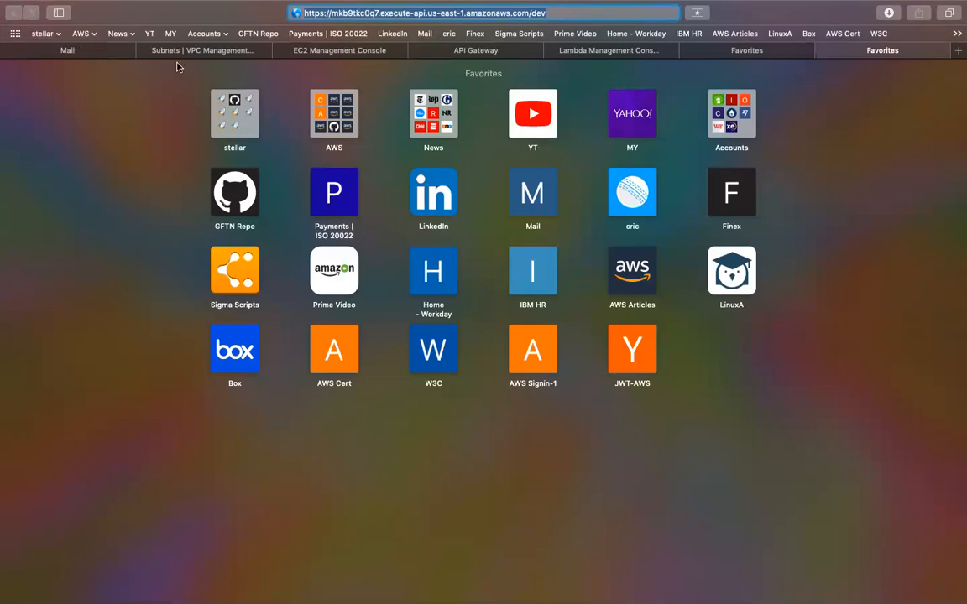
click(627, 10)
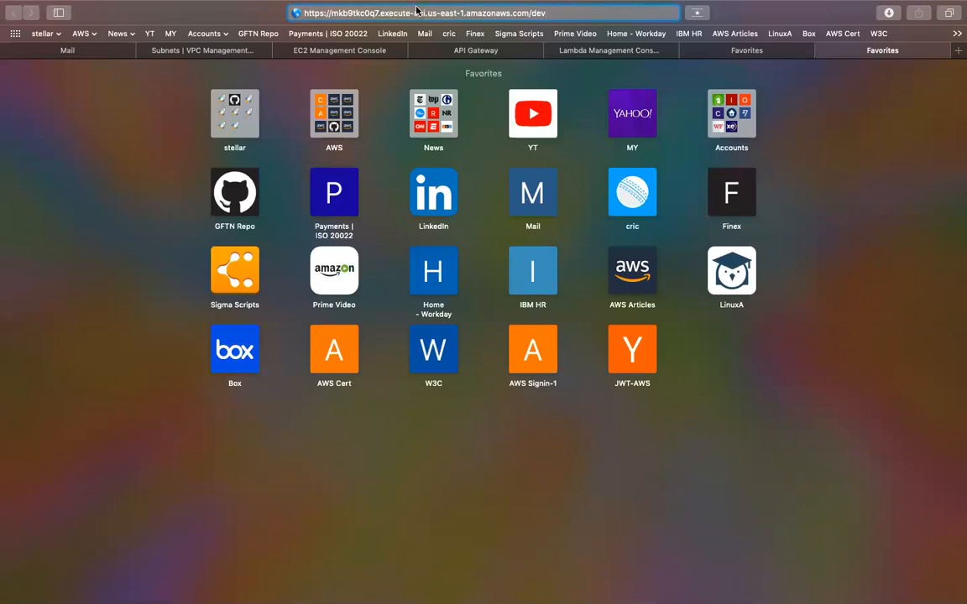
mouse_move(439, 31)
text(/)
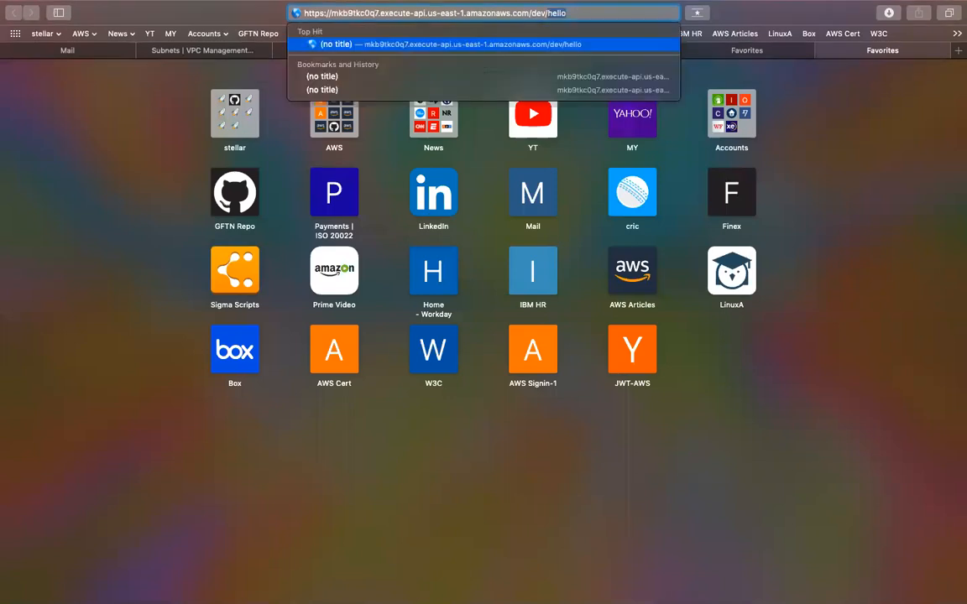
text(hello)
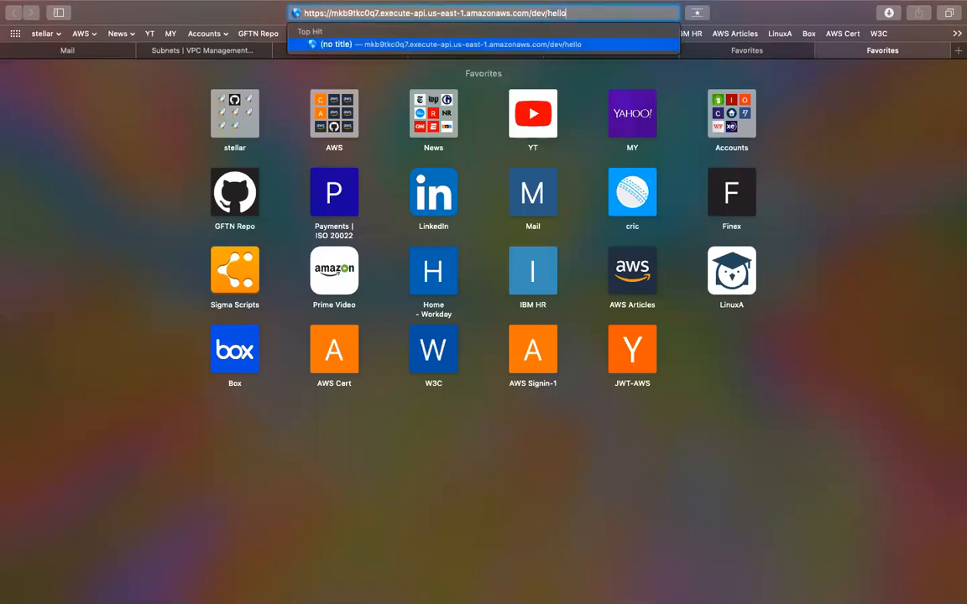
key(Return)
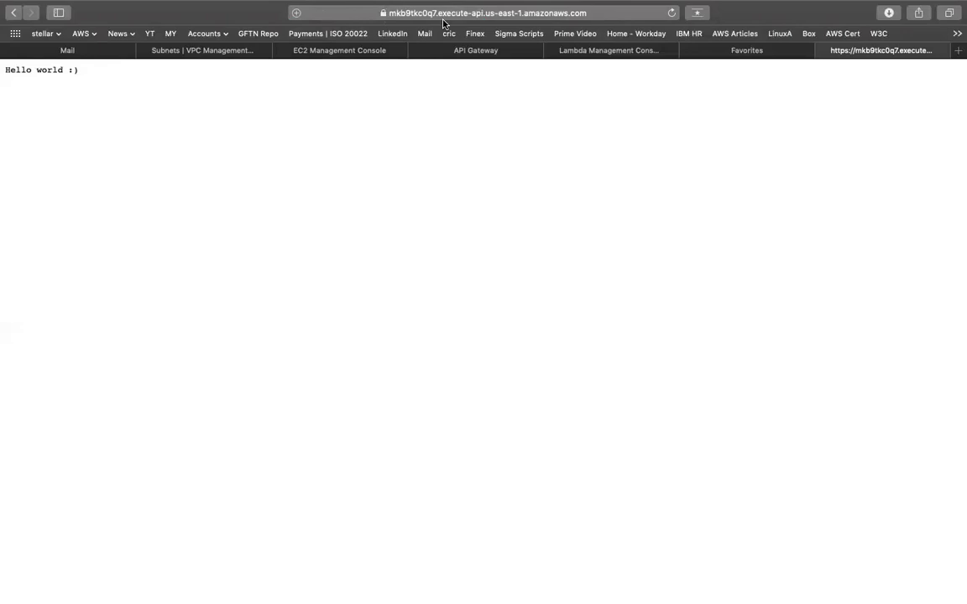
- Replace hello with goodbye in the address and load the /goodbye endpoint
click(614, 13)
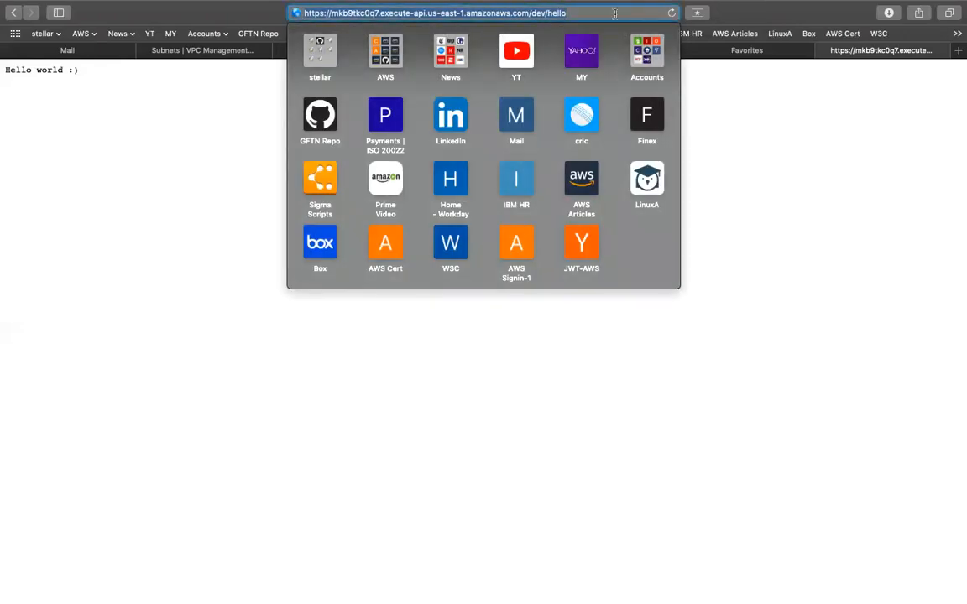
click(614, 13)
key(BackSpace)
key(BackSpace)
key(BackSpace)
key(BackSpace)
key(BackSpace)
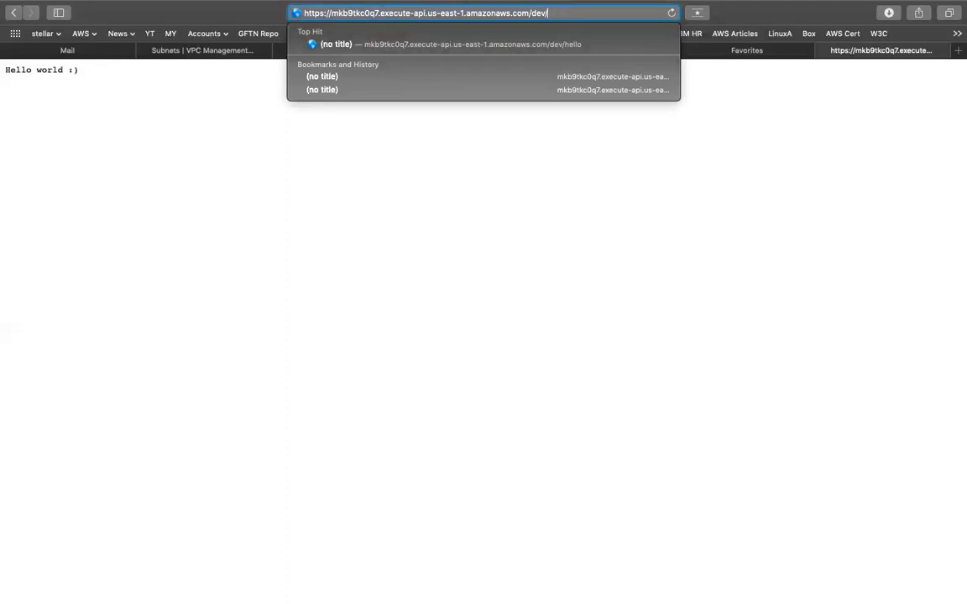
text(goodbye)
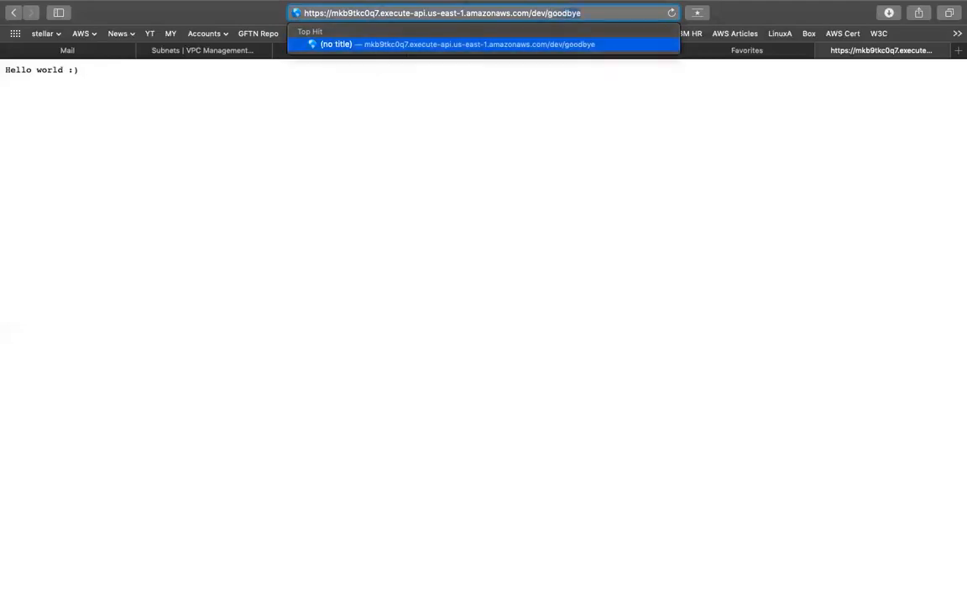
key(Return)
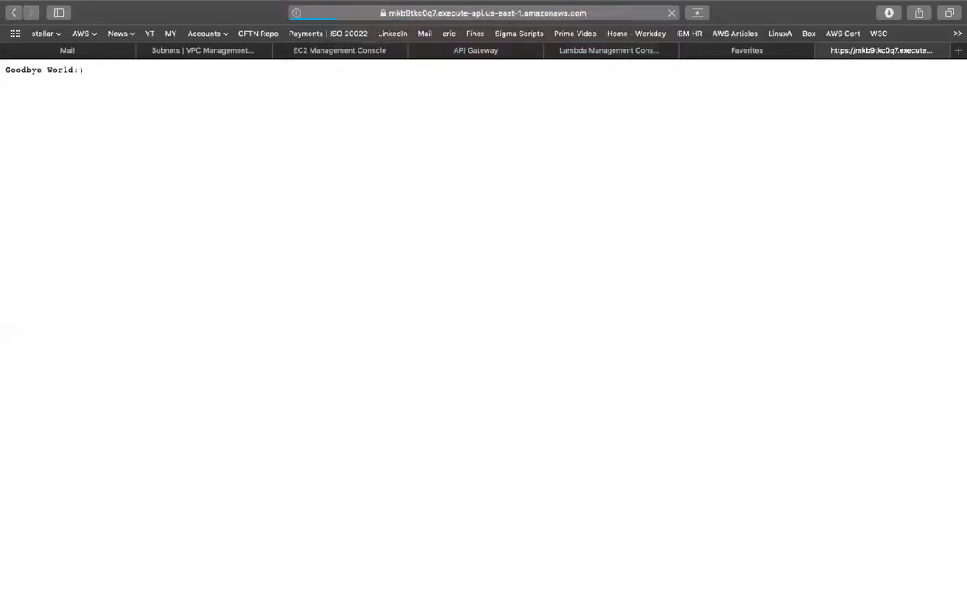